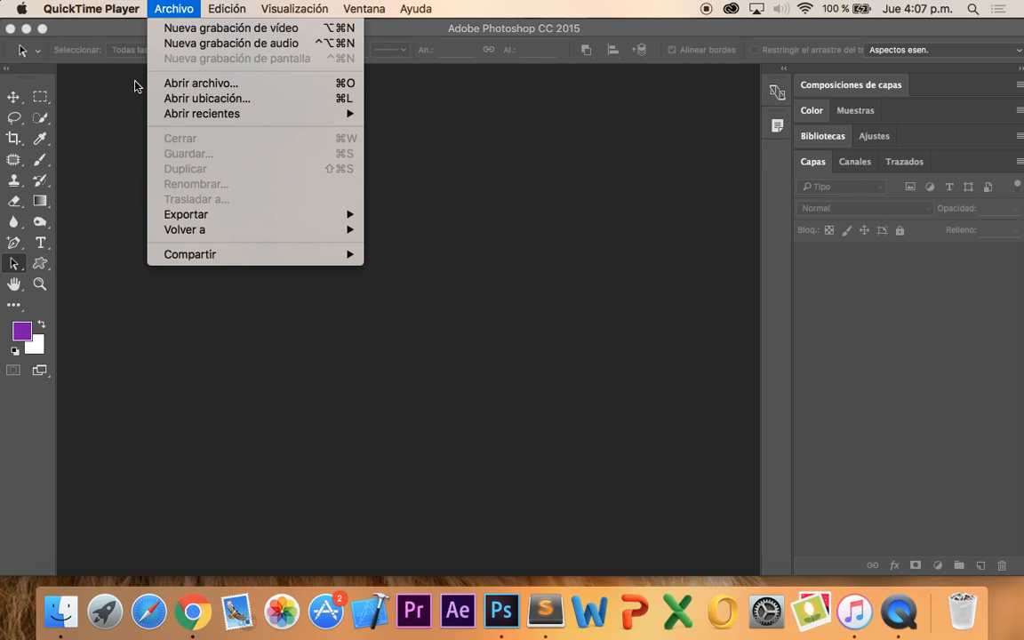
- Switch to Photoshop and browse for a file to open, going into the Varias folder on the Escritorio
{"action": "left_click", "coordinate": [135, 85]}
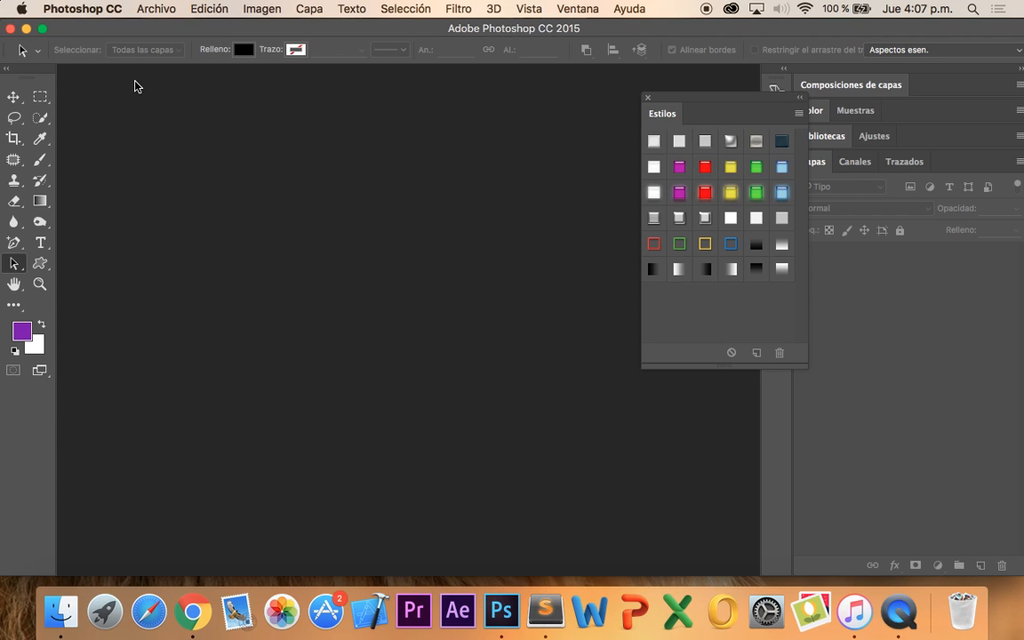
{"action": "left_click", "coordinate": [159, 9]}
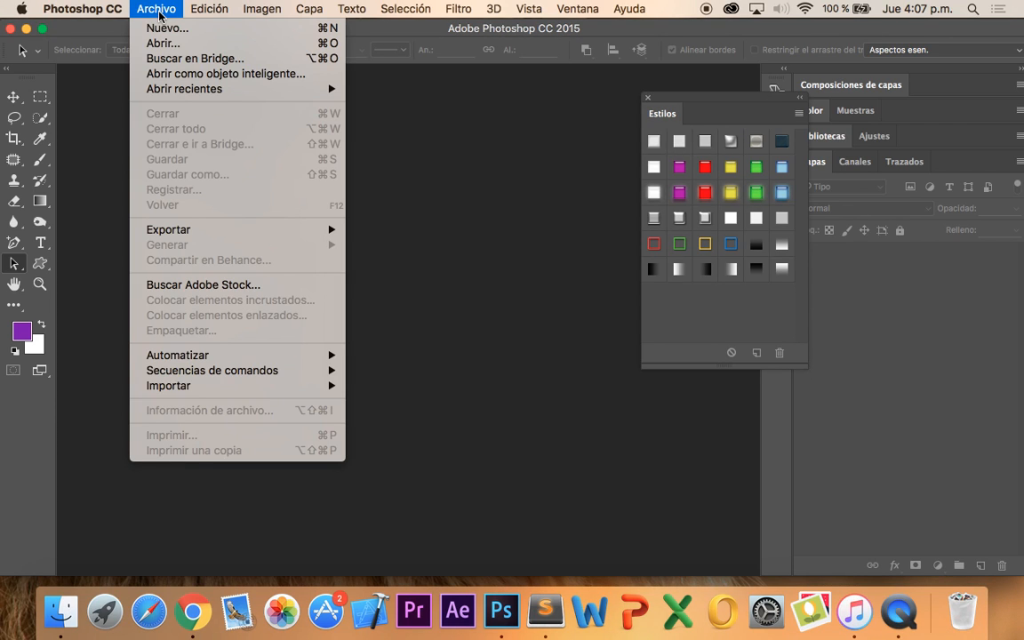
{"action": "left_click", "coordinate": [160, 45]}
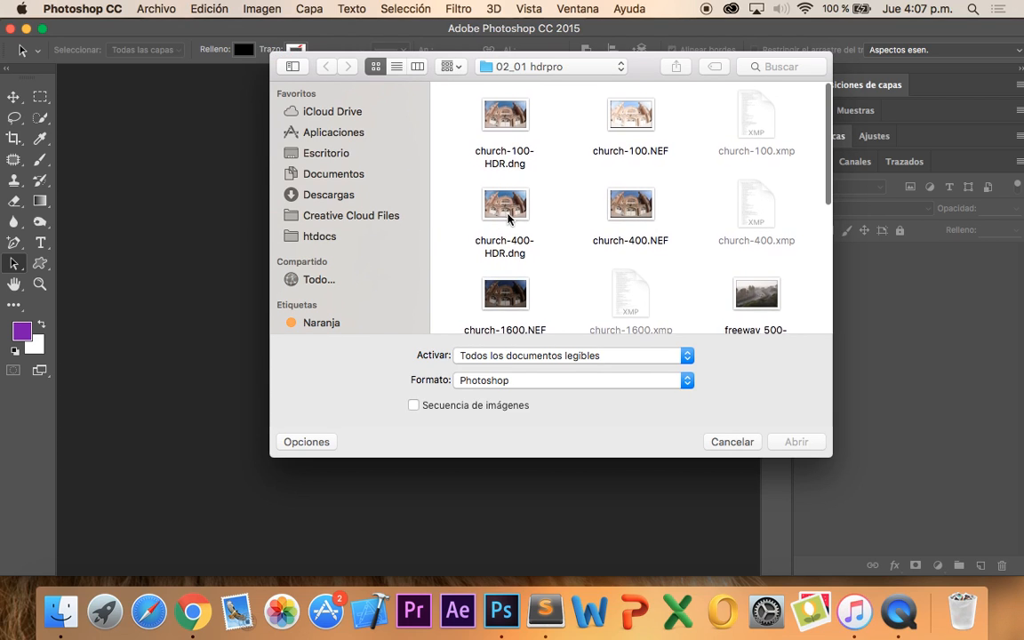
{"action": "scroll", "coordinate": [498, 213], "scroll_direction": "down", "scroll_amount": 2}
{"action": "left_click", "coordinate": [340, 172]}
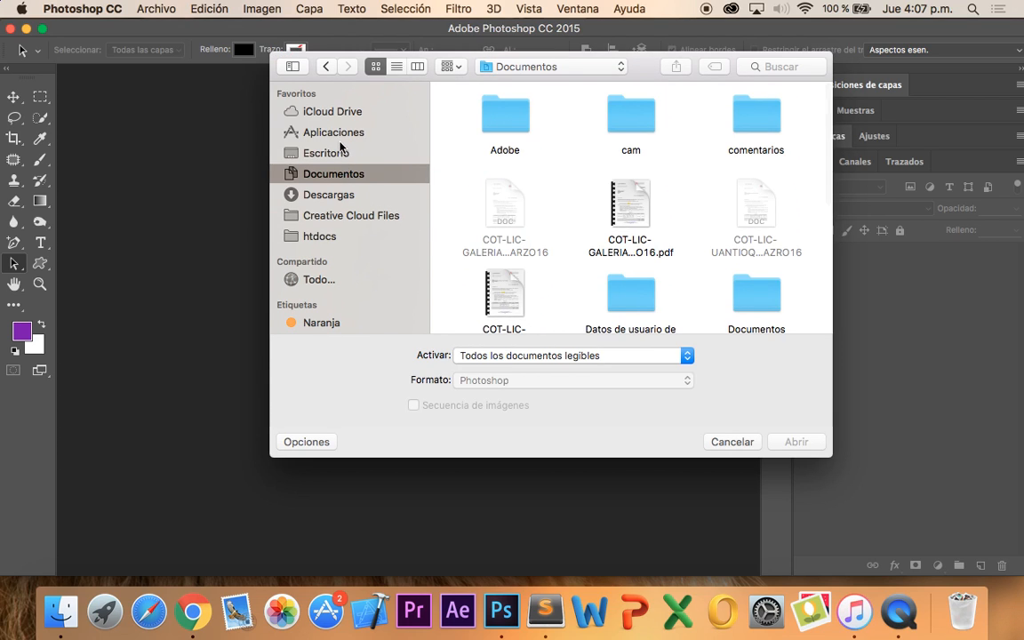
{"action": "left_click", "coordinate": [349, 157]}
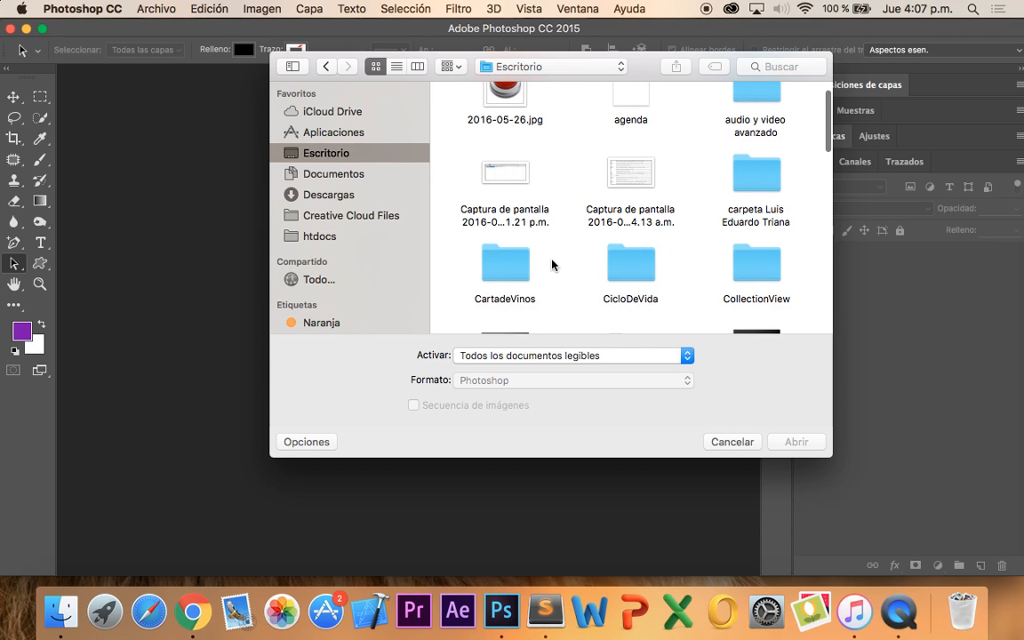
{"action": "scroll", "coordinate": [551, 265], "scroll_direction": "down", "scroll_amount": 5}
{"action": "scroll", "coordinate": [557, 231], "scroll_direction": "up", "scroll_amount": 5}
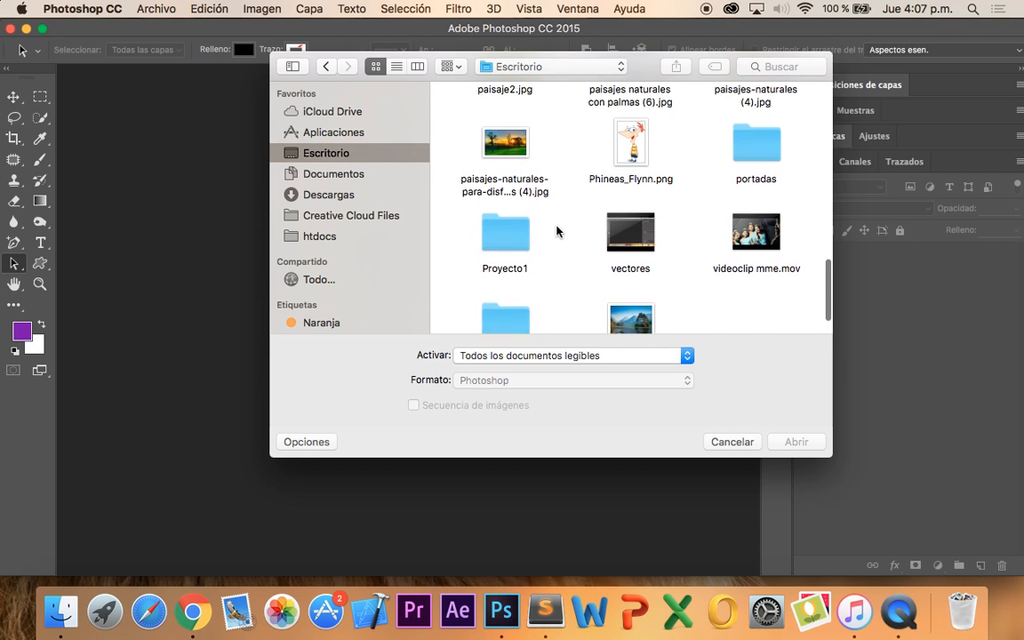
{"action": "double_click", "coordinate": [506, 120]}
{"action": "double_click", "coordinate": [524, 198]}
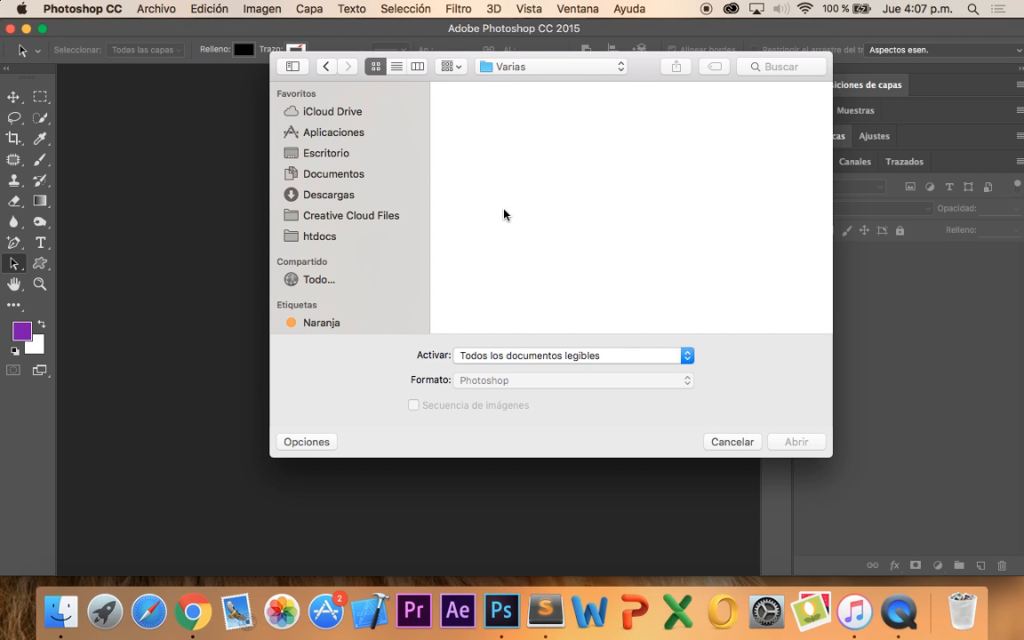
- Open the seagull photo Ejercicios17.jpg from the Varias folder
{"action": "scroll", "coordinate": [550, 199], "scroll_direction": "down", "scroll_amount": 5}
{"action": "scroll", "coordinate": [550, 199], "scroll_direction": "up", "scroll_amount": 3}
{"action": "scroll", "coordinate": [550, 199], "scroll_direction": "down", "scroll_amount": 3}
{"action": "scroll", "coordinate": [550, 199], "scroll_direction": "down", "scroll_amount": 5}
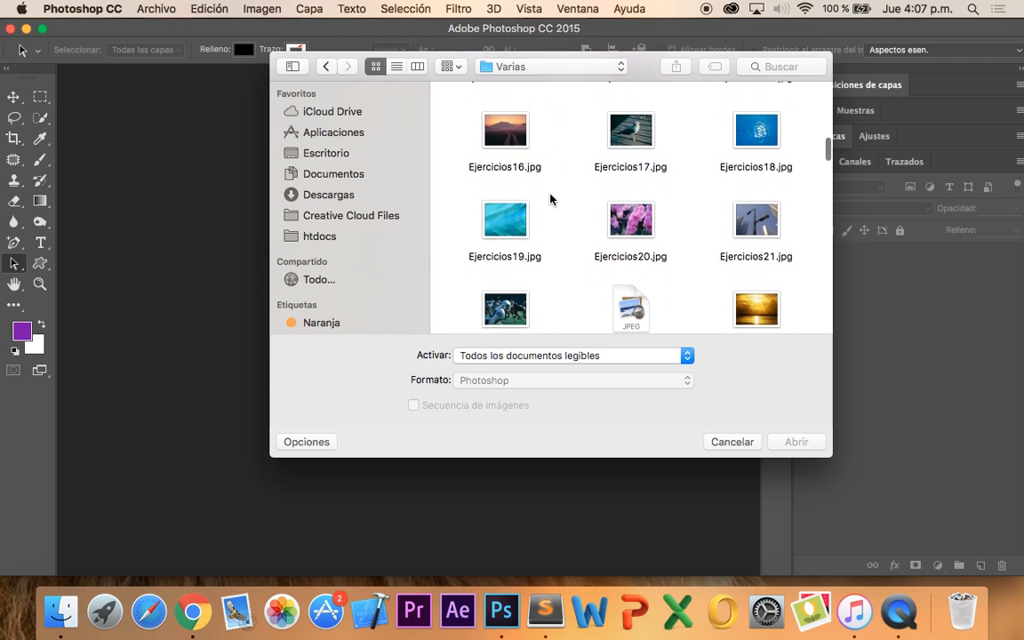
{"action": "left_click", "coordinate": [645, 110]}
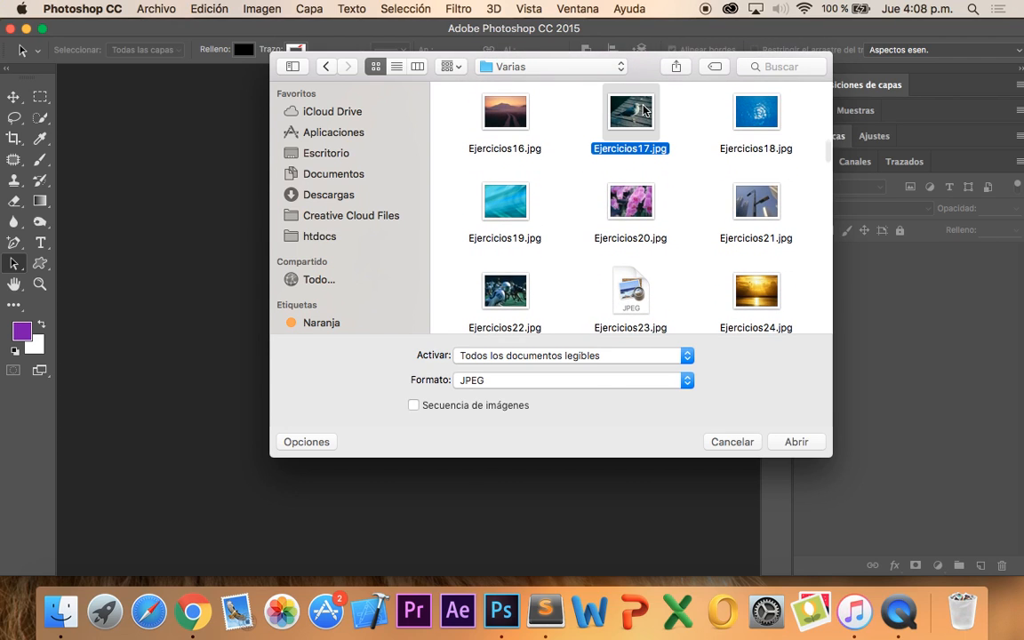
{"action": "left_click", "coordinate": [794, 443]}
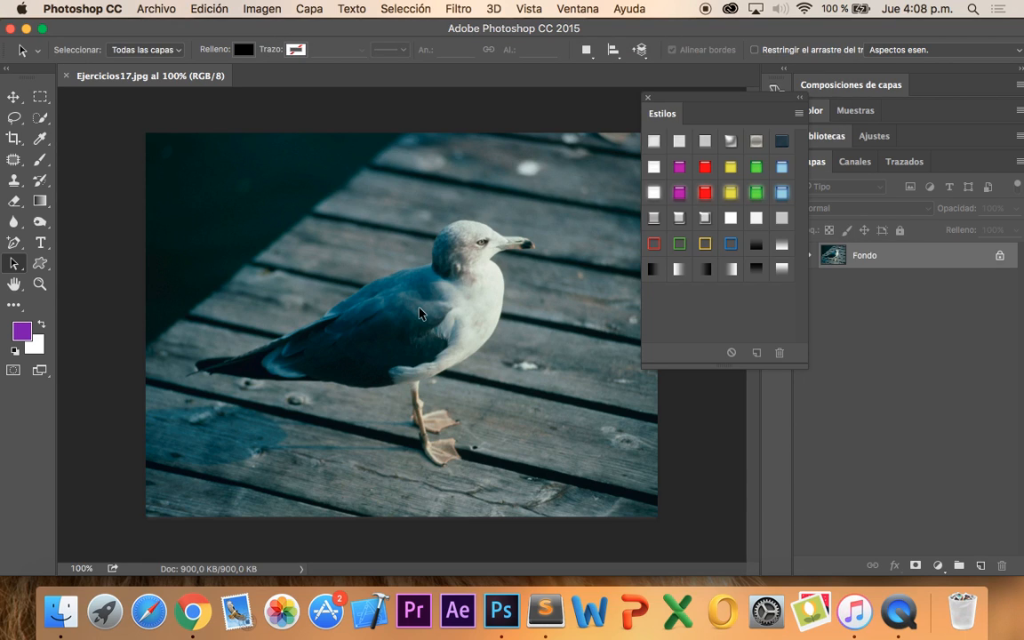
- Draw a rectangular path (Trazado) of about 262 × 159 px with the Rectangle tool, over the photo's upper-left area
{"action": "left_click", "coordinate": [40, 265]}
{"action": "right_click", "coordinate": [40, 264]}
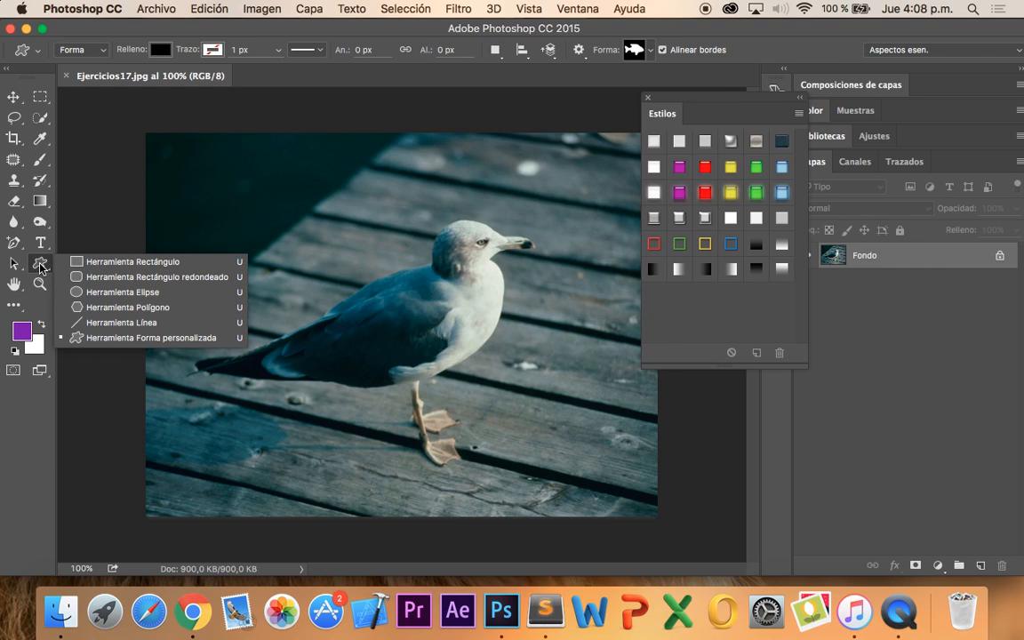
{"action": "left_click", "coordinate": [87, 262]}
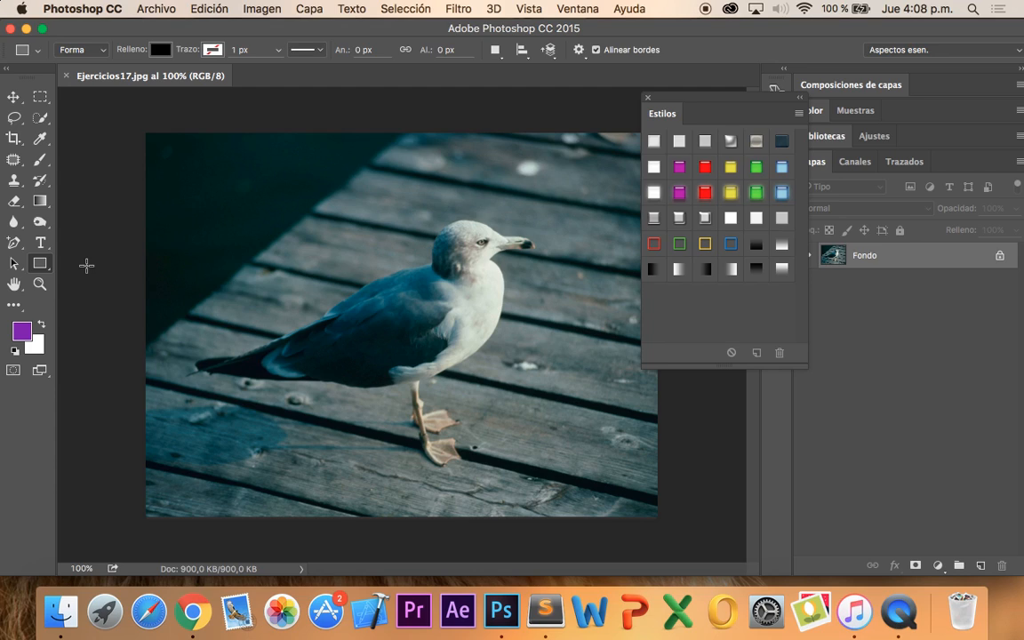
{"action": "left_click", "coordinate": [82, 49]}
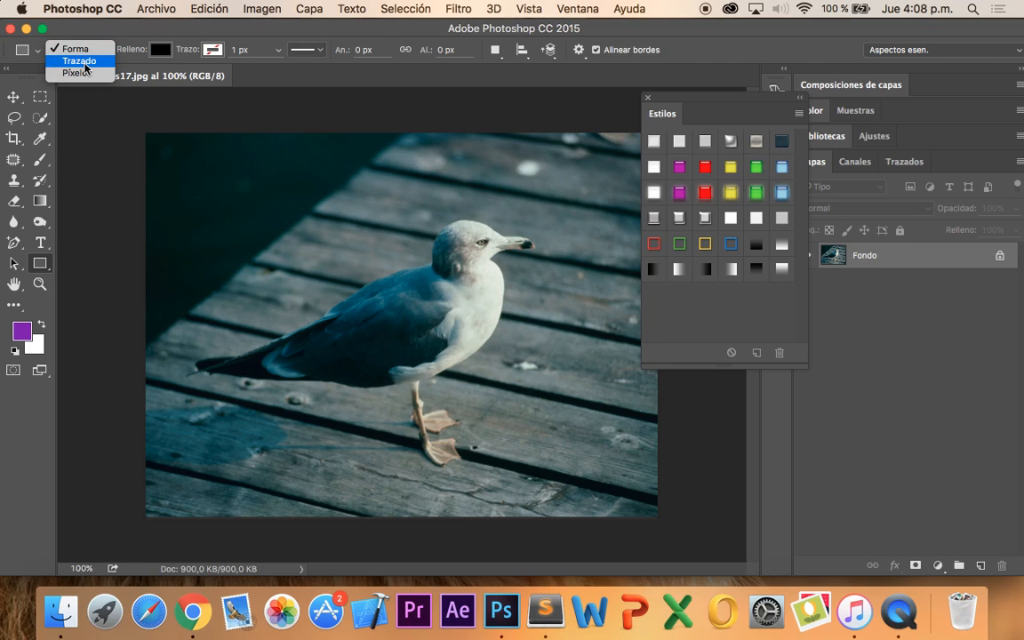
{"action": "left_click", "coordinate": [86, 62]}
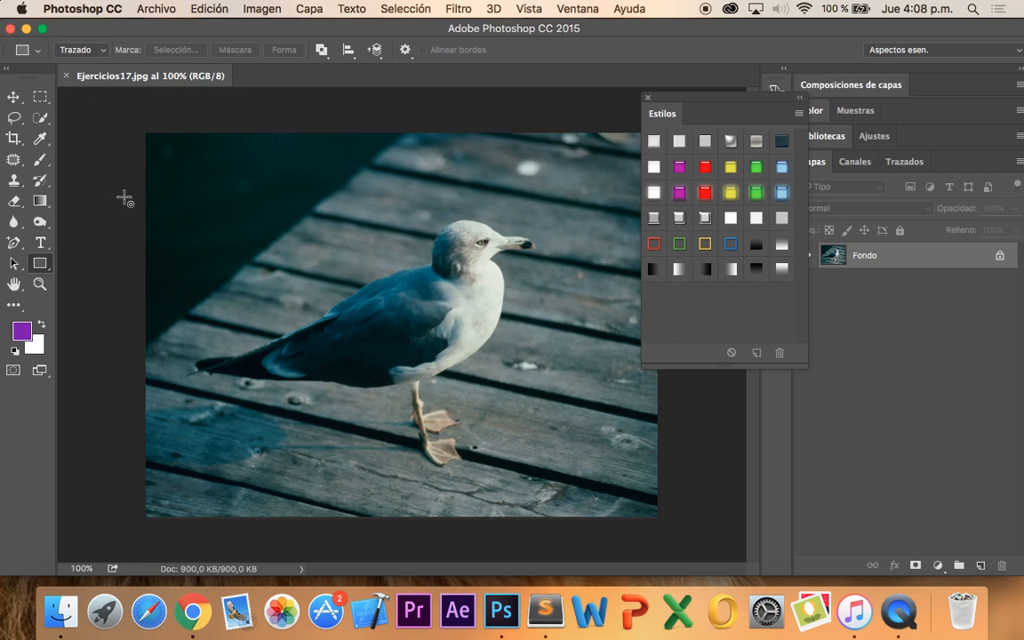
{"action": "left_click_drag", "start_coordinate": [191, 182], "coordinate": [400, 309]}
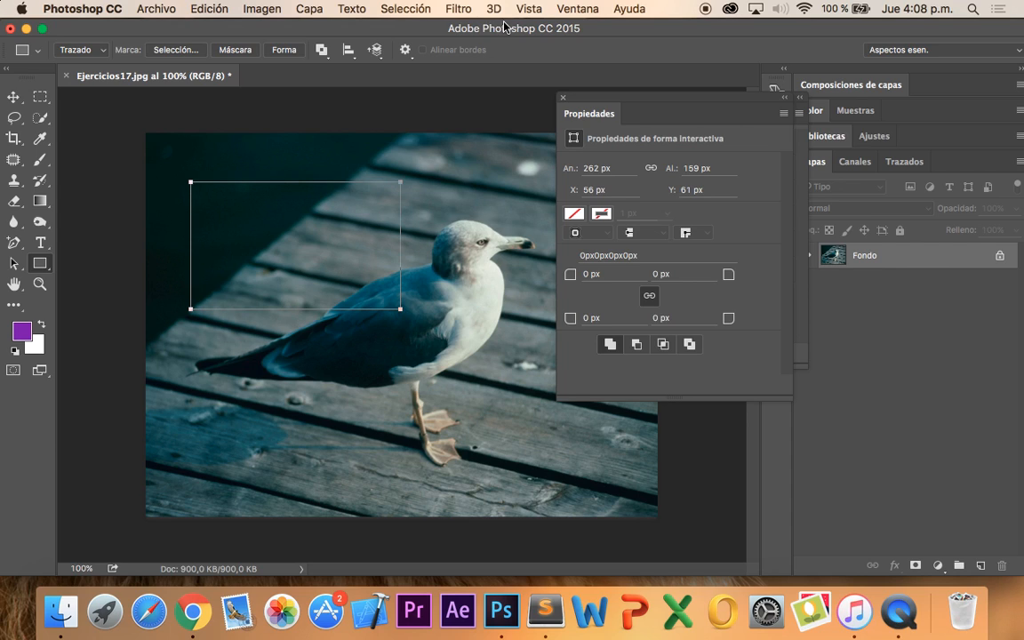
- Show the Trazados panel that lists the document's paths
{"action": "left_click", "coordinate": [577, 10]}
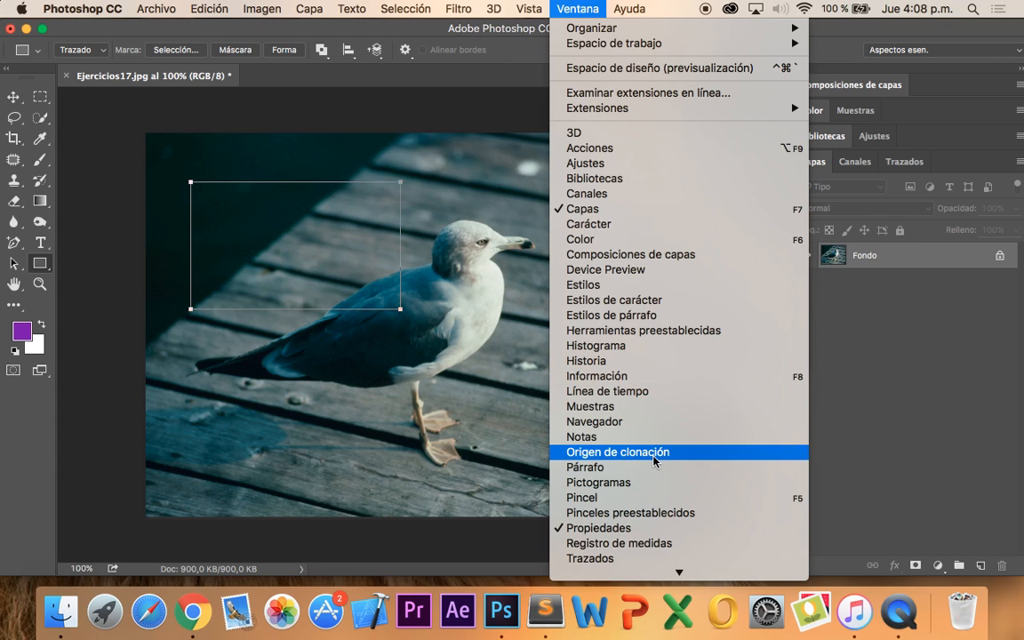
{"action": "mouse_move", "coordinate": [636, 571]}
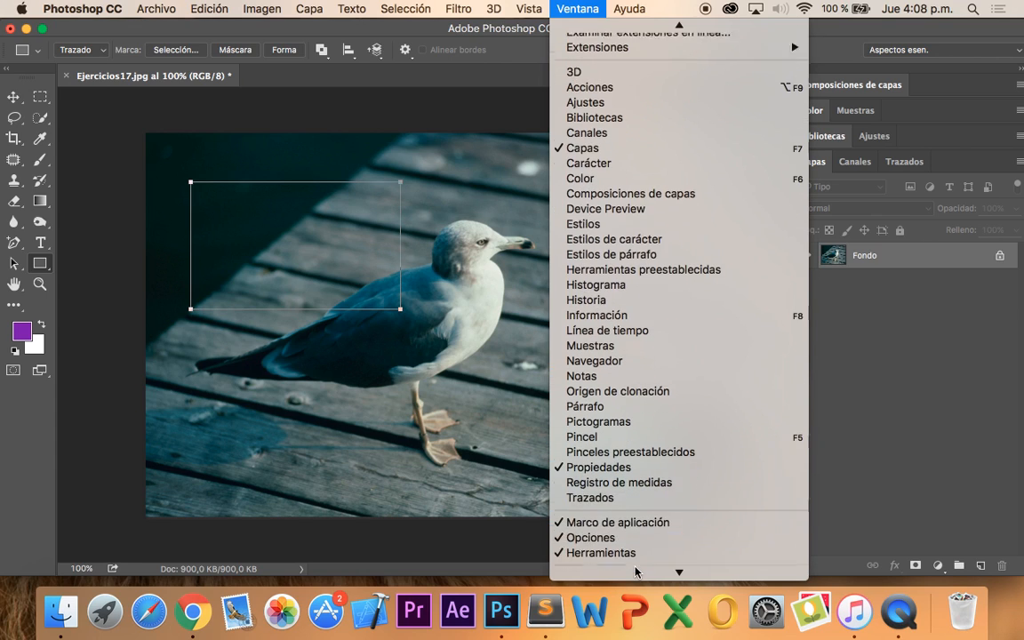
{"action": "left_click", "coordinate": [638, 490]}
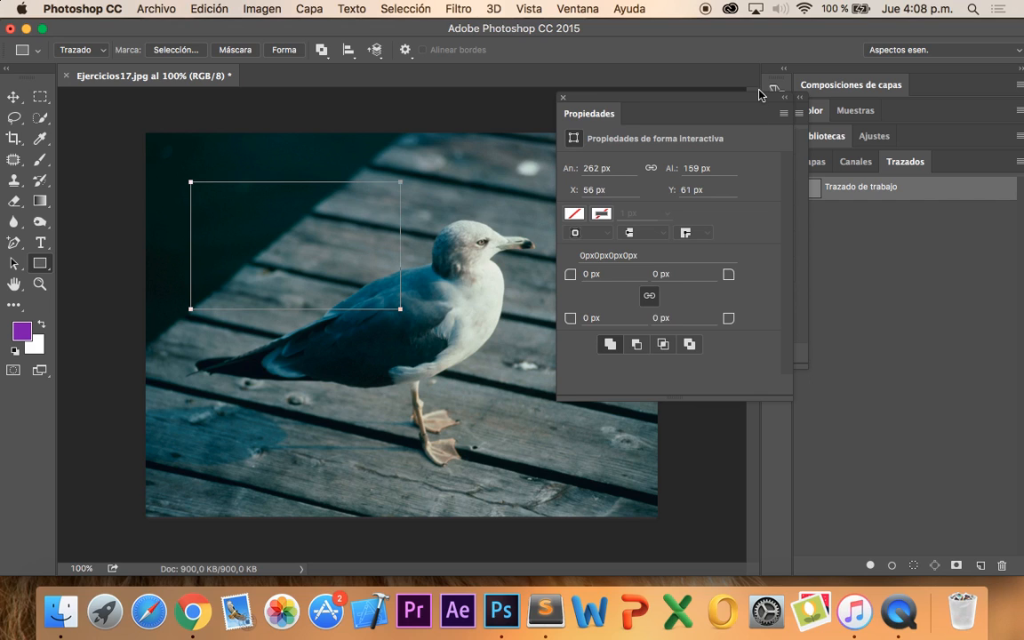
- Dock the floating Propiedades and Estilos panels alongside Composiciones de capas and collapse that group
{"action": "left_click_drag", "start_coordinate": [603, 109], "coordinate": [847, 114]}
{"action": "left_click_drag", "start_coordinate": [695, 112], "coordinate": [933, 100]}
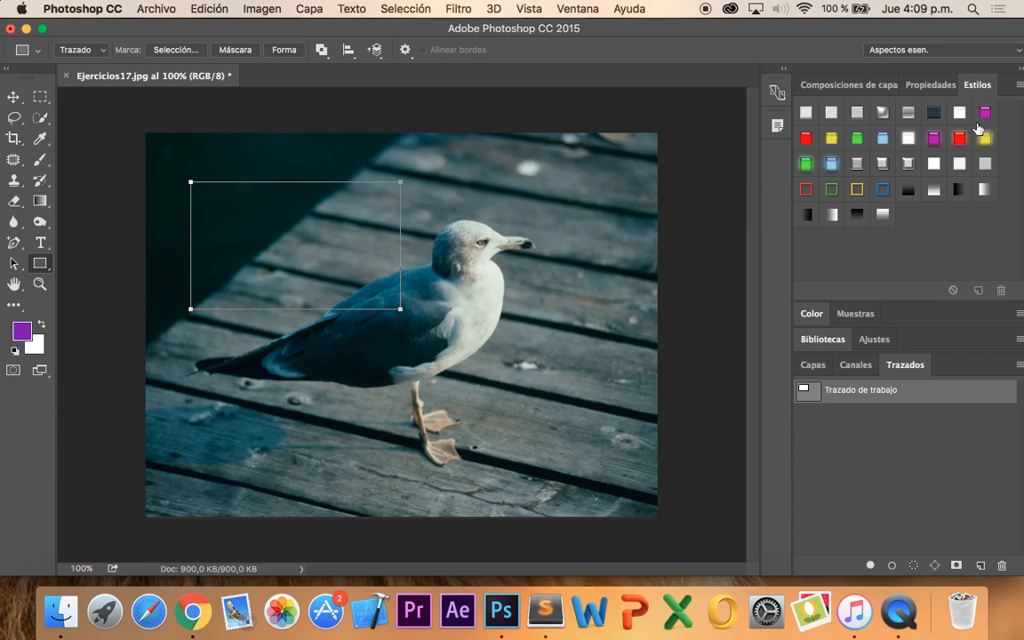
{"action": "double_click", "coordinate": [978, 85]}
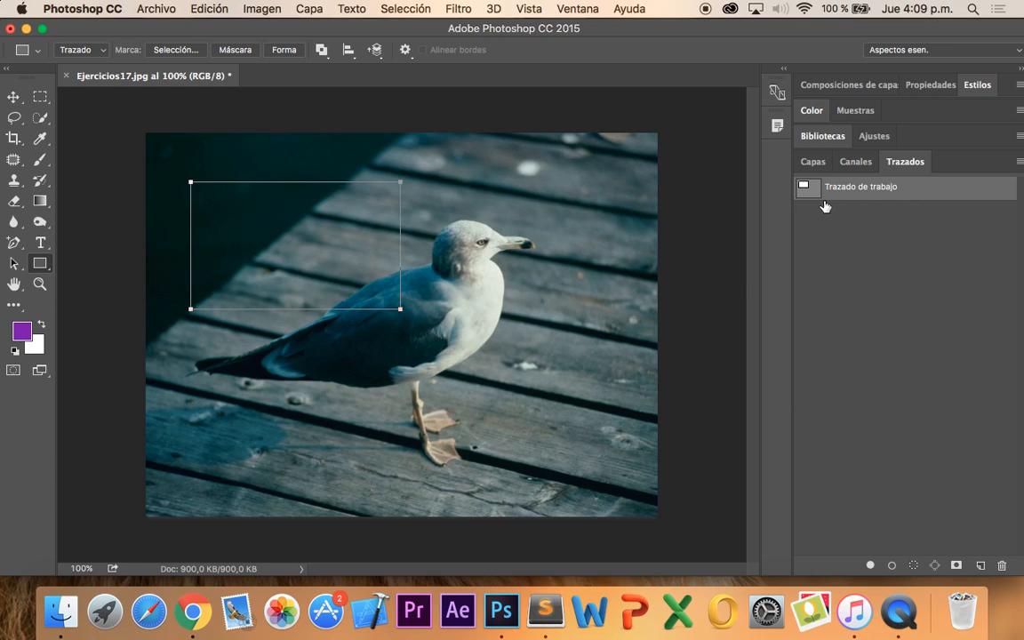
- Deselect and reselect the work path twice to see its outline hide and show on the photo
{"action": "left_click", "coordinate": [849, 270]}
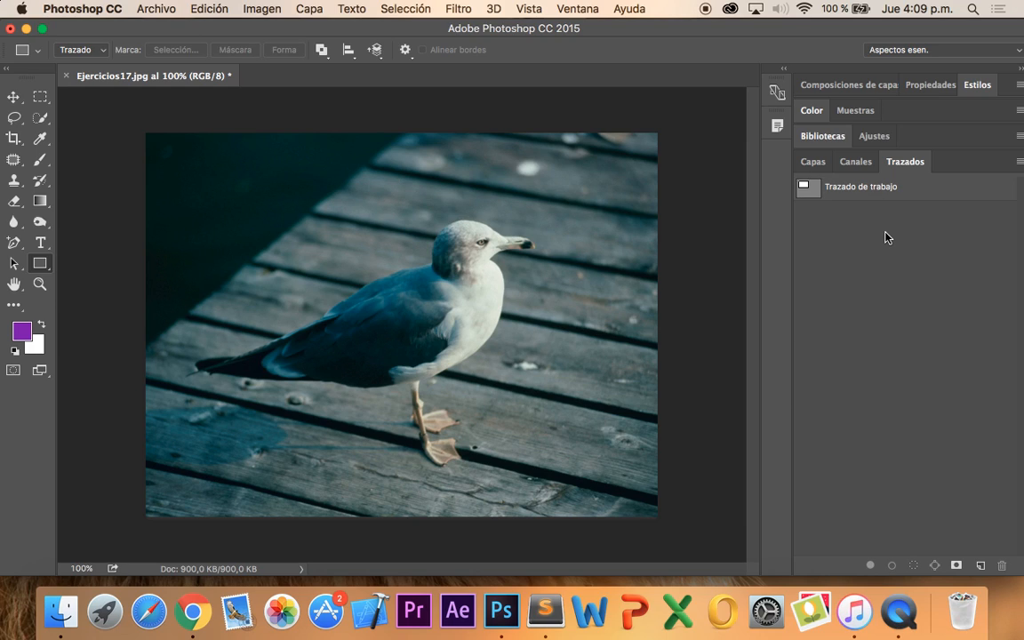
{"action": "left_click", "coordinate": [885, 188]}
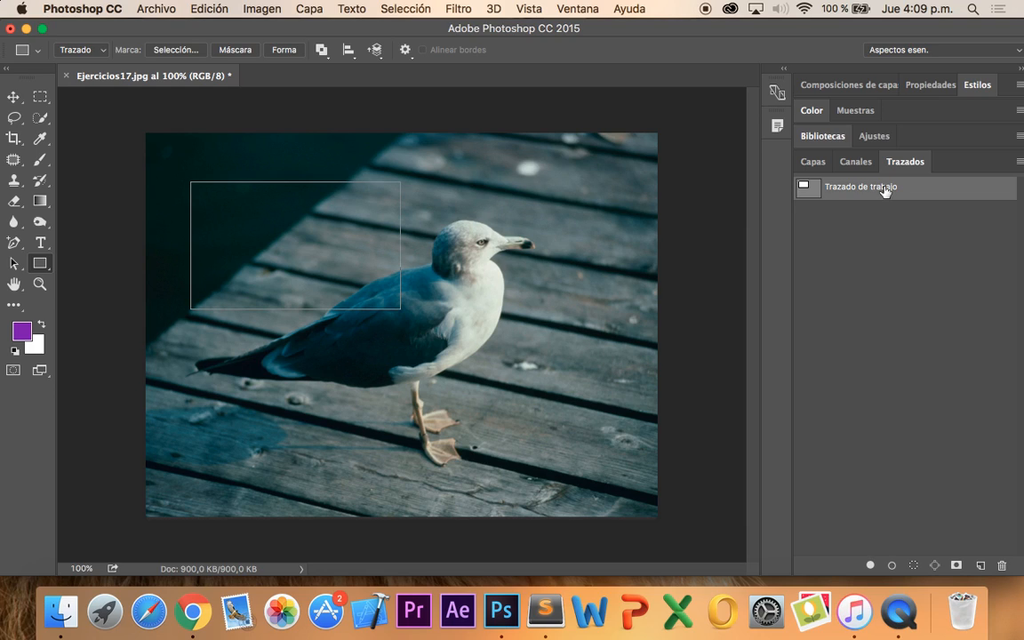
{"action": "left_click", "coordinate": [891, 234]}
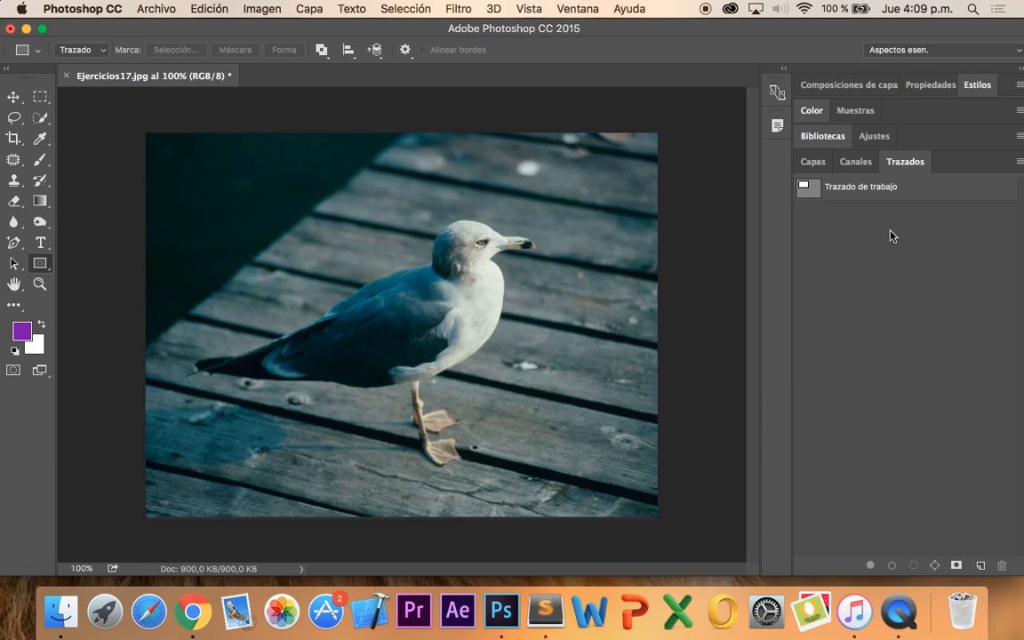
{"action": "left_click", "coordinate": [860, 190]}
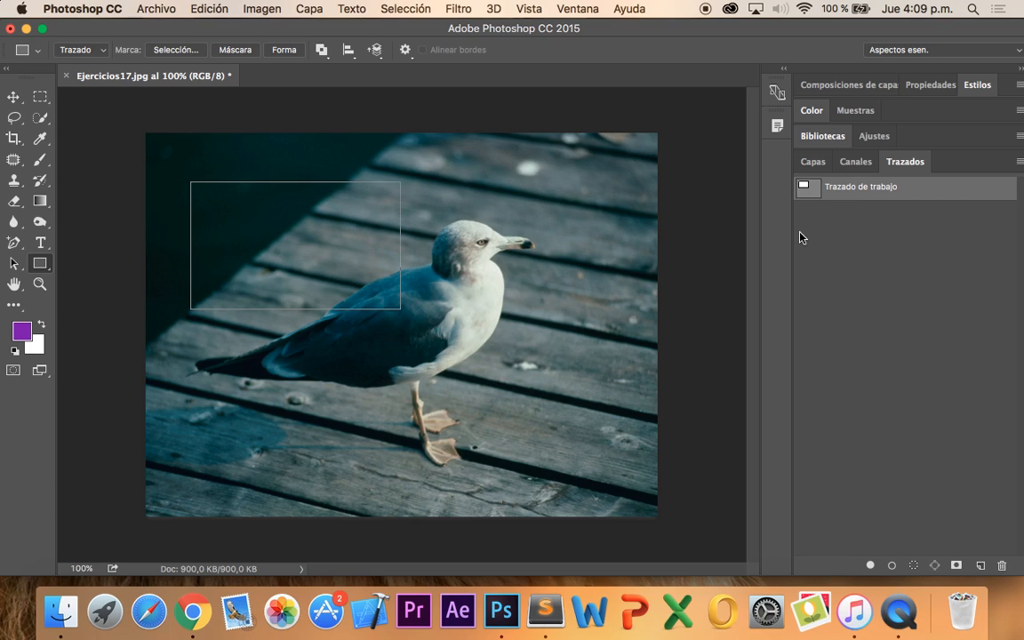
- Save the work path under the name "rectangulo" and deselect it
{"action": "double_click", "coordinate": [861, 197]}
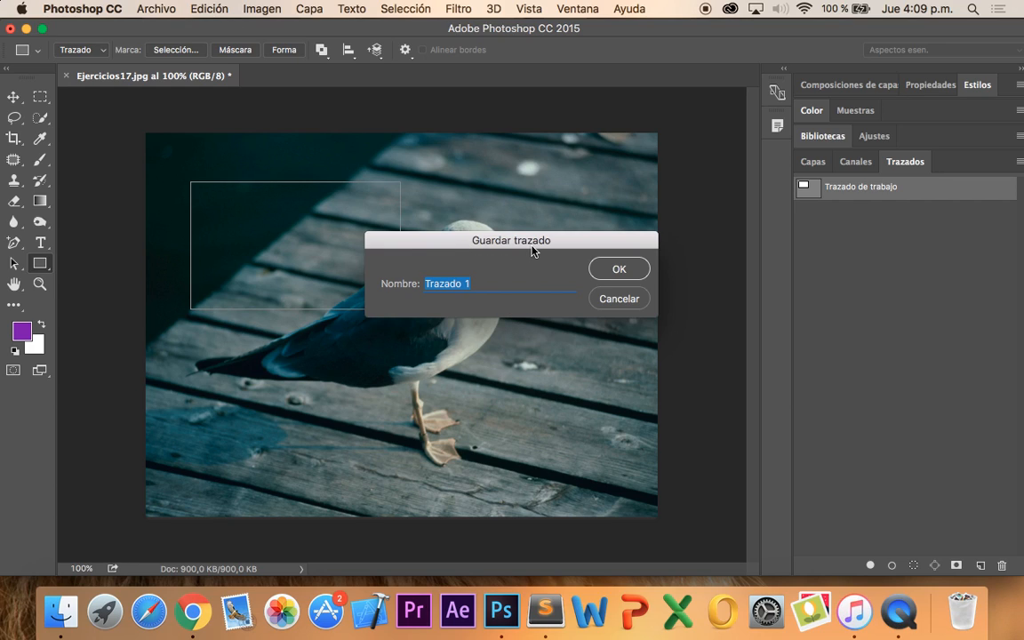
{"action": "type", "text": "rectan"}
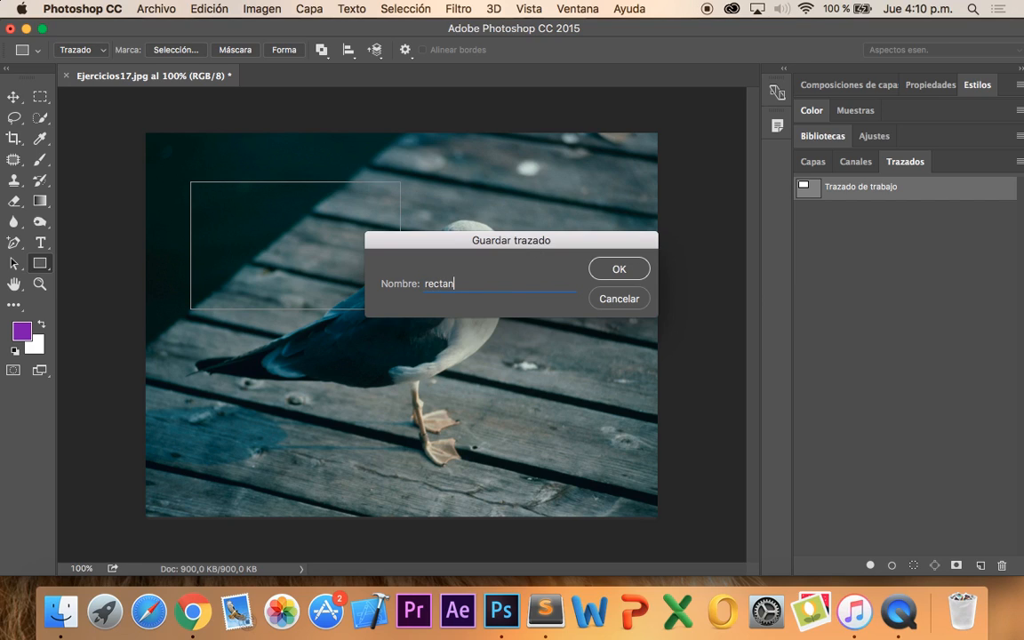
{"action": "type", "text": "gulo"}
{"action": "left_click", "coordinate": [626, 268]}
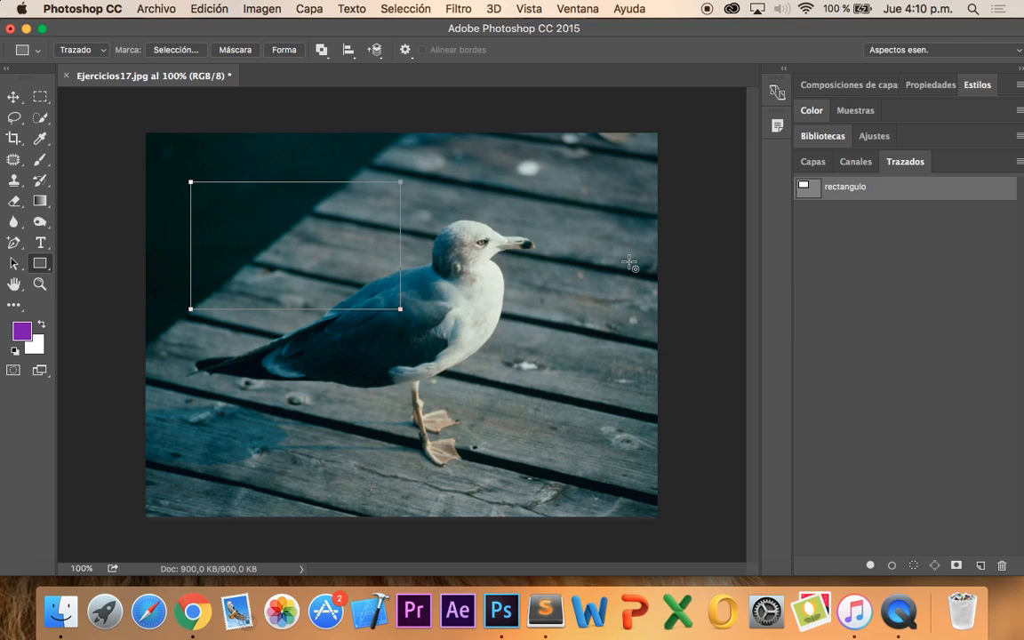
{"action": "left_click", "coordinate": [846, 235]}
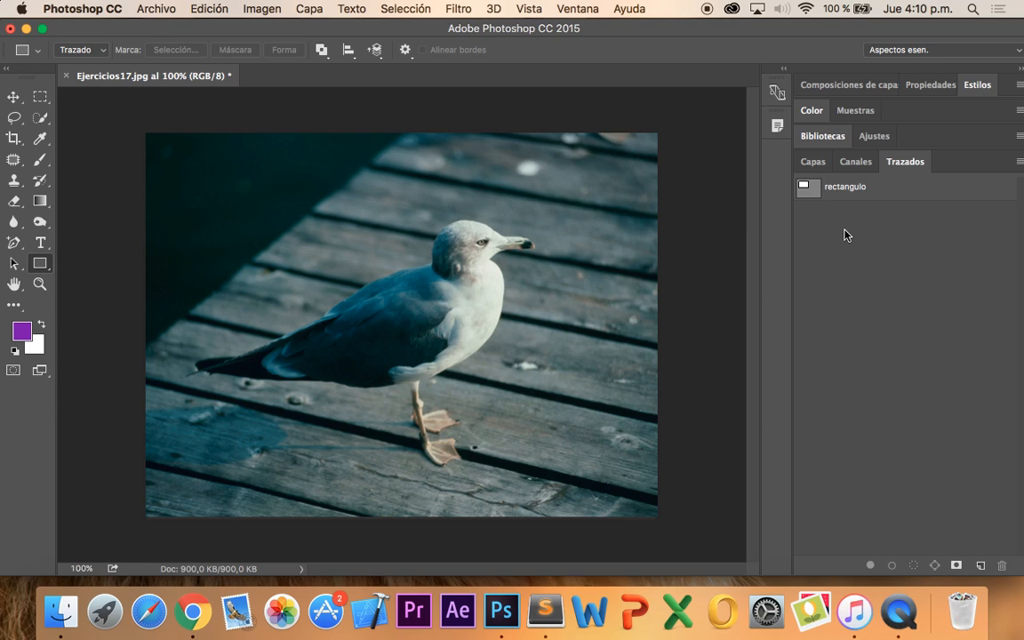
- Set up the Ellipse tool to draw in Trazado mode with the path operation Combinar formas
{"action": "left_click", "coordinate": [38, 267]}
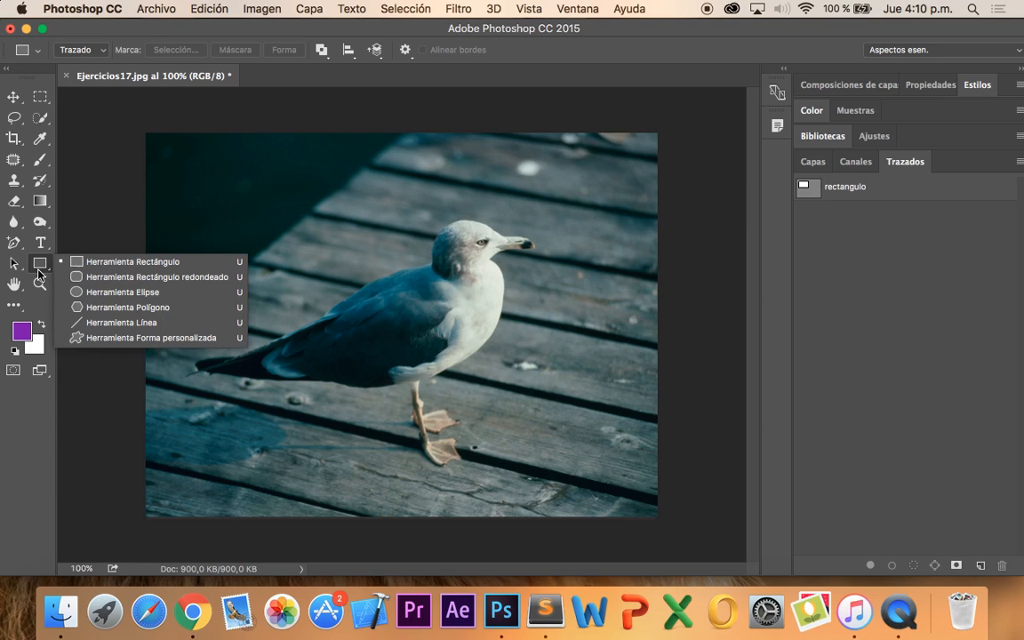
{"action": "left_click", "coordinate": [82, 296]}
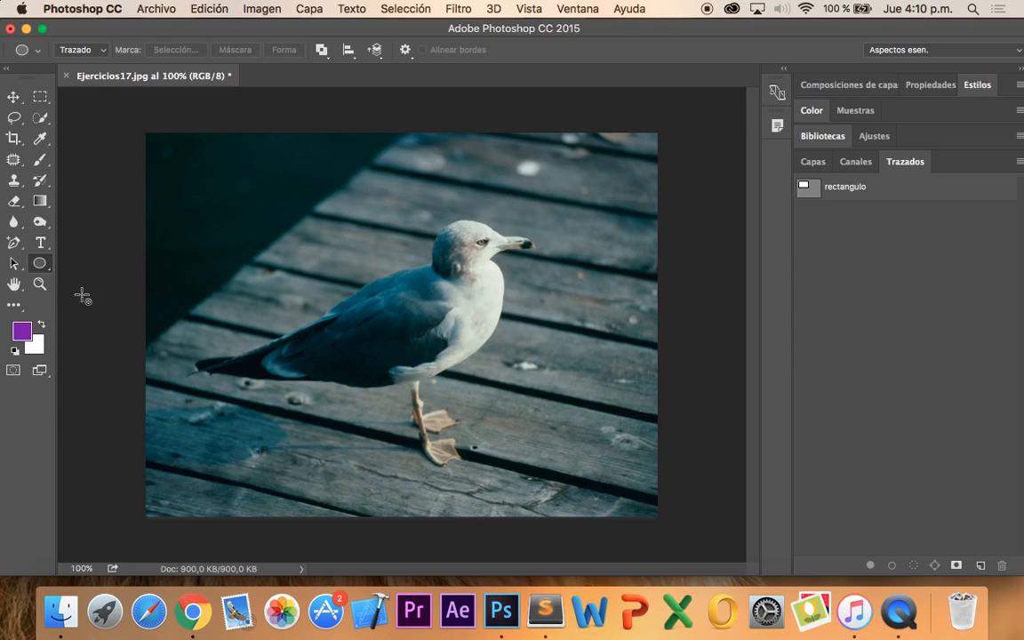
{"action": "left_click", "coordinate": [325, 52]}
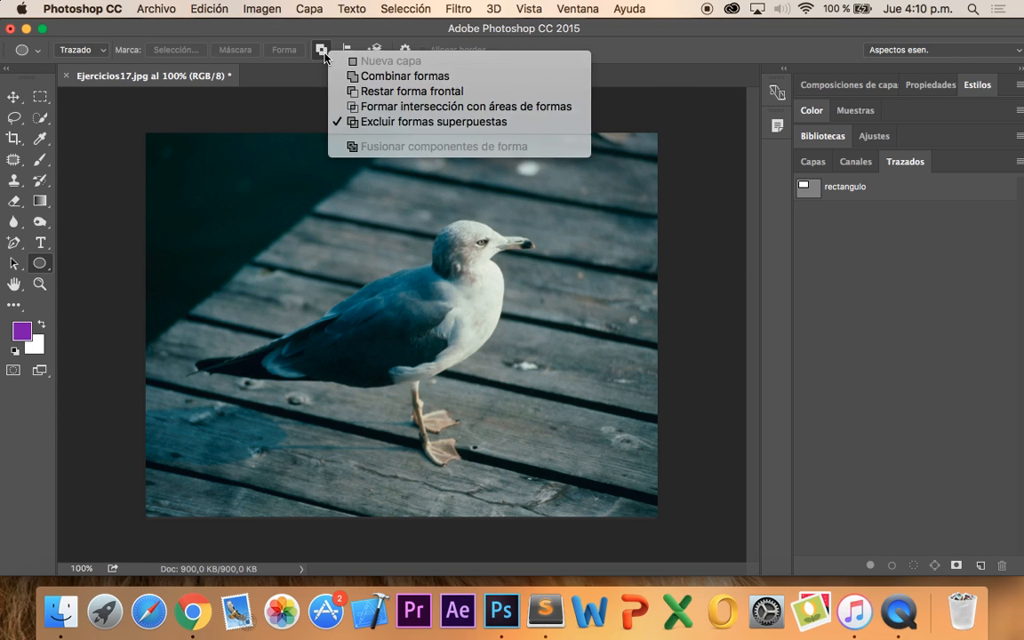
{"action": "left_click", "coordinate": [323, 54]}
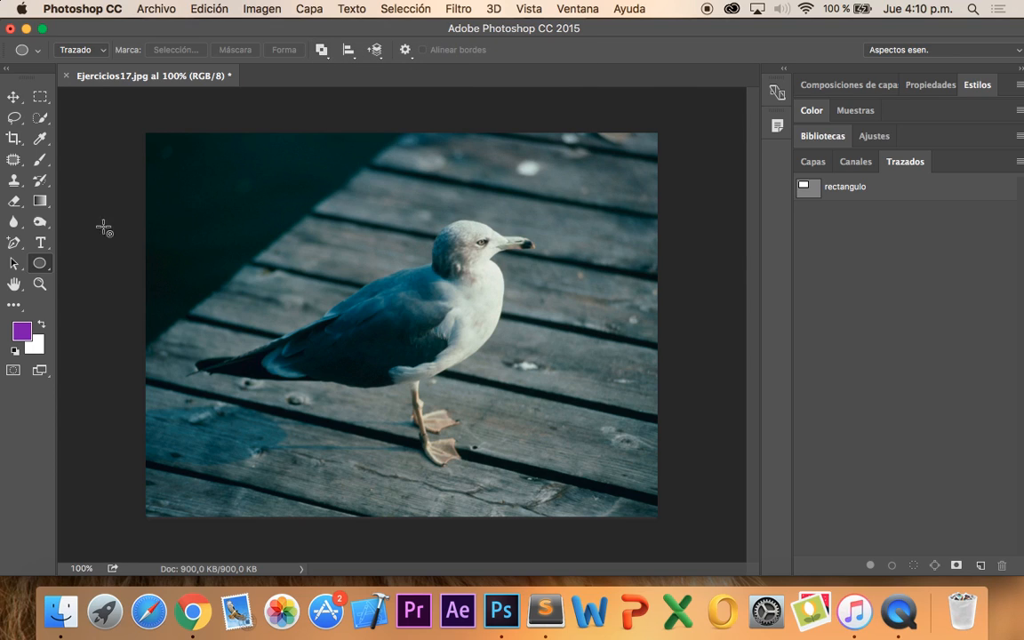
{"action": "left_click", "coordinate": [89, 49]}
{"action": "left_click", "coordinate": [93, 40]}
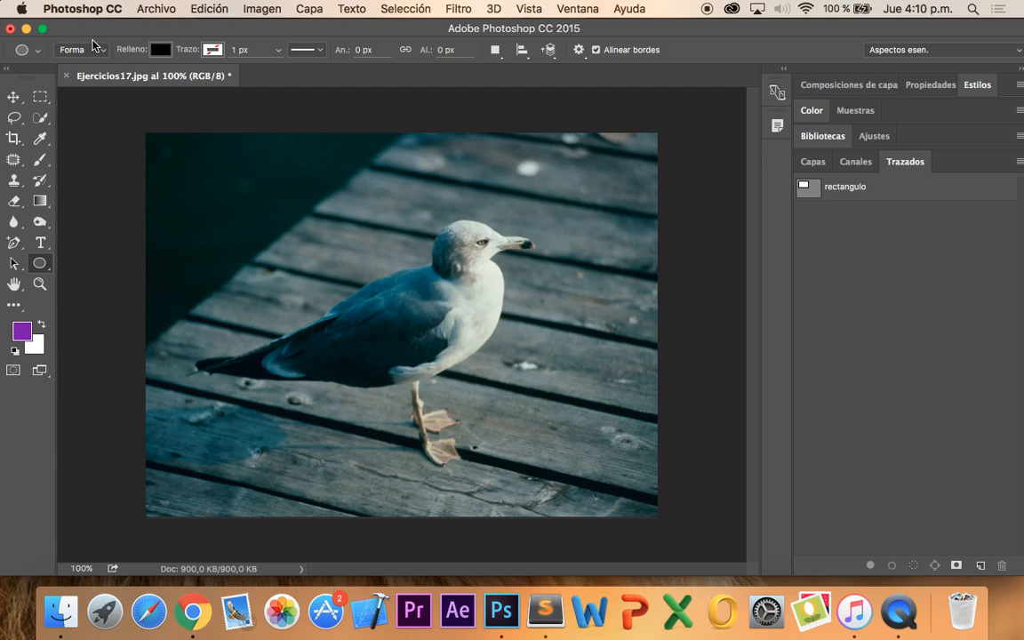
{"action": "left_click", "coordinate": [84, 51]}
{"action": "left_click", "coordinate": [79, 60]}
{"action": "left_click", "coordinate": [322, 52]}
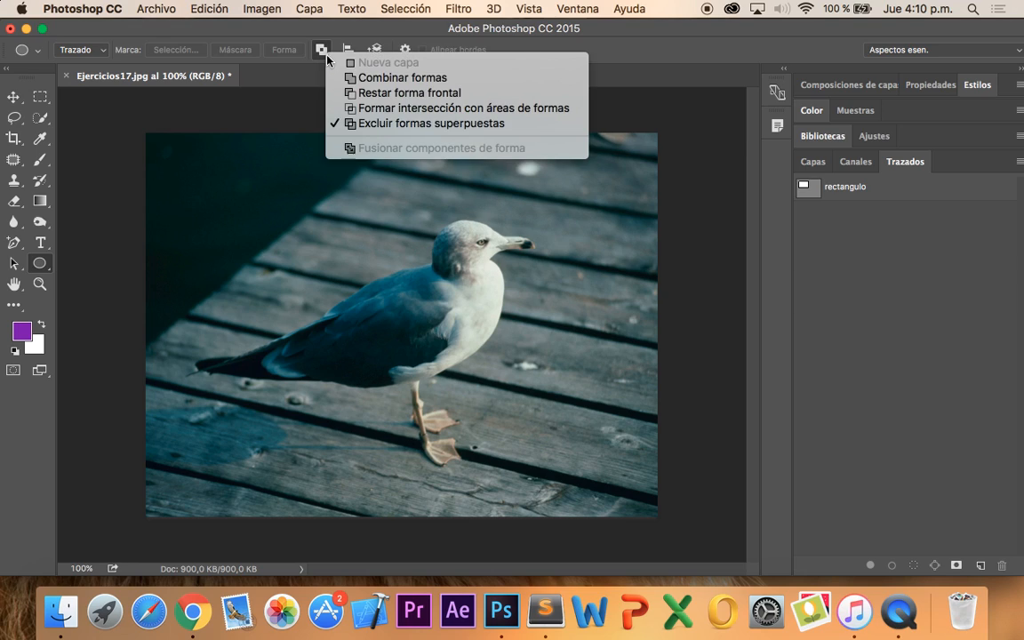
{"action": "left_click", "coordinate": [353, 82]}
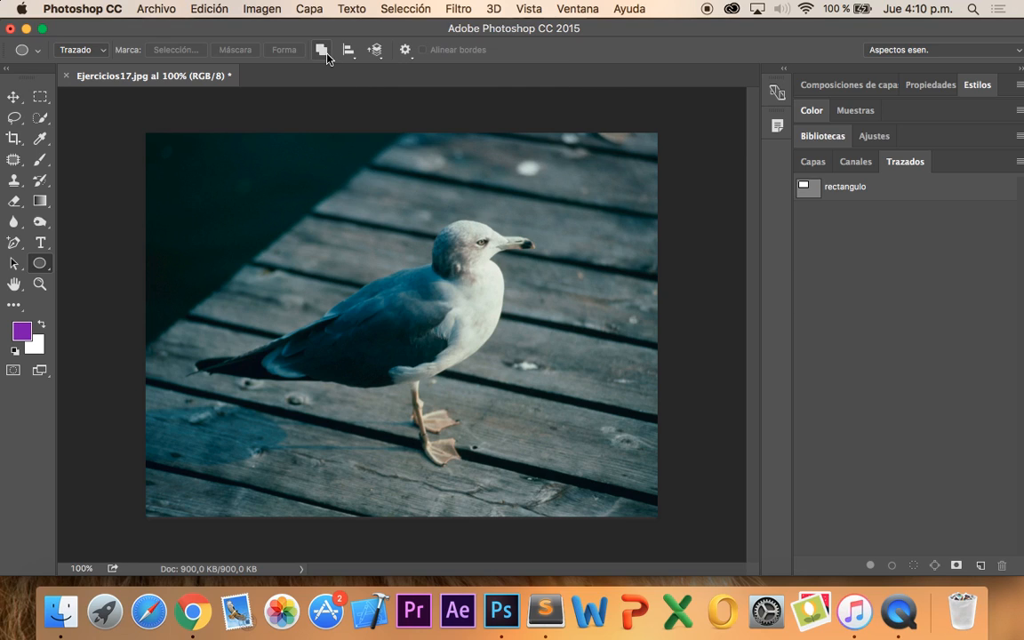
- With the path operation left at Combinar formas, draw a circular path about 187 px in diameter over the gull's back and tail
{"action": "left_click", "coordinate": [324, 53]}
{"action": "left_click", "coordinate": [355, 81]}
{"action": "left_click", "coordinate": [321, 51]}
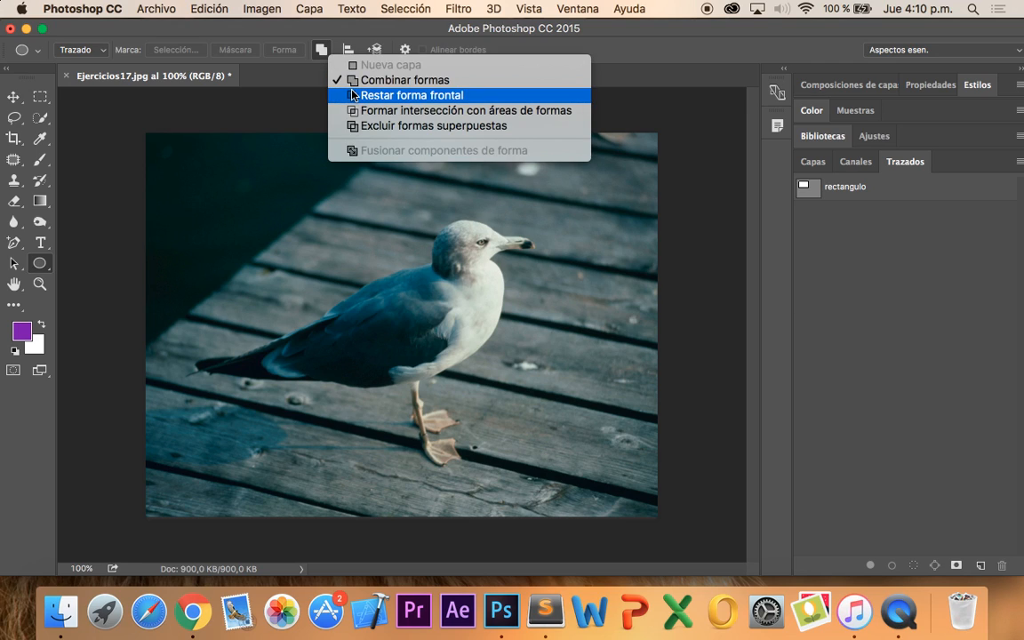
{"action": "left_click", "coordinate": [325, 28]}
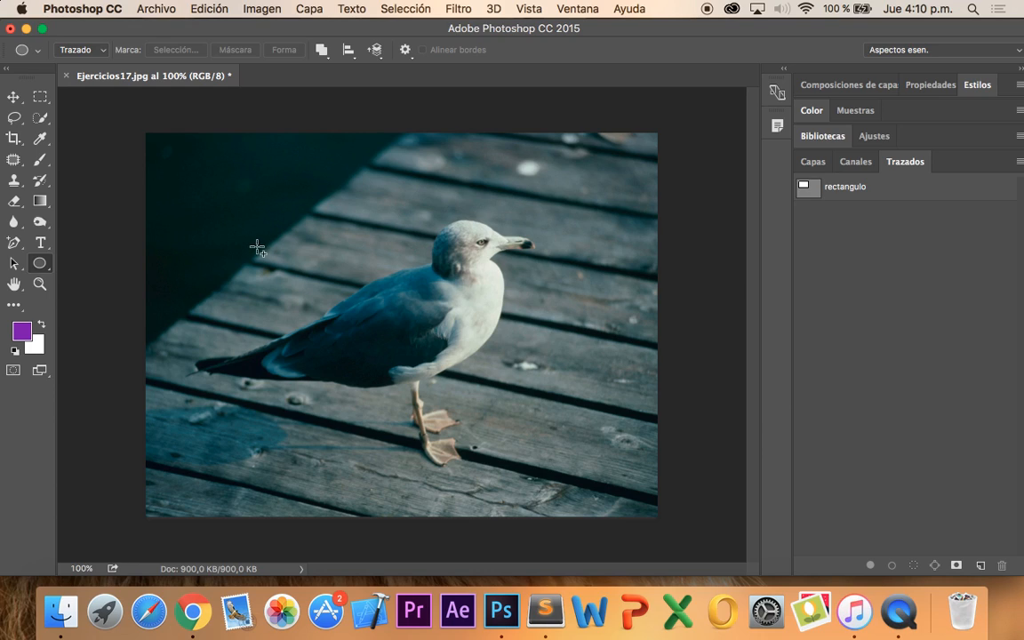
{"action": "left_click_drag", "start_coordinate": [243, 219], "coordinate": [393, 367]}
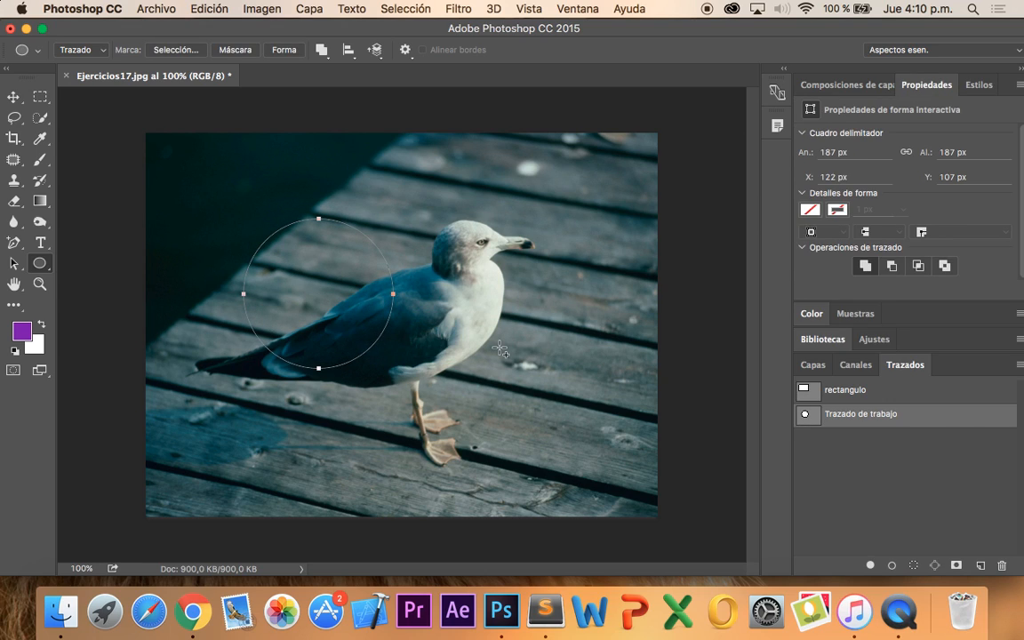
- Save the circular work path under the name "circulo" and deselect it
{"action": "double_click", "coordinate": [813, 425]}
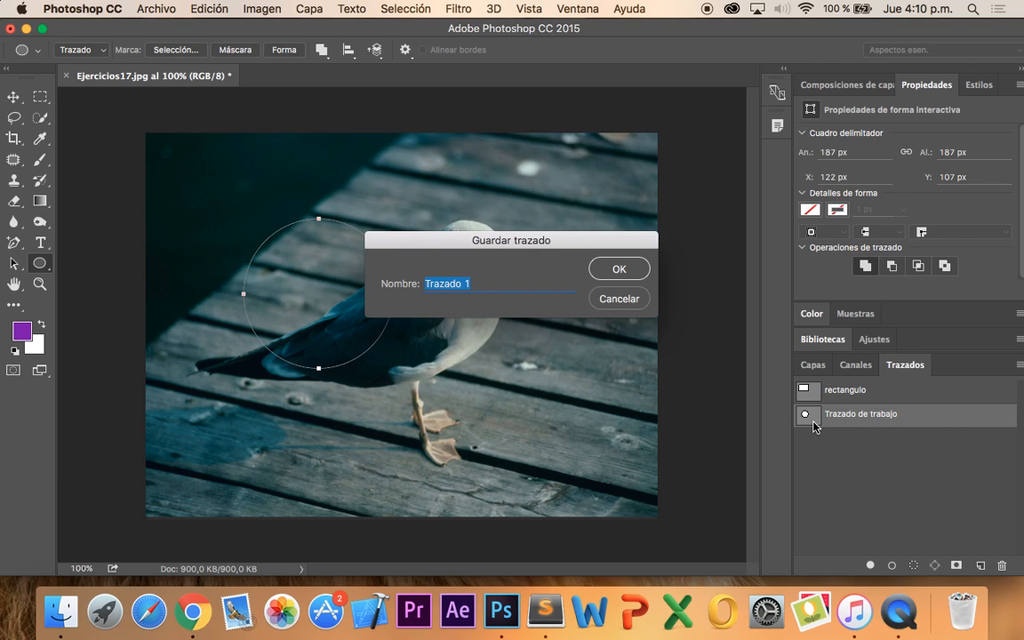
{"action": "type", "text": "circulo"}
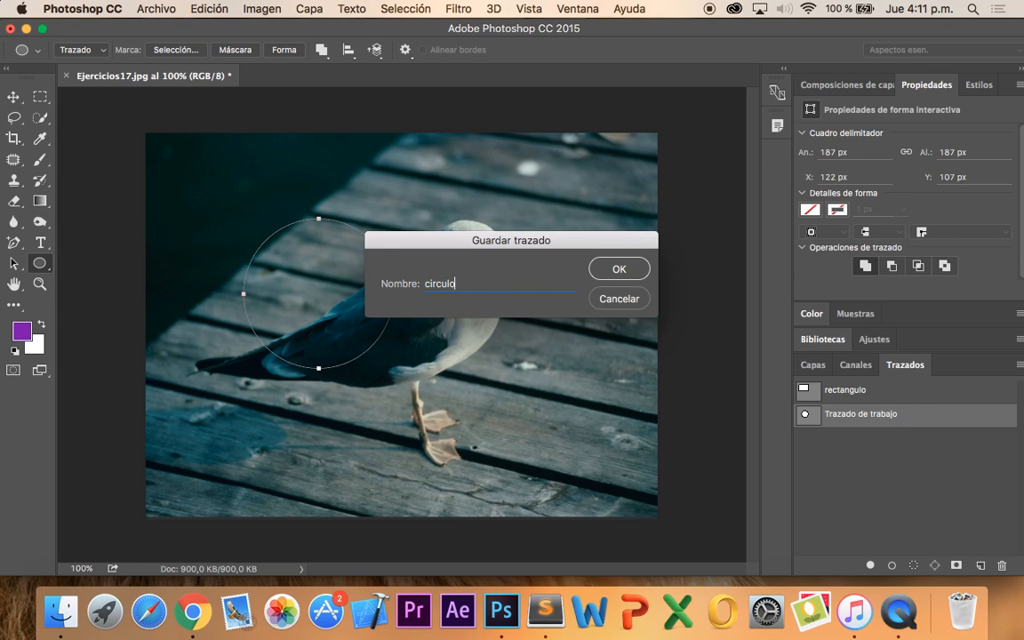
{"action": "key", "text": "Return"}
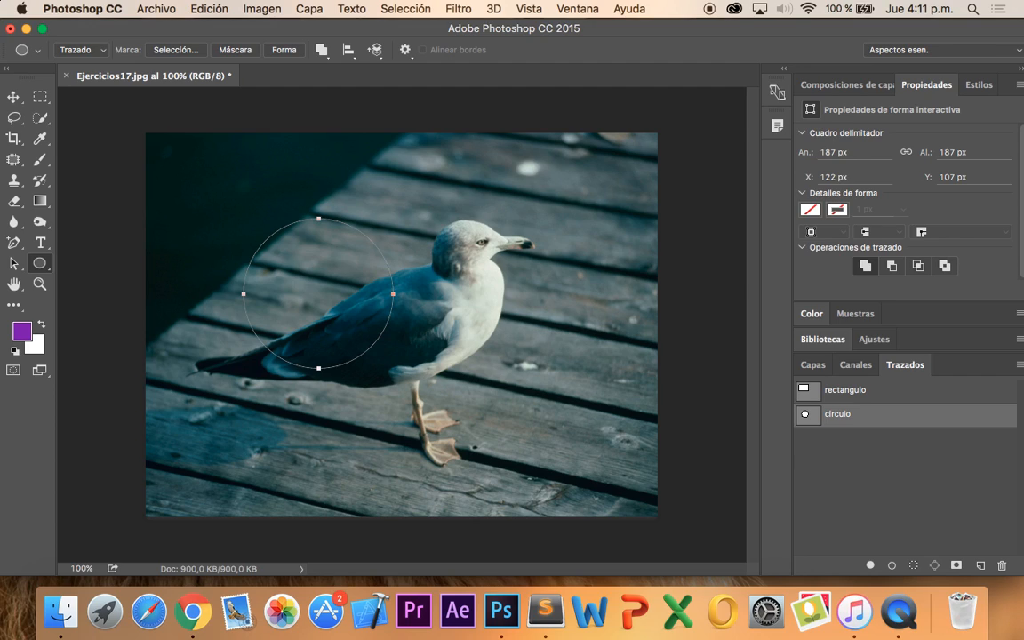
{"action": "left_click", "coordinate": [13, 96]}
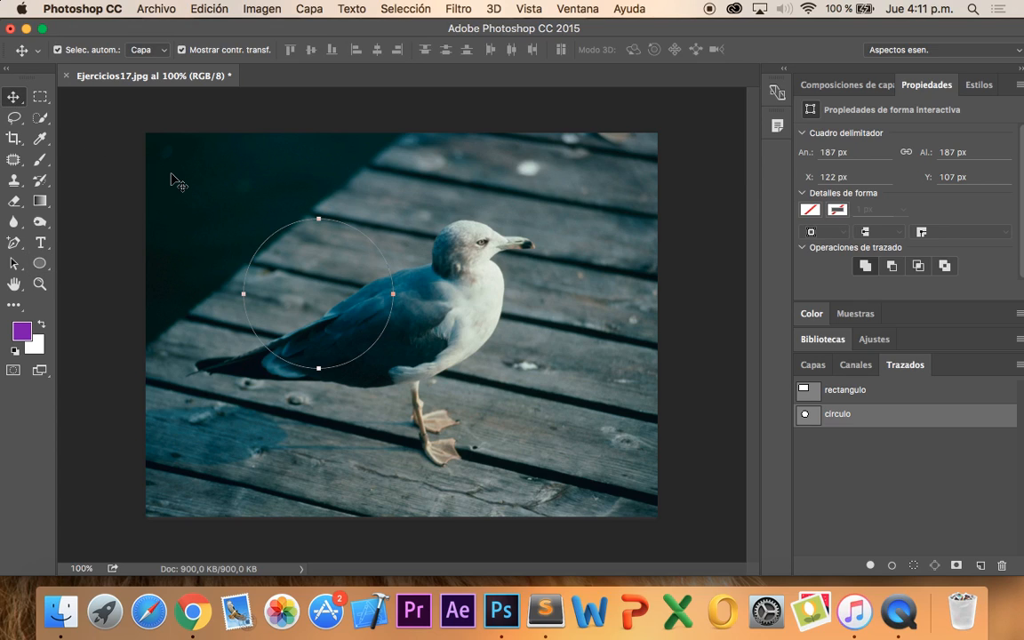
{"action": "left_click", "coordinate": [918, 477]}
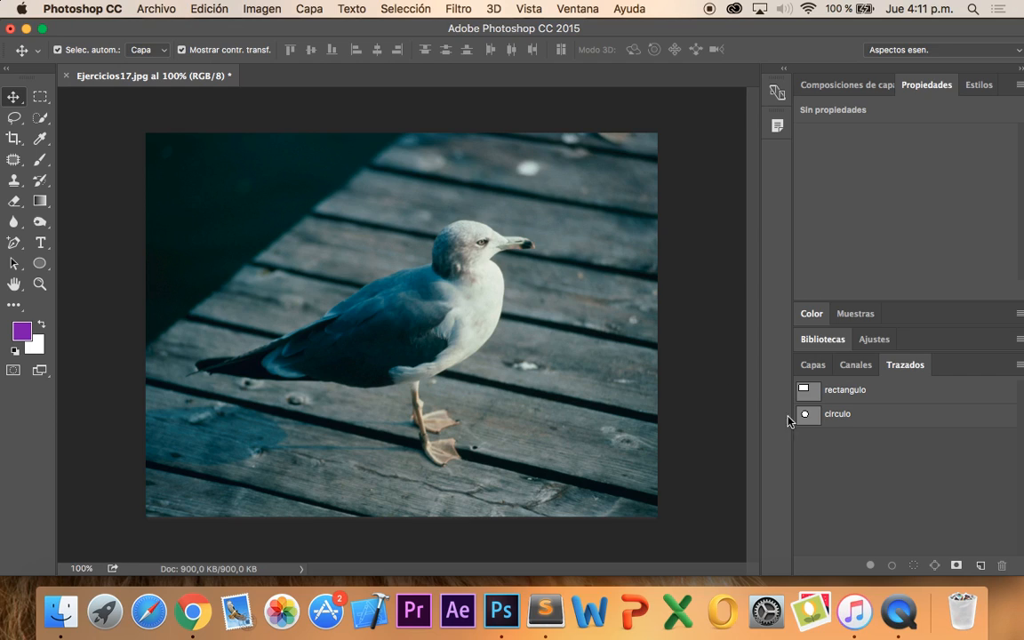
- Activate the standard Pen tool in place of the Add Anchor Point tool
{"action": "left_click", "coordinate": [39, 263]}
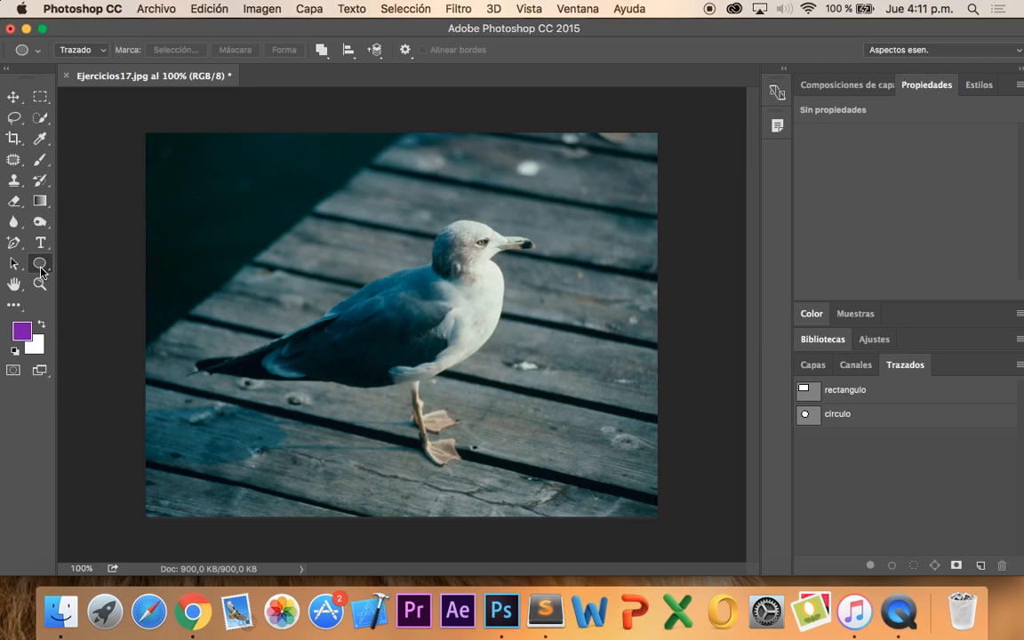
{"action": "left_click", "coordinate": [14, 245]}
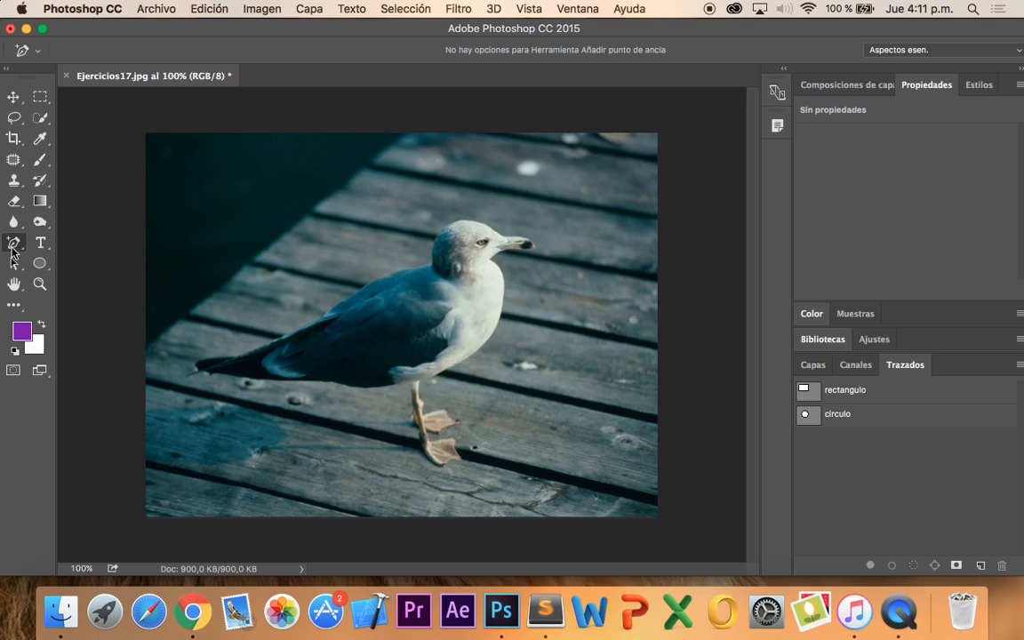
{"action": "left_click", "coordinate": [51, 245]}
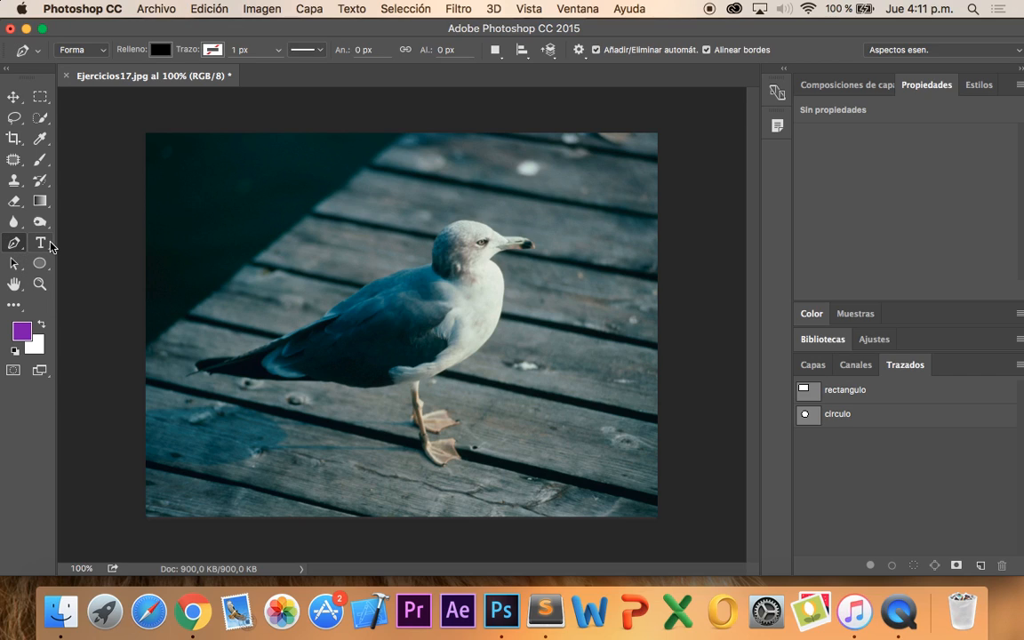
{"action": "left_click", "coordinate": [195, 367]}
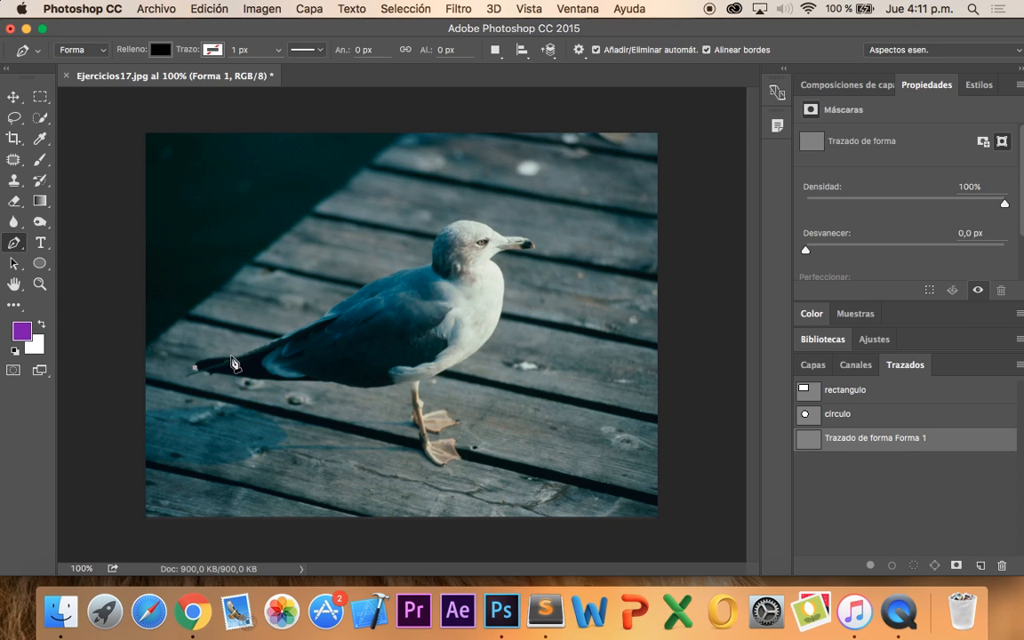
{"action": "left_click_drag", "start_coordinate": [232, 360], "coordinate": [272, 362]}
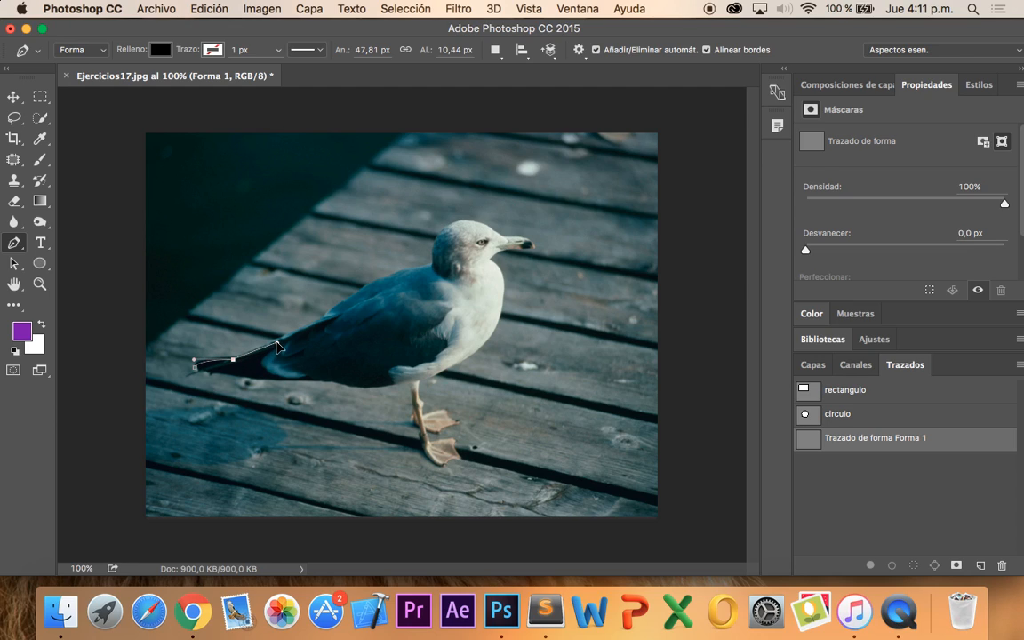
{"action": "left_click", "coordinate": [279, 340]}
{"action": "left_click", "coordinate": [325, 317]}
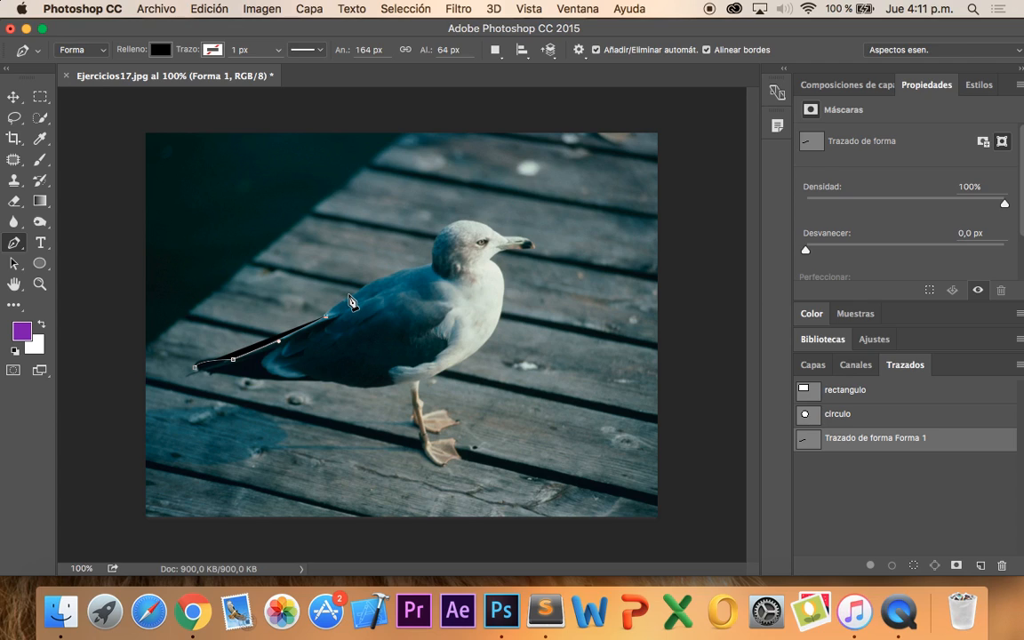
{"action": "key", "text": "Escape"}
{"action": "key", "text": "Escape"}
{"action": "key", "text": "super+z"}
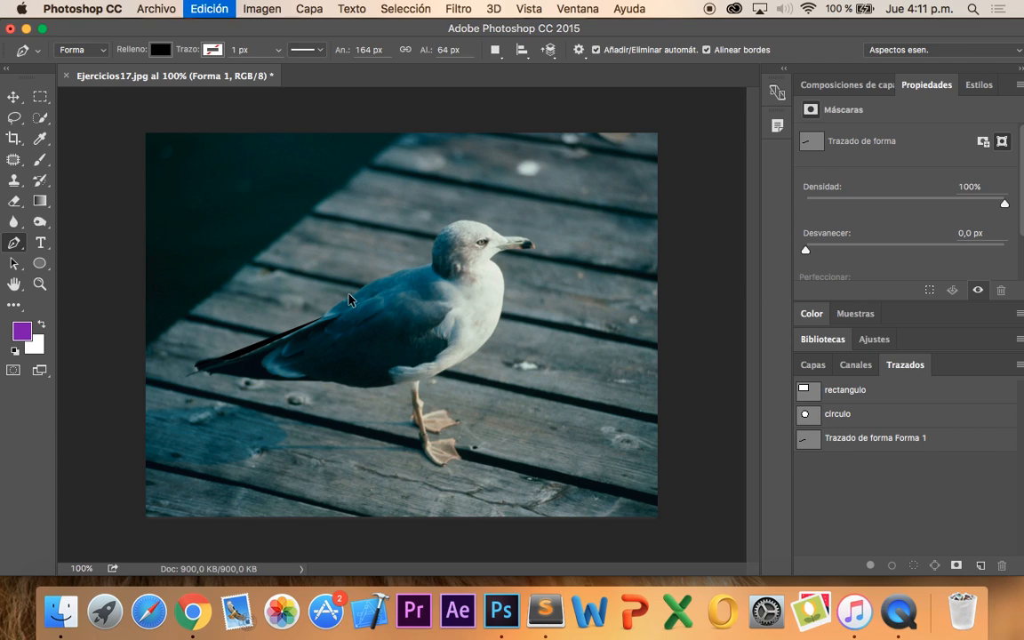
{"action": "key", "text": "alt+super+z"}
{"action": "key", "text": "alt+super+z"}
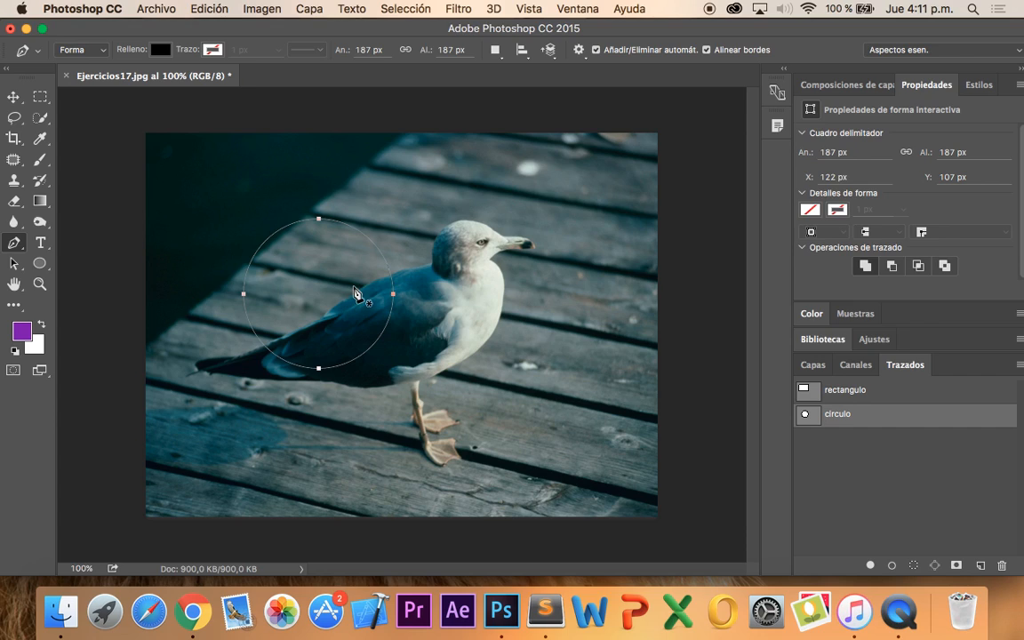
{"action": "key", "text": "shift+super+z"}
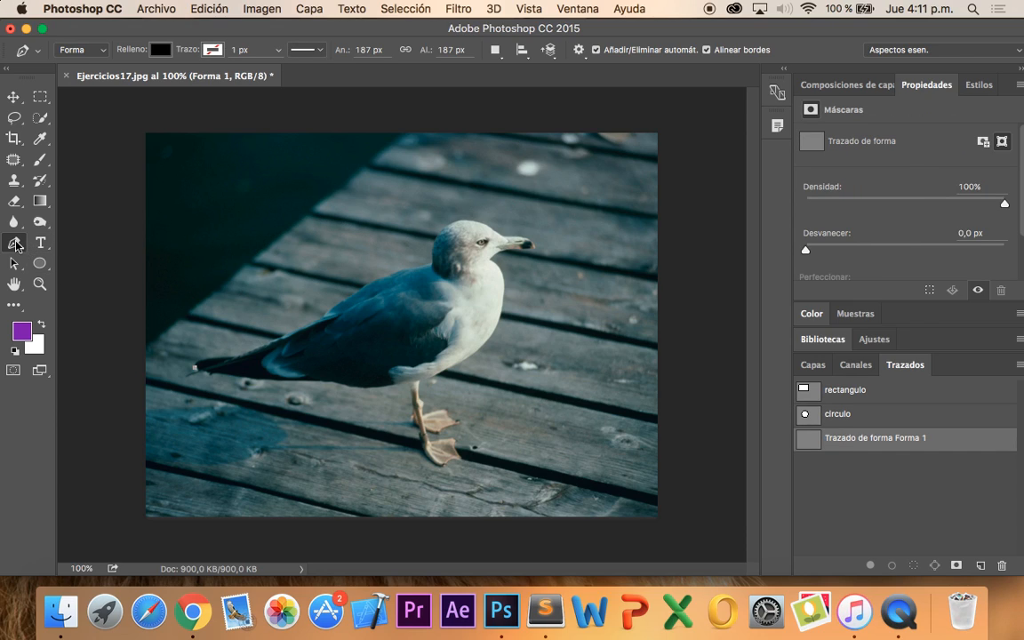
- Set the Pen tool to Trazado mode and undo the stray shape layer, leaving no path selected
{"action": "left_click", "coordinate": [85, 48]}
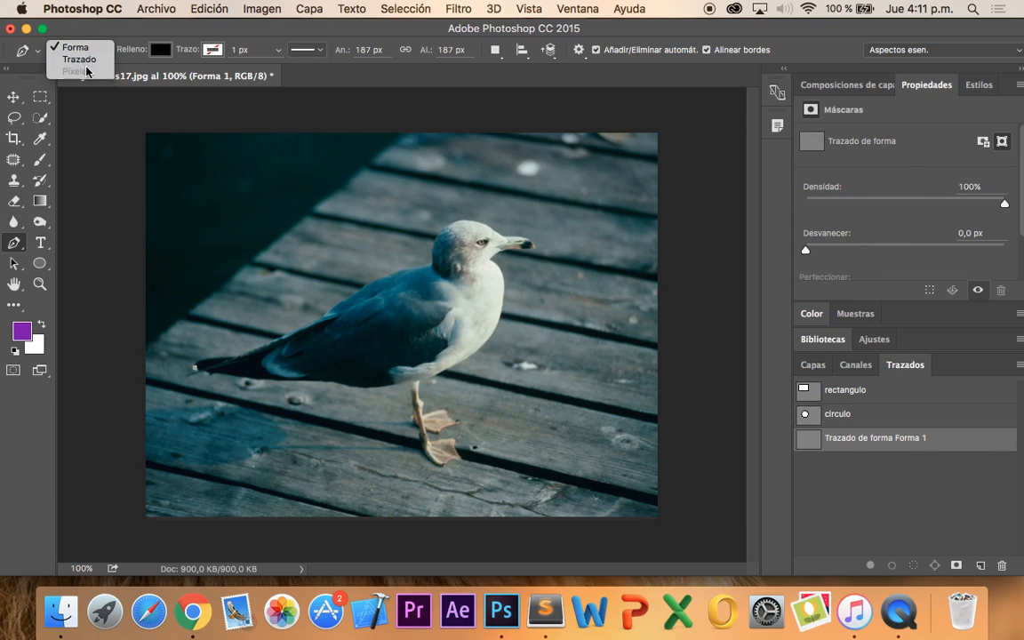
{"action": "left_click", "coordinate": [80, 64]}
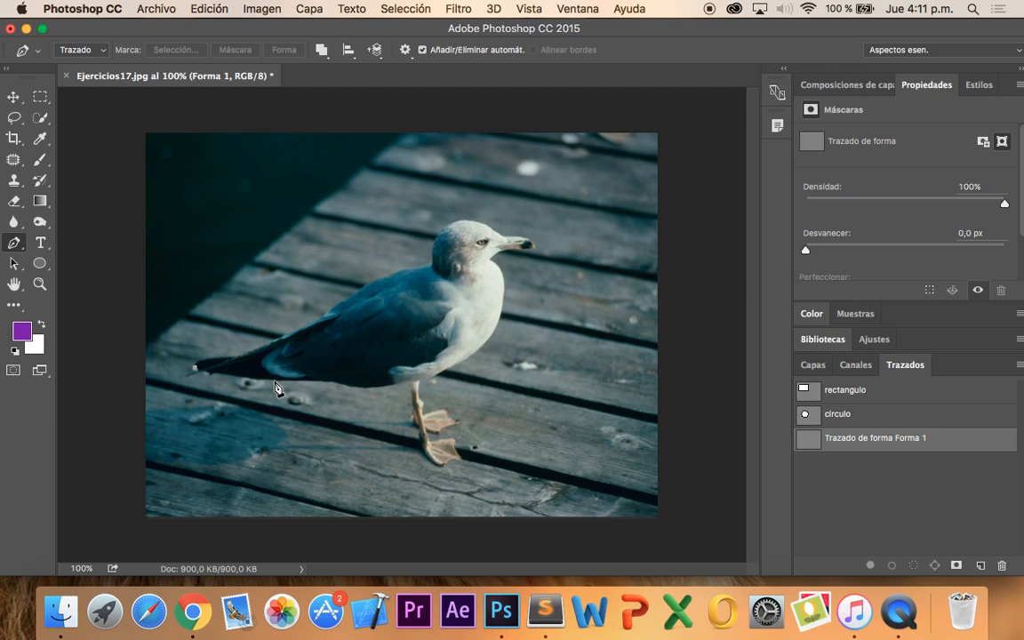
{"action": "key", "text": "super+z"}
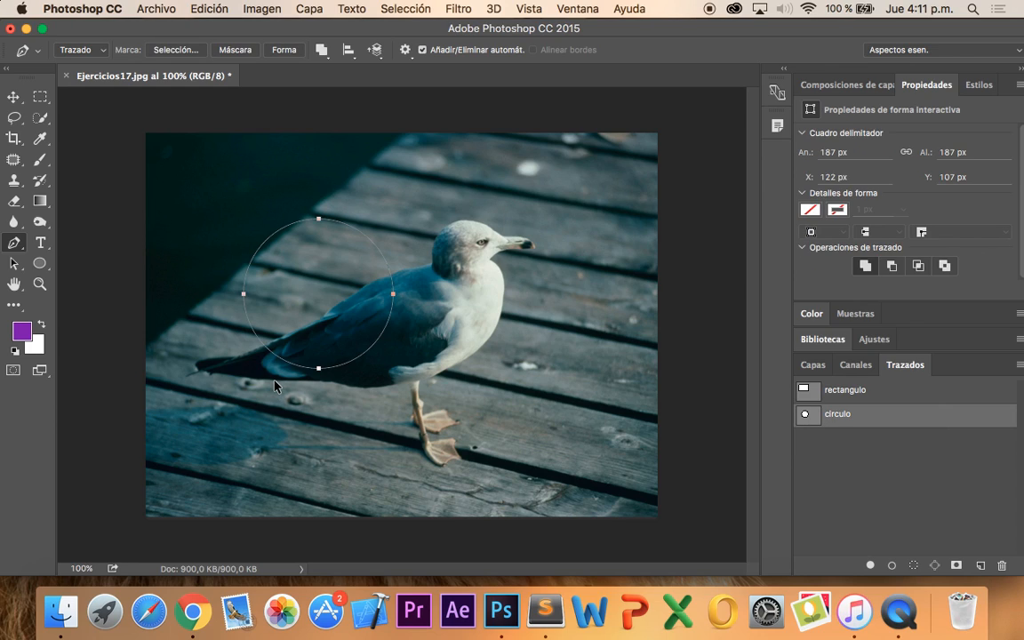
{"action": "left_click", "coordinate": [13, 245]}
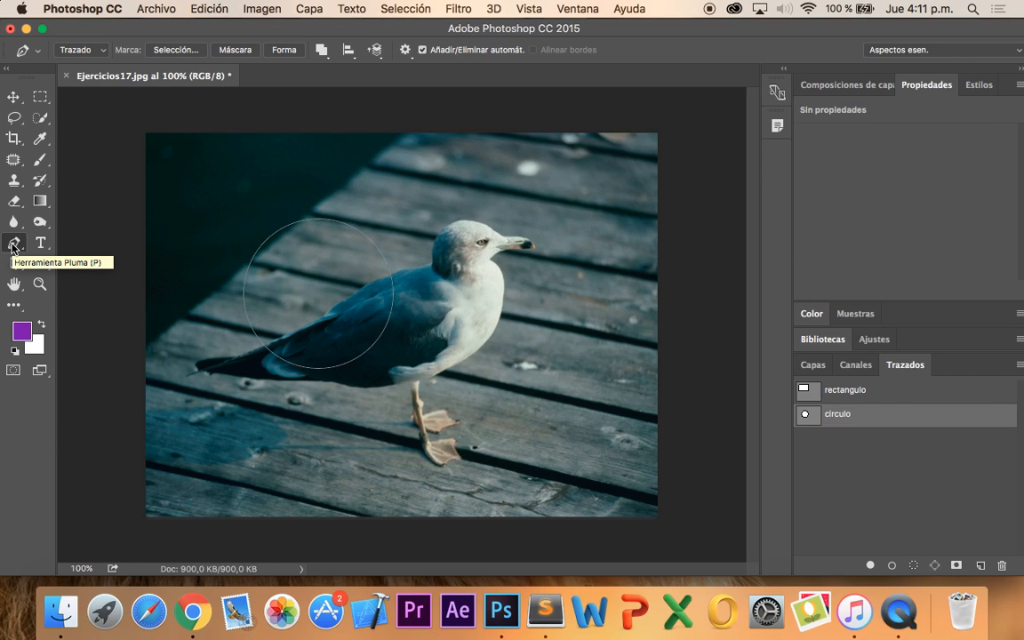
{"action": "left_click", "coordinate": [835, 466]}
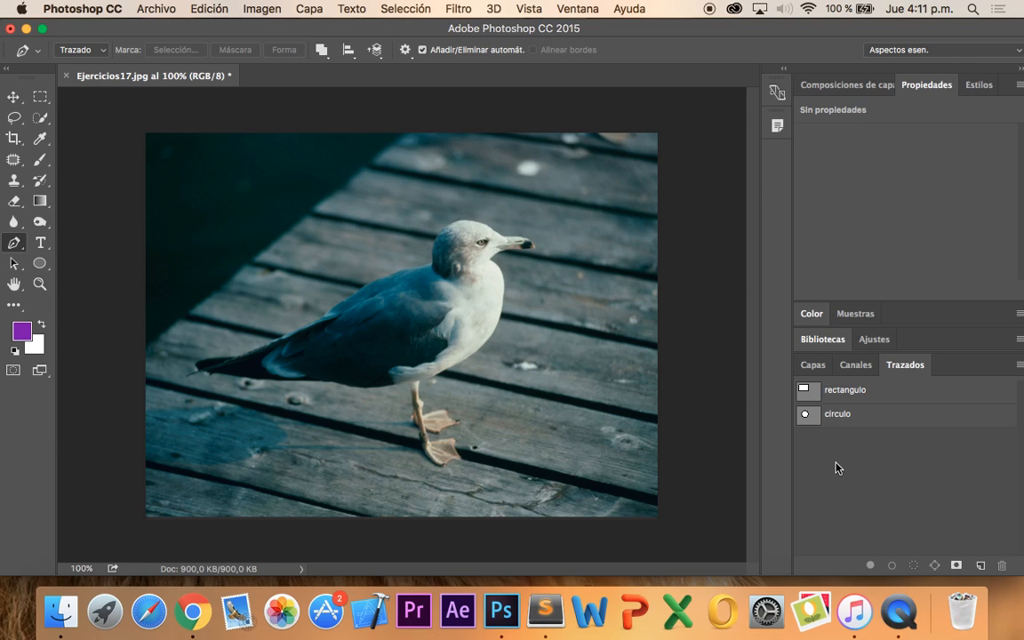
- Trace the gull's upper outline with the Pen tool from the tail tip along the back and over the head to the beak
{"action": "left_click", "coordinate": [194, 366]}
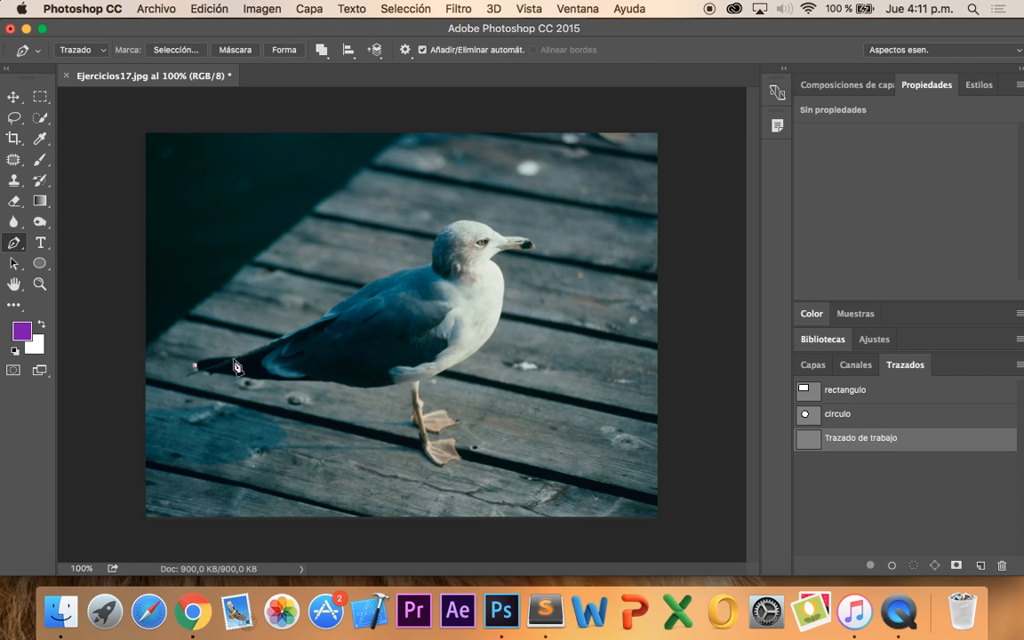
{"action": "left_click_drag", "start_coordinate": [233, 359], "coordinate": [264, 344]}
{"action": "left_click", "coordinate": [322, 318]}
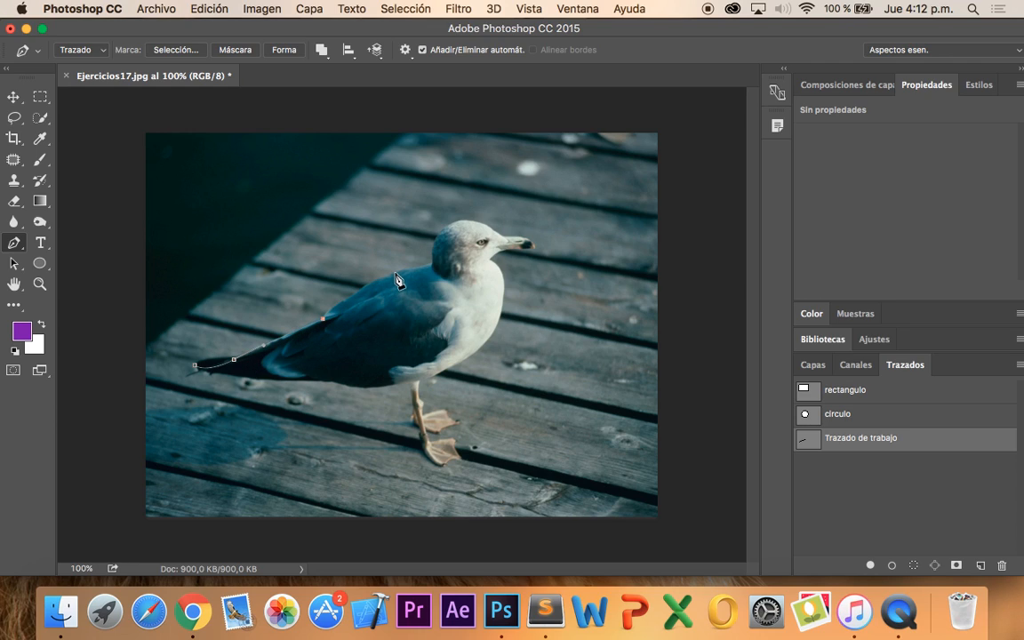
{"action": "left_click_drag", "start_coordinate": [395, 273], "coordinate": [423, 269]}
{"action": "left_click_drag", "start_coordinate": [477, 216], "coordinate": [537, 256]}
- Adjust the anchor points and handles at the crown and the base of the beak to follow the gull's head
{"action": "key", "text": "a"}
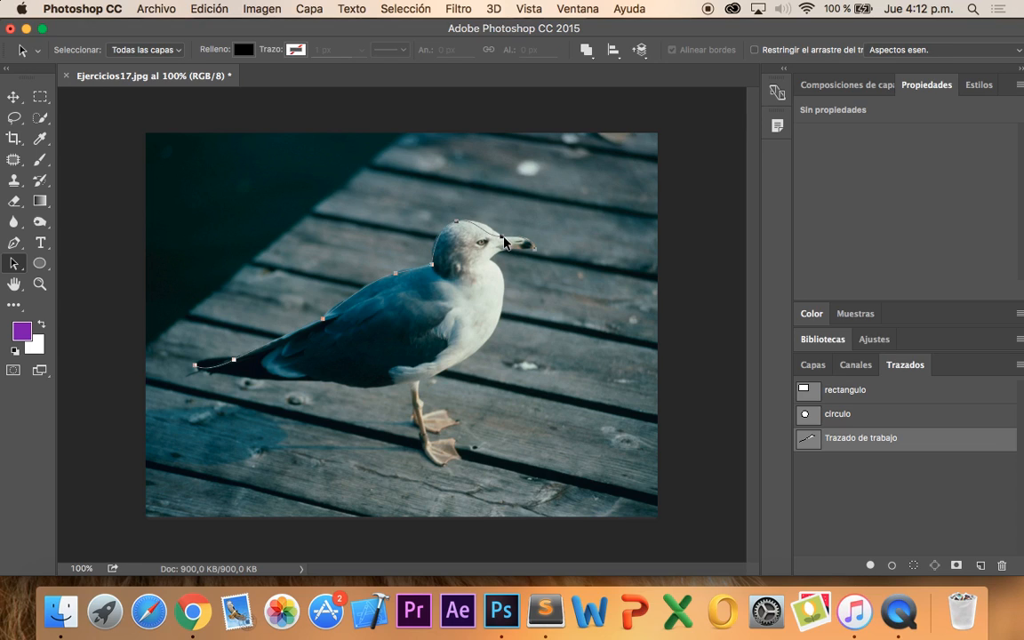
{"action": "mouse_move", "coordinate": [503, 241]}
{"action": "left_mouse_down"}
{"action": "mouse_move", "coordinate": [508, 213]}
{"action": "mouse_move", "coordinate": [501, 227]}
{"action": "left_mouse_up"}
{"action": "key", "text": "super+z"}
{"action": "left_click_drag", "start_coordinate": [14, 266], "coordinate": [60, 238]}
{"action": "left_click", "coordinate": [456, 220]}
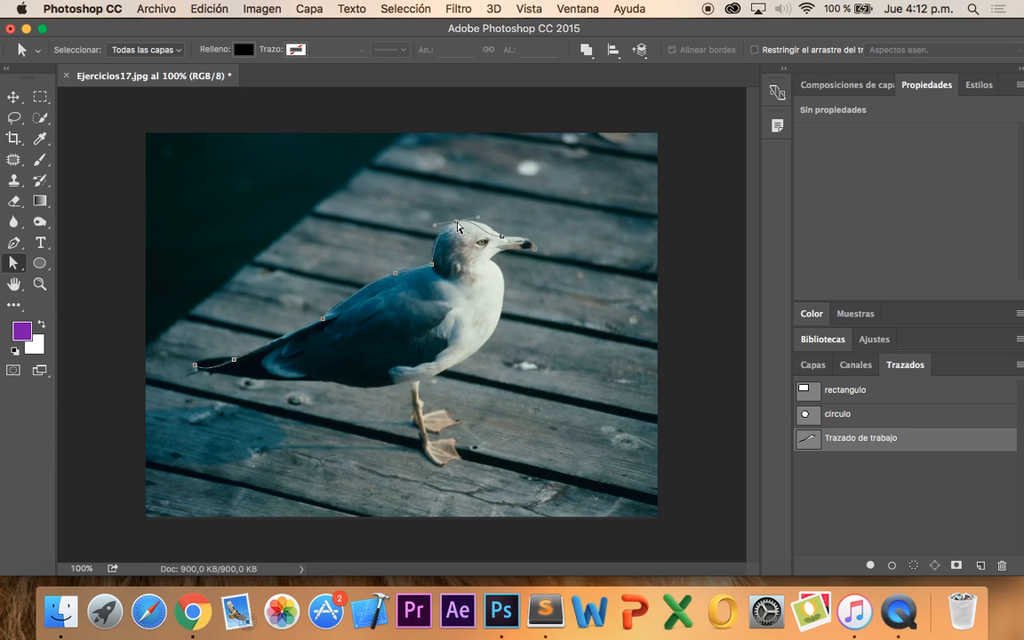
{"action": "left_click_drag", "start_coordinate": [456, 220], "coordinate": [493, 214]}
{"action": "key", "text": "space"}
{"action": "left_click", "coordinate": [504, 236]}
{"action": "left_click", "coordinate": [503, 237]}
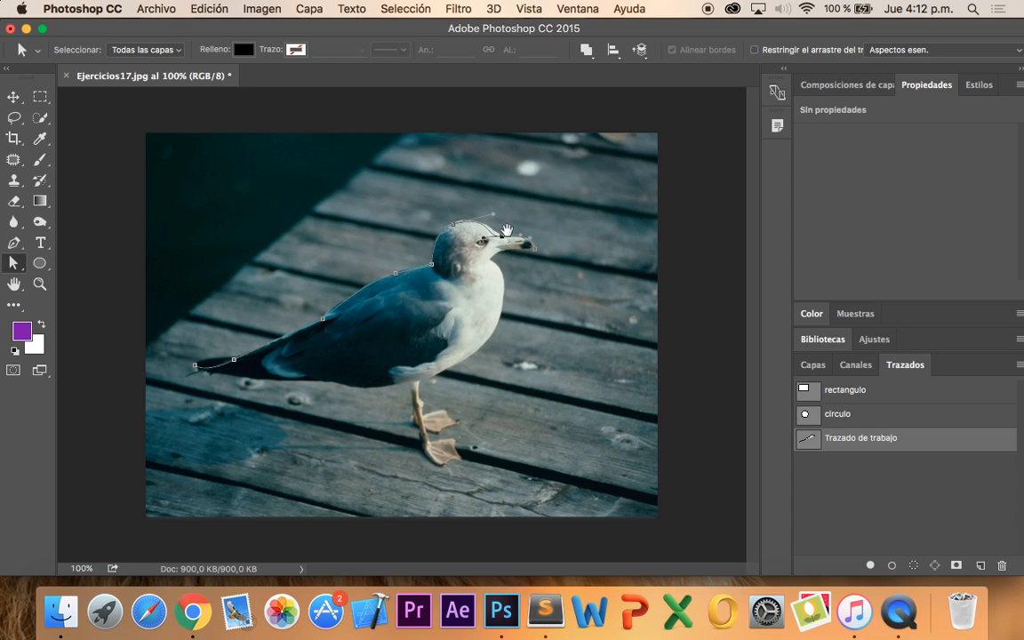
{"action": "left_click_drag", "start_coordinate": [504, 237], "coordinate": [505, 235]}
- Extend the path around the beak to an anchor at the throat and reshape the curve with its handles
{"action": "key", "text": "p"}
{"action": "left_click_drag", "start_coordinate": [500, 251], "coordinate": [484, 294]}
{"action": "key", "text": "super+z"}
{"action": "left_click_drag", "start_coordinate": [538, 260], "coordinate": [466, 312]}
{"action": "left_click_drag", "start_coordinate": [528, 335], "coordinate": [504, 242]}
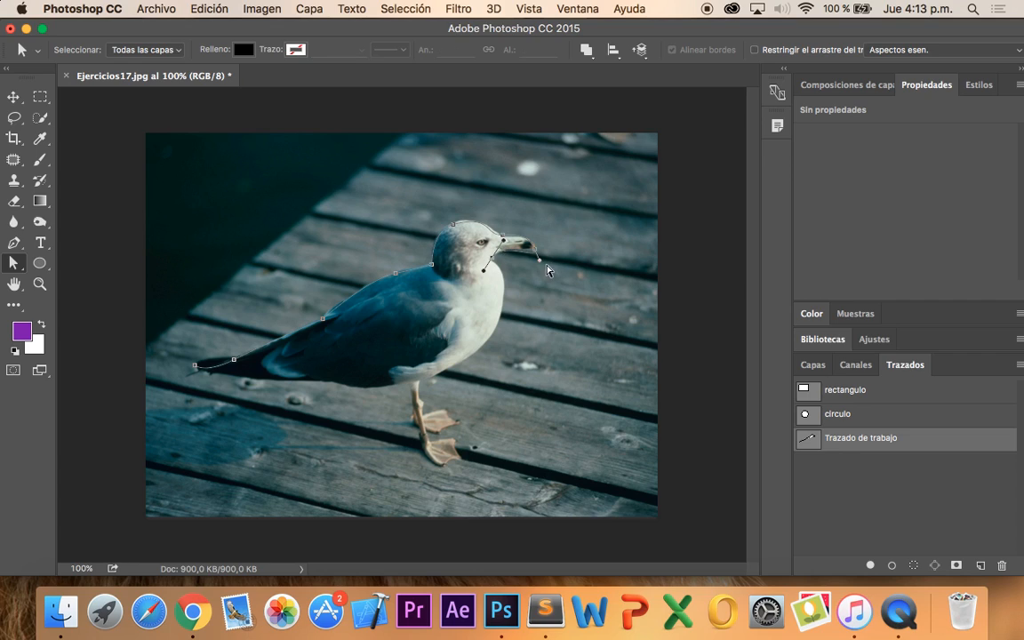
{"action": "mouse_move", "coordinate": [542, 265]}
{"action": "left_mouse_down"}
{"action": "mouse_move", "coordinate": [529, 252]}
{"action": "mouse_move", "coordinate": [540, 264]}
{"action": "left_mouse_up"}
- Continue the path down the gull's breast to the lower chest and refine the curve around the throat and beak
{"action": "key", "text": "p"}
{"action": "left_click", "coordinate": [504, 291]}
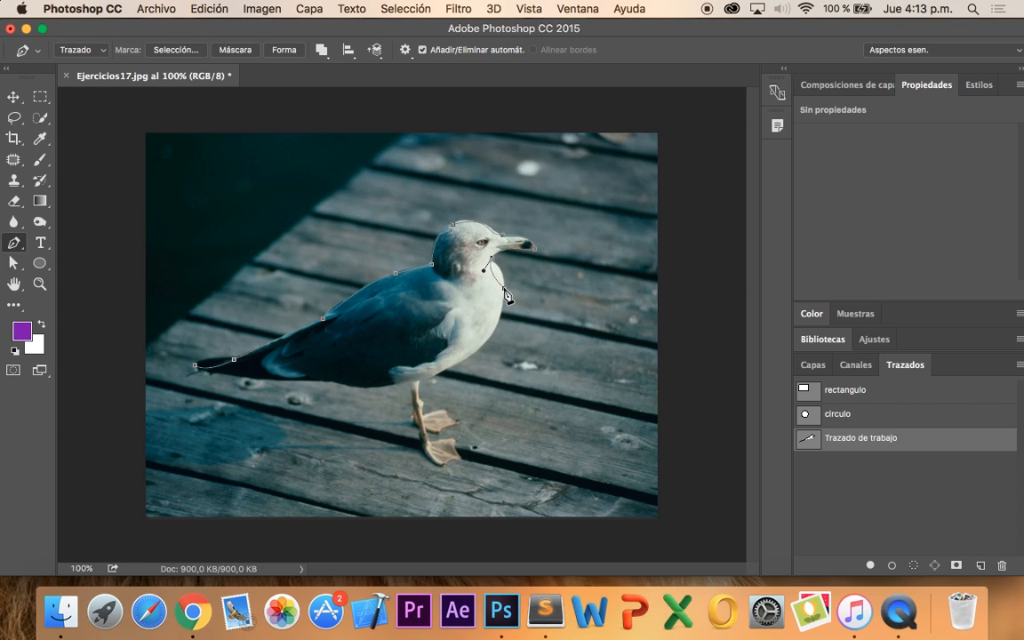
{"action": "key", "text": "super+z"}
{"action": "left_click", "coordinate": [503, 288]}
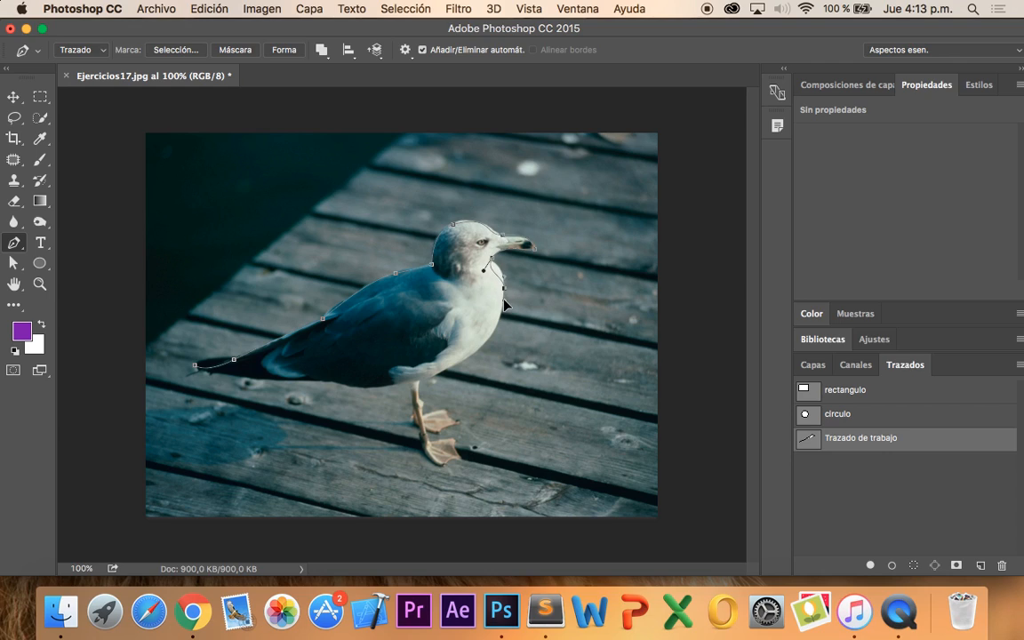
{"action": "left_click", "coordinate": [483, 347]}
{"action": "key", "text": "a"}
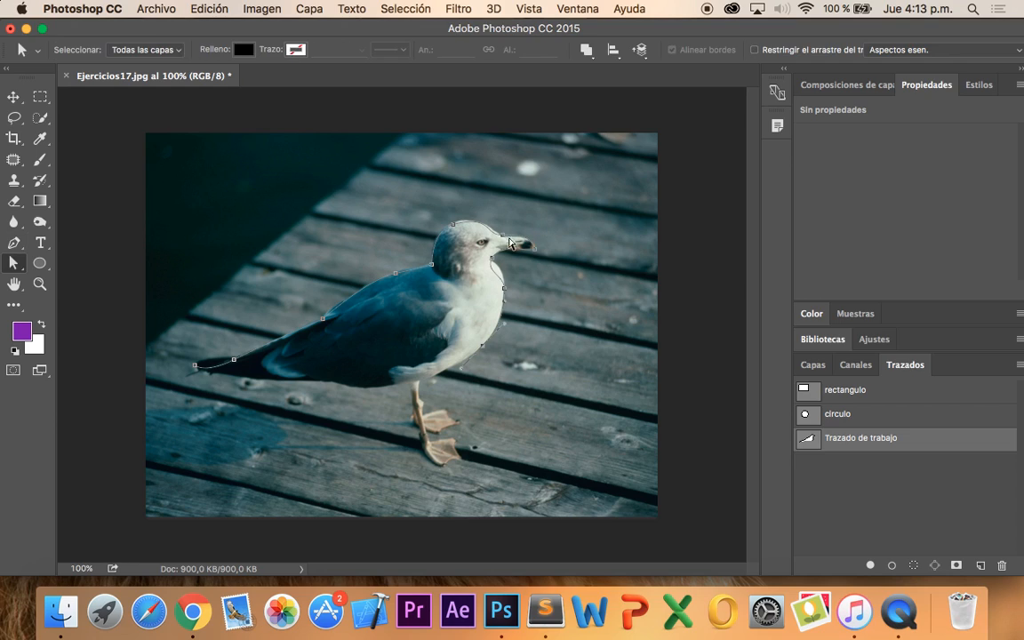
{"action": "mouse_move", "coordinate": [495, 264]}
{"action": "left_mouse_down"}
{"action": "mouse_move", "coordinate": [481, 274]}
{"action": "mouse_move", "coordinate": [499, 268]}
{"action": "left_mouse_up"}
- Continue the path along the belly and close it at the starting anchor on the tail tip
{"action": "key", "text": "p"}
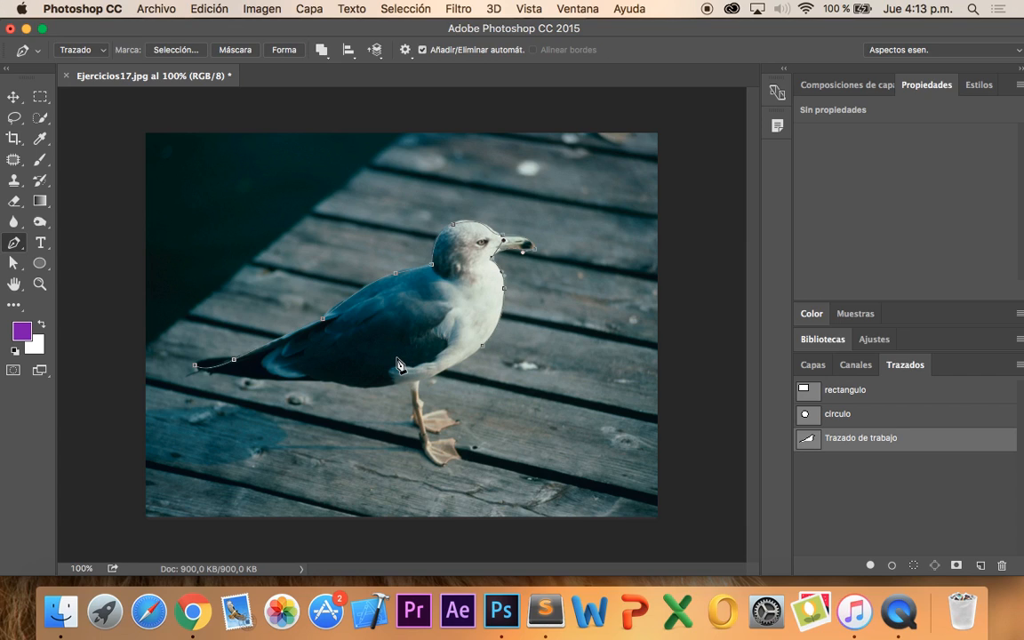
{"action": "left_click_drag", "start_coordinate": [397, 359], "coordinate": [357, 370]}
{"action": "left_click", "coordinate": [195, 367]}
{"action": "left_click_drag", "start_coordinate": [197, 373], "coordinate": [233, 389]}
- Adjust the direction handles of the tail anchors so the closed path follows the tail's edges
{"action": "key", "text": "a"}
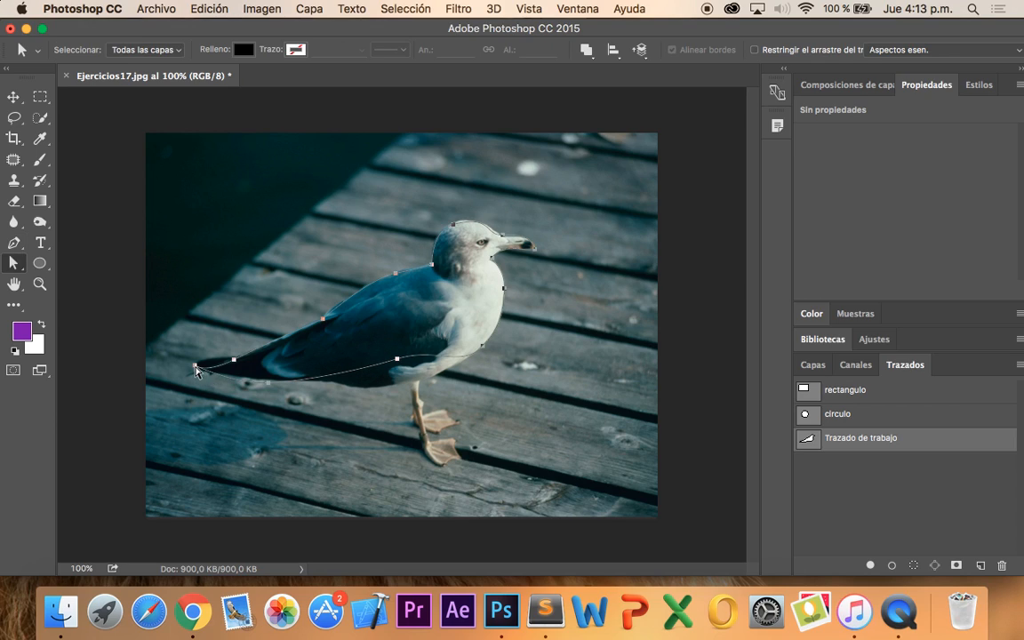
{"action": "left_click", "coordinate": [233, 360]}
{"action": "left_click_drag", "start_coordinate": [206, 373], "coordinate": [202, 354]}
{"action": "left_click_drag", "start_coordinate": [271, 371], "coordinate": [264, 348]}
- Convert the anchor on the gull's back to a smooth point and adjust the direction handle of the anchor atop the head
{"action": "left_click", "coordinate": [325, 320]}
{"action": "left_click_drag", "start_coordinate": [12, 252], "coordinate": [88, 301]}
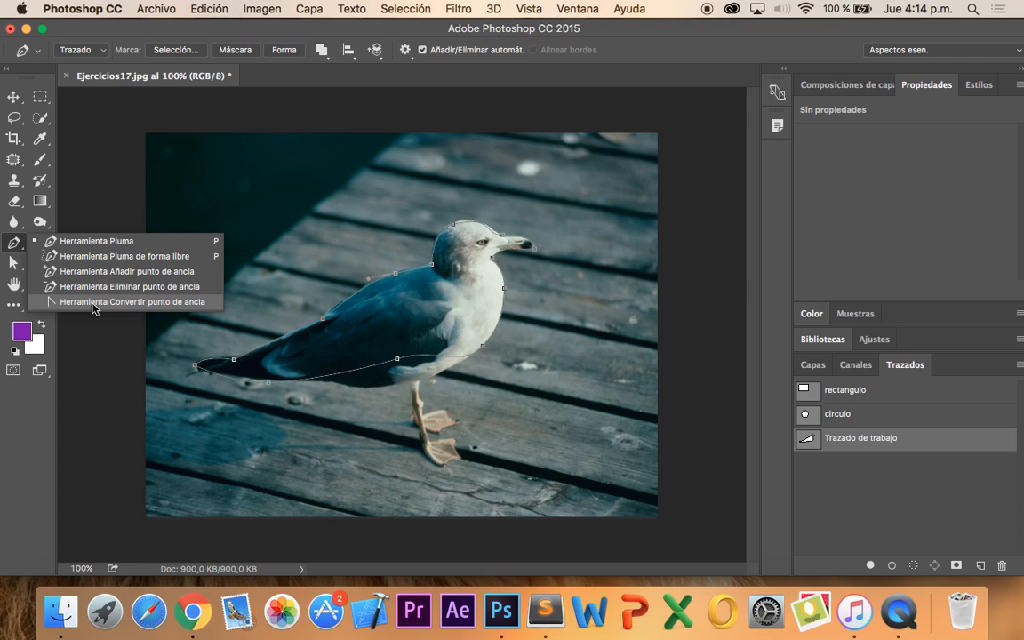
{"action": "left_click", "coordinate": [93, 302]}
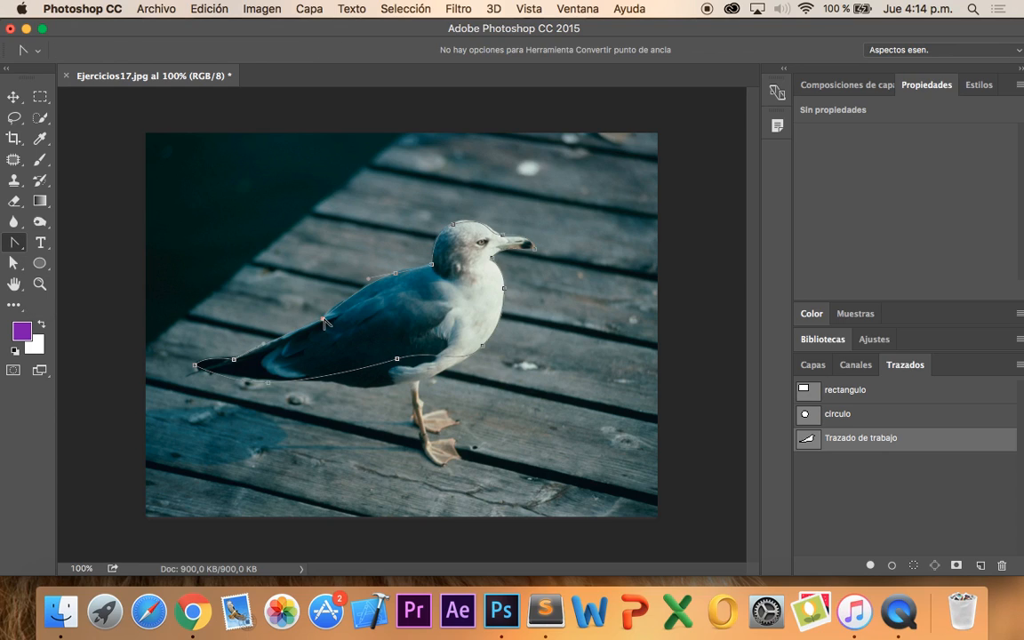
{"action": "left_click_drag", "start_coordinate": [323, 319], "coordinate": [393, 324]}
{"action": "key", "text": "a"}
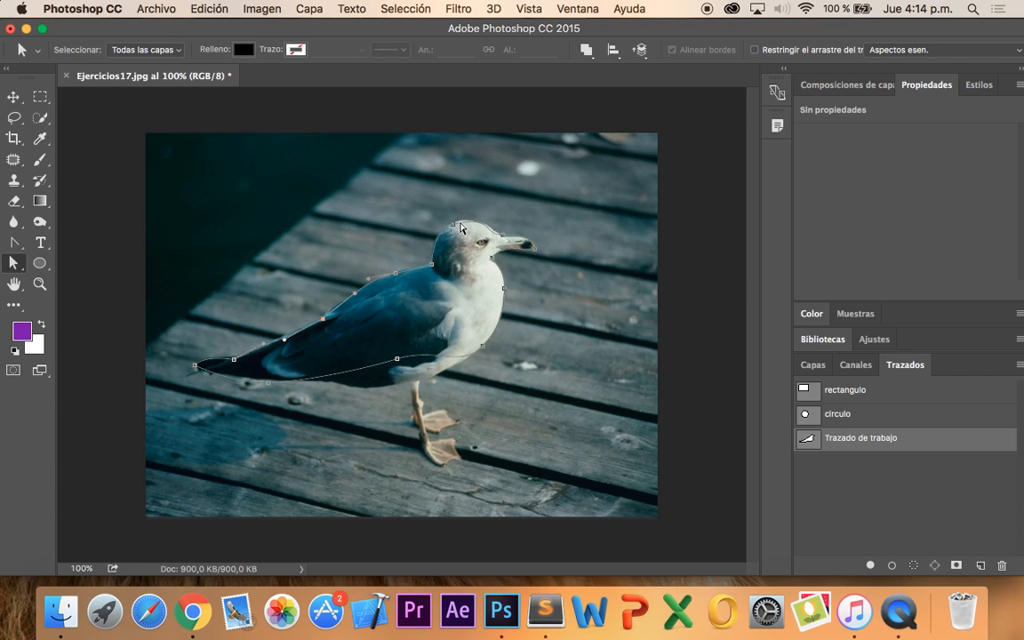
{"action": "left_click", "coordinate": [451, 227]}
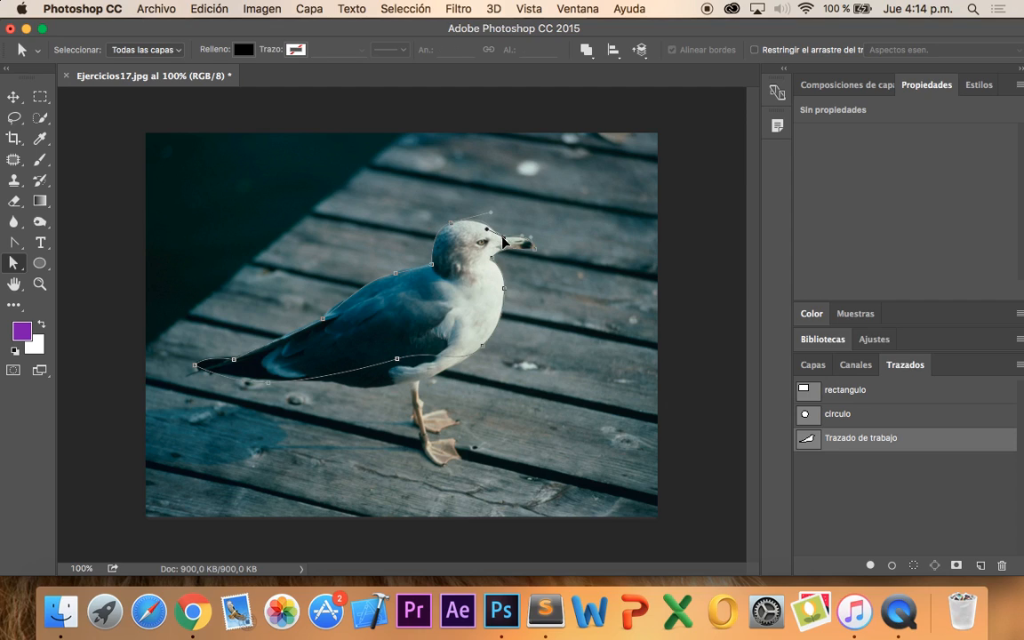
{"action": "left_click_drag", "start_coordinate": [490, 212], "coordinate": [486, 215]}
- Save the work path under the name "trazado pajaro"
{"action": "double_click", "coordinate": [816, 445]}
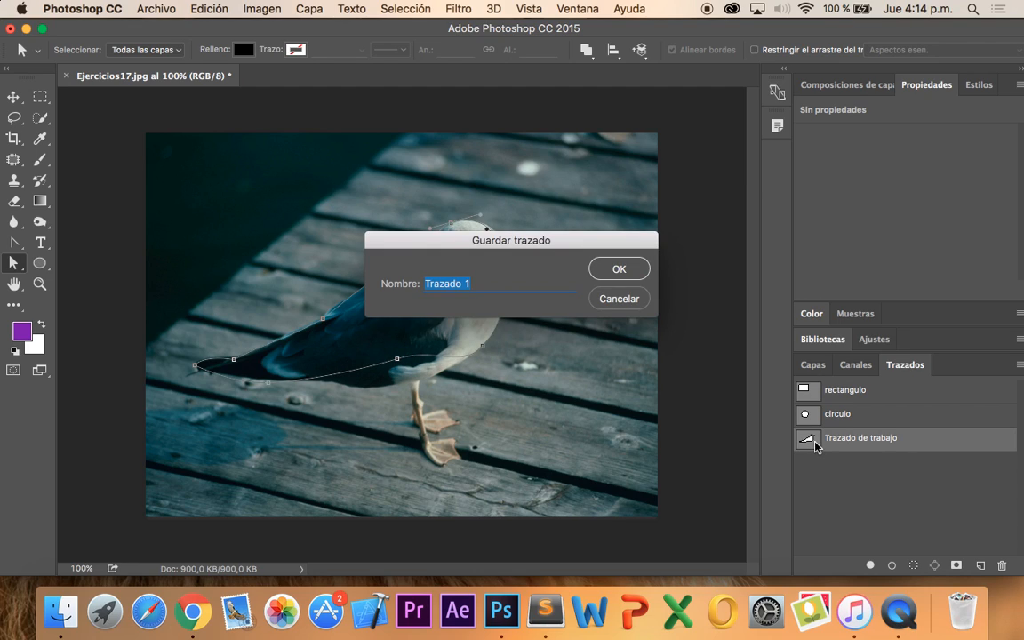
{"action": "type", "text": "trazado pajar"}
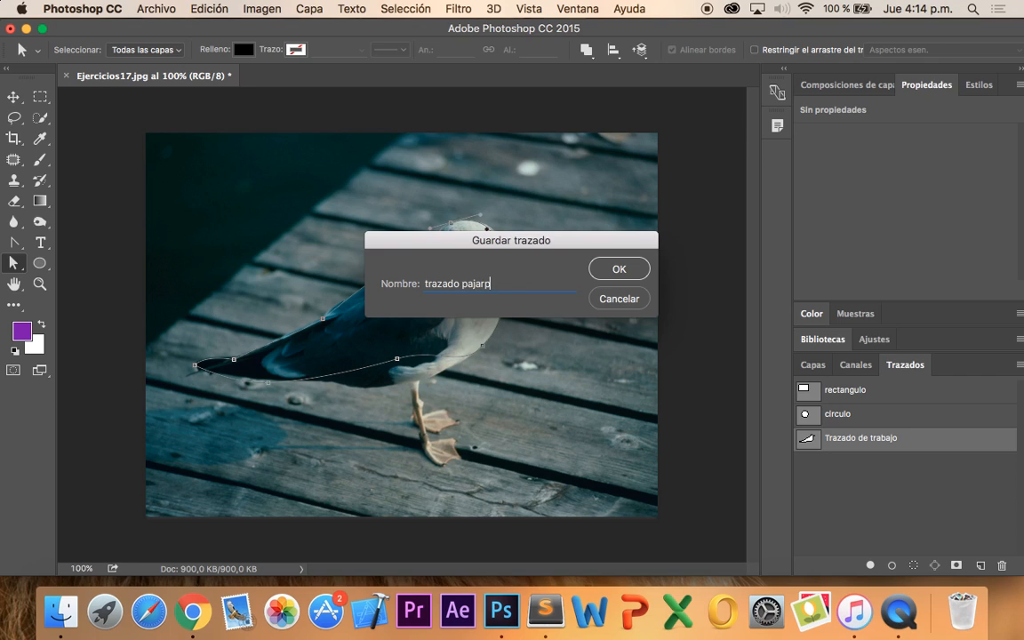
{"action": "type", "text": "o"}
{"action": "key", "text": "Return"}
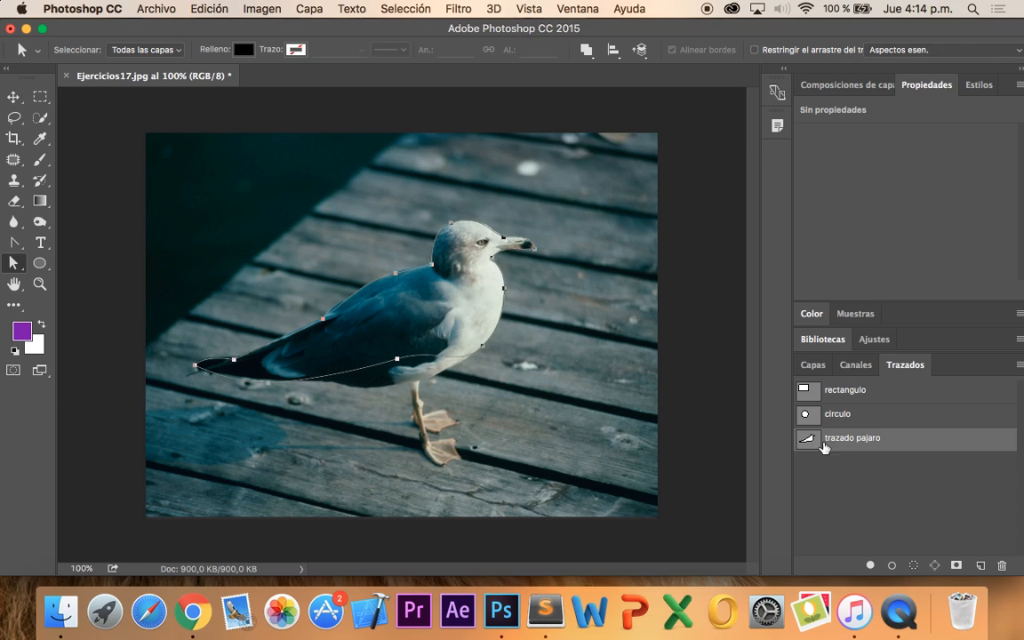
- Add a new empty layer above the Fondo layer and return to the list of saved paths
{"action": "left_click", "coordinate": [813, 367]}
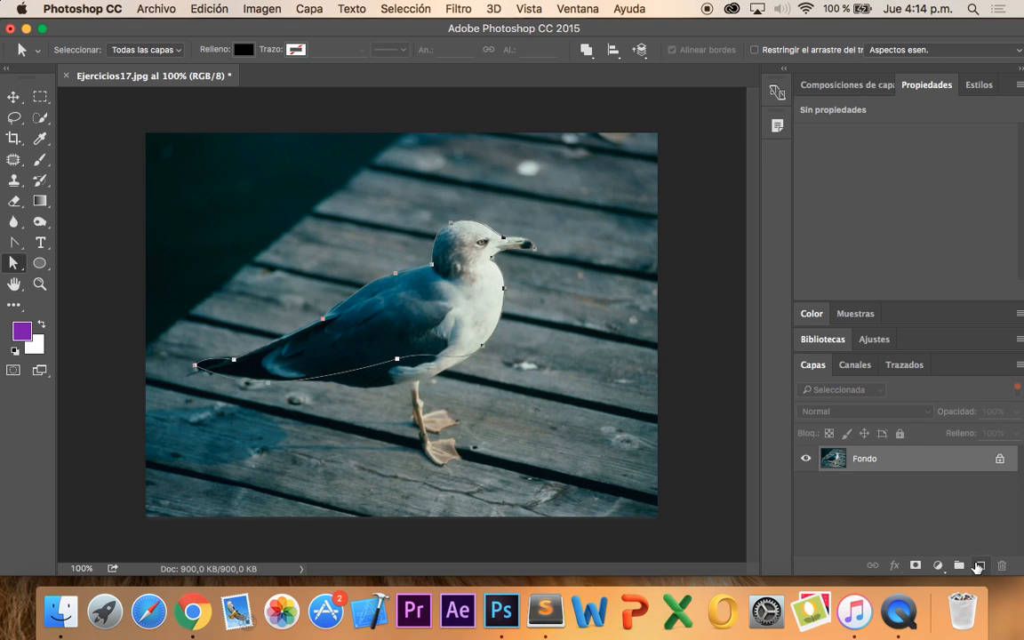
{"action": "left_click", "coordinate": [978, 565]}
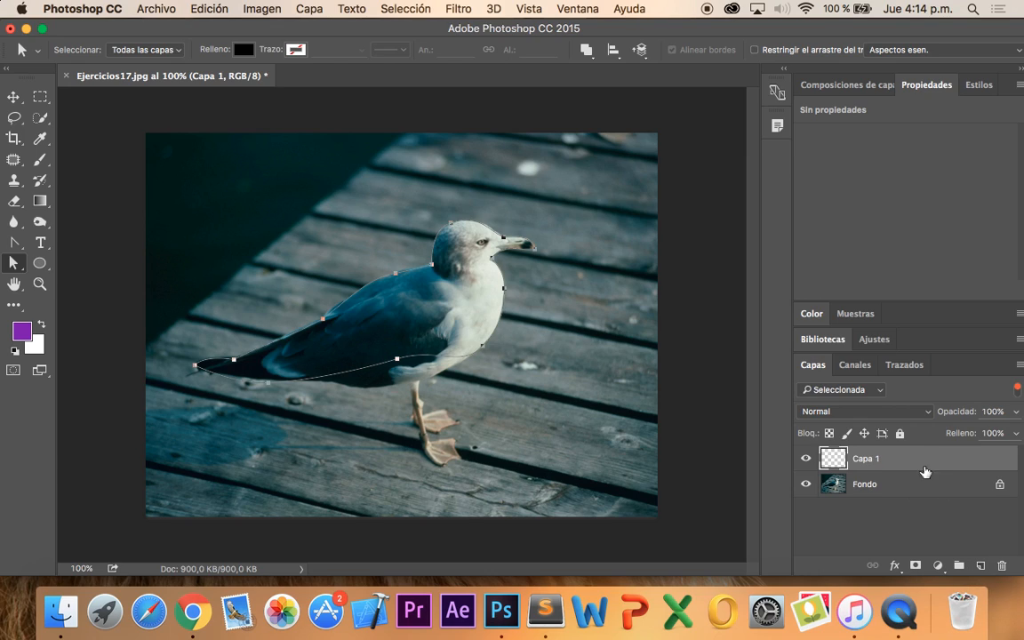
{"action": "left_click", "coordinate": [898, 369]}
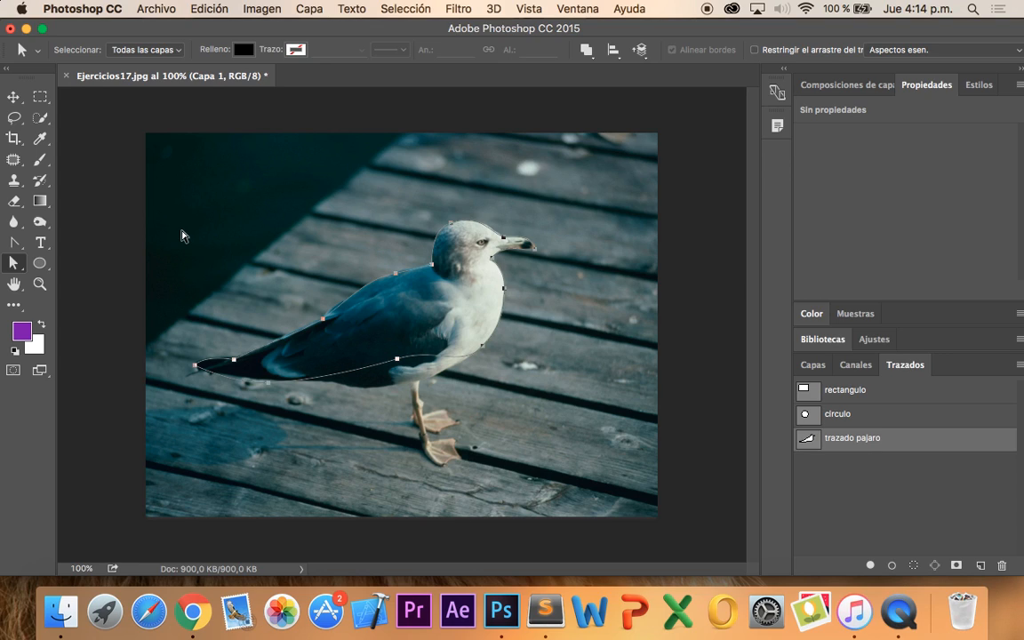
- Restore the default brush set for the Brush tool and choose the 74 px maple leaf brush
{"action": "left_click", "coordinate": [40, 160]}
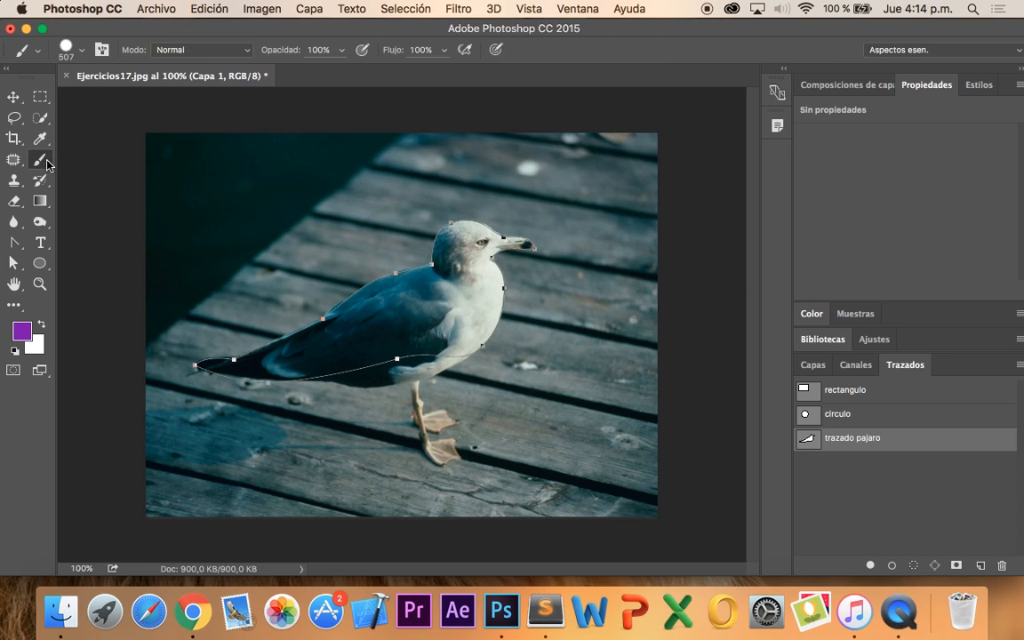
{"action": "left_click", "coordinate": [82, 52]}
{"action": "scroll", "coordinate": [177, 207], "scroll_direction": "down", "scroll_amount": 3}
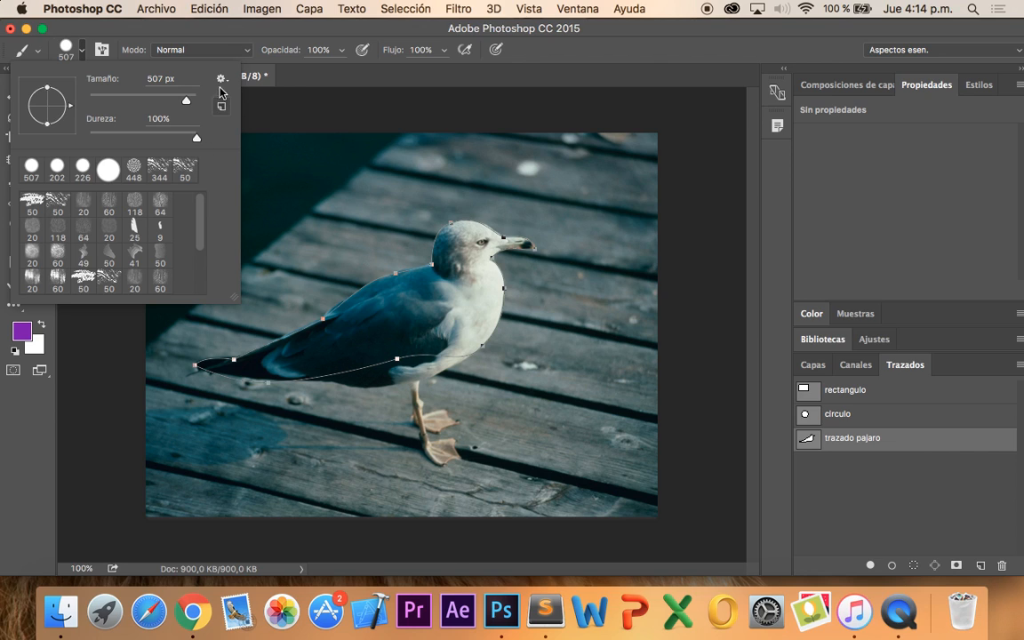
{"action": "left_click", "coordinate": [222, 79]}
{"action": "left_click", "coordinate": [267, 286]}
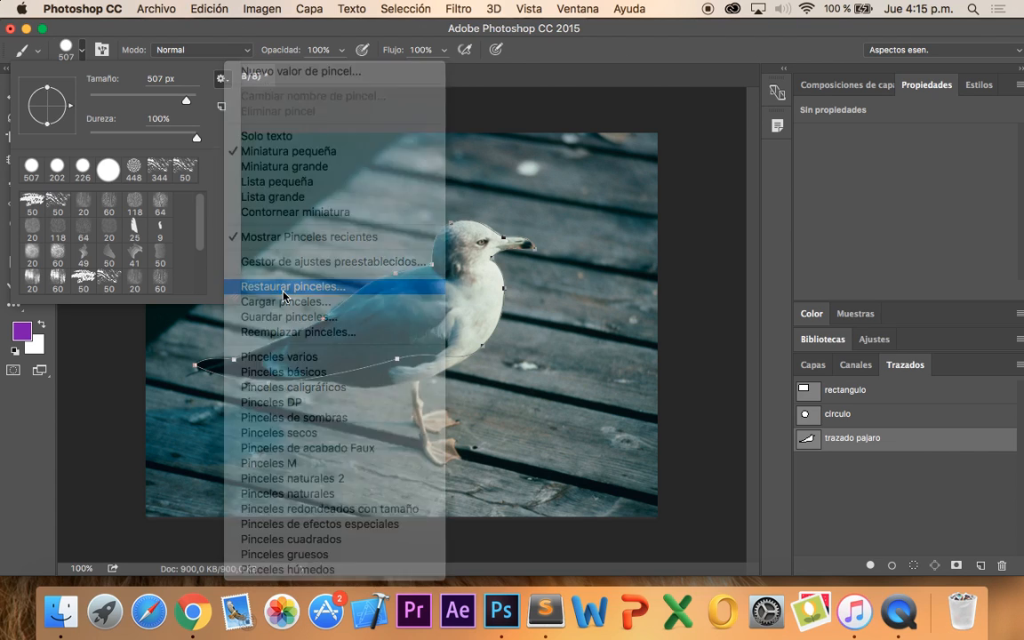
{"action": "key", "text": "Return"}
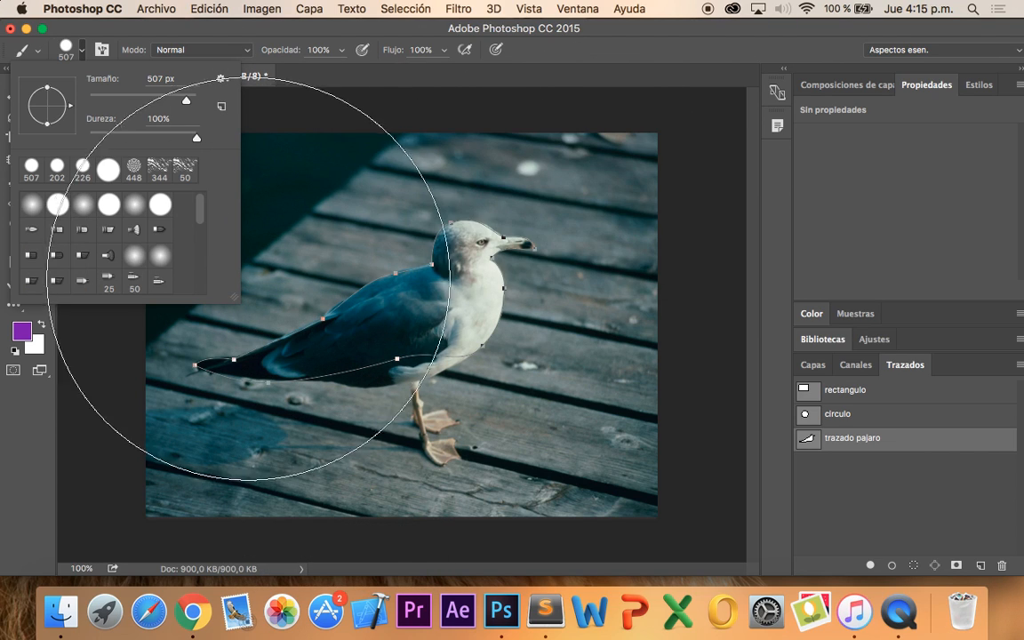
{"action": "left_click_drag", "start_coordinate": [200, 211], "coordinate": [198, 288]}
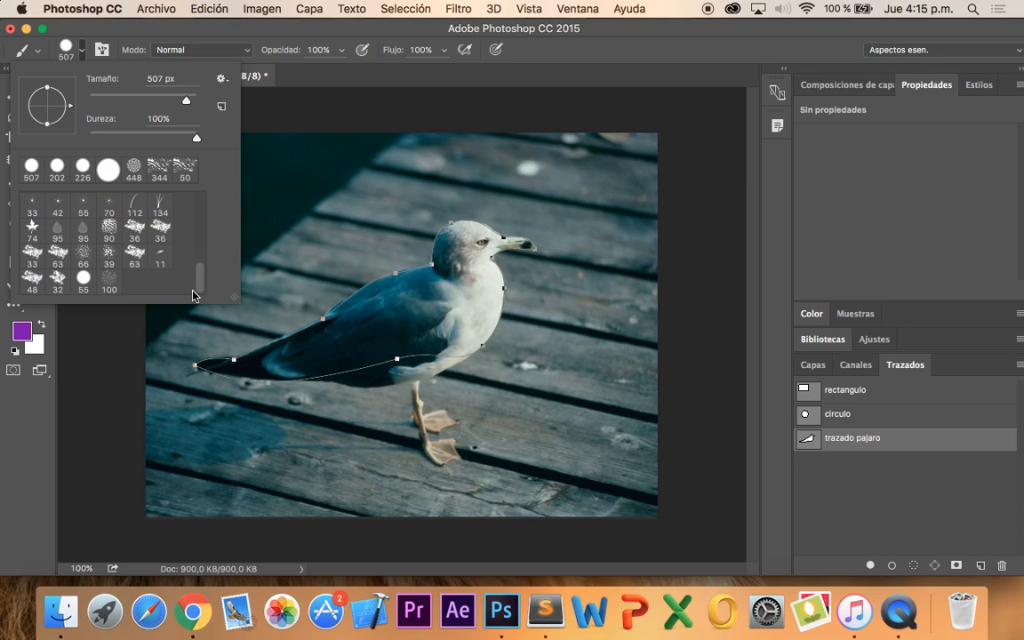
{"action": "left_click", "coordinate": [32, 228]}
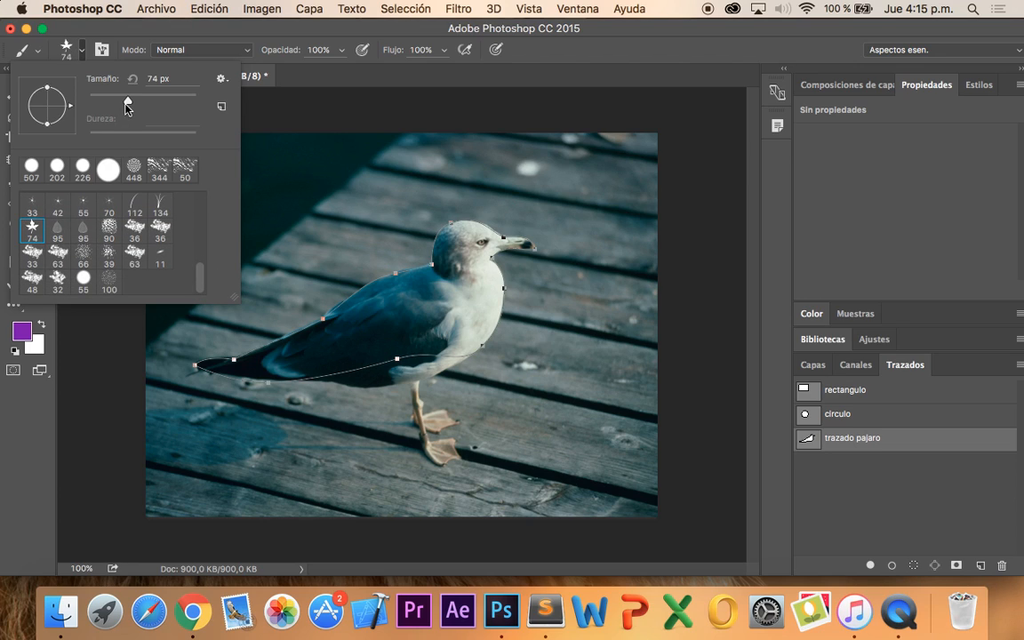
- Test the leaf brush on the dark water area, undo the stroke and reduce the brush size to 41 px
{"action": "left_click", "coordinate": [316, 149]}
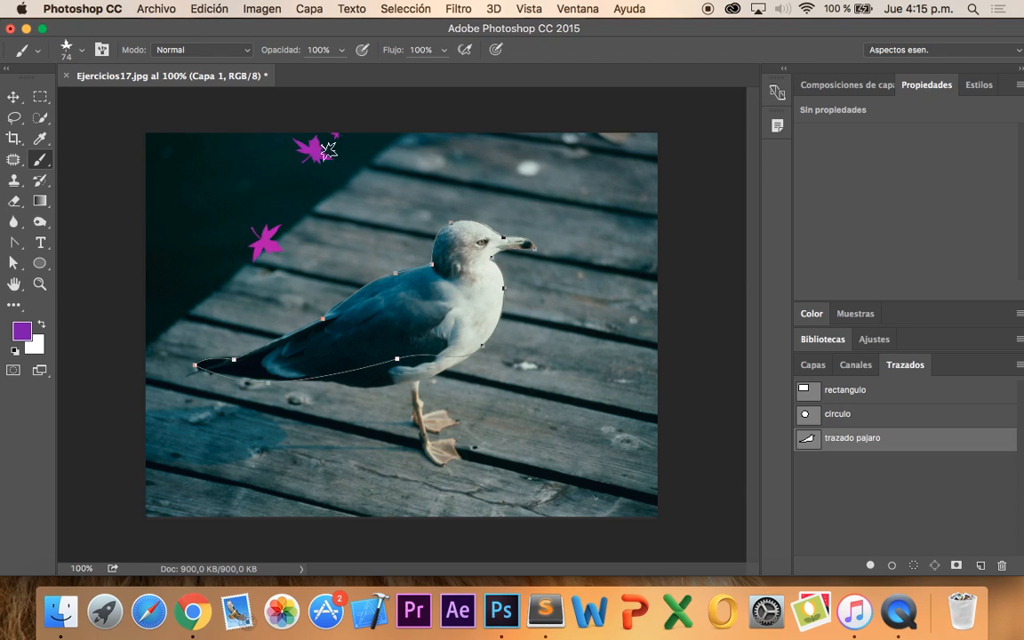
{"action": "key", "text": "super+z"}
{"action": "left_click", "coordinate": [83, 51]}
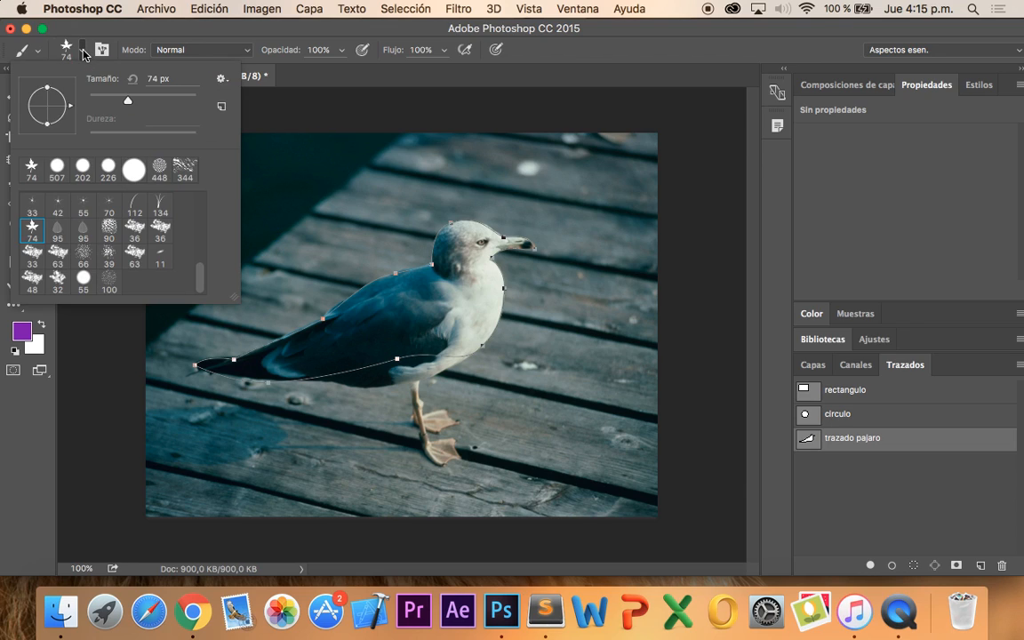
{"action": "left_click", "coordinate": [115, 102]}
{"action": "left_click", "coordinate": [312, 78]}
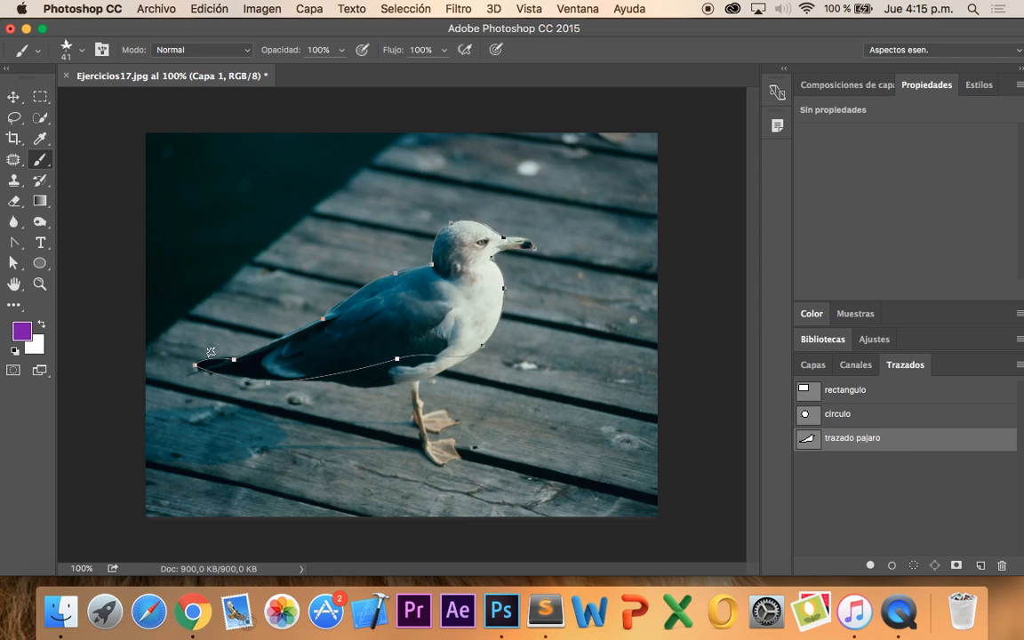
- Rename the new layer as "efecto"
{"action": "left_click", "coordinate": [812, 364]}
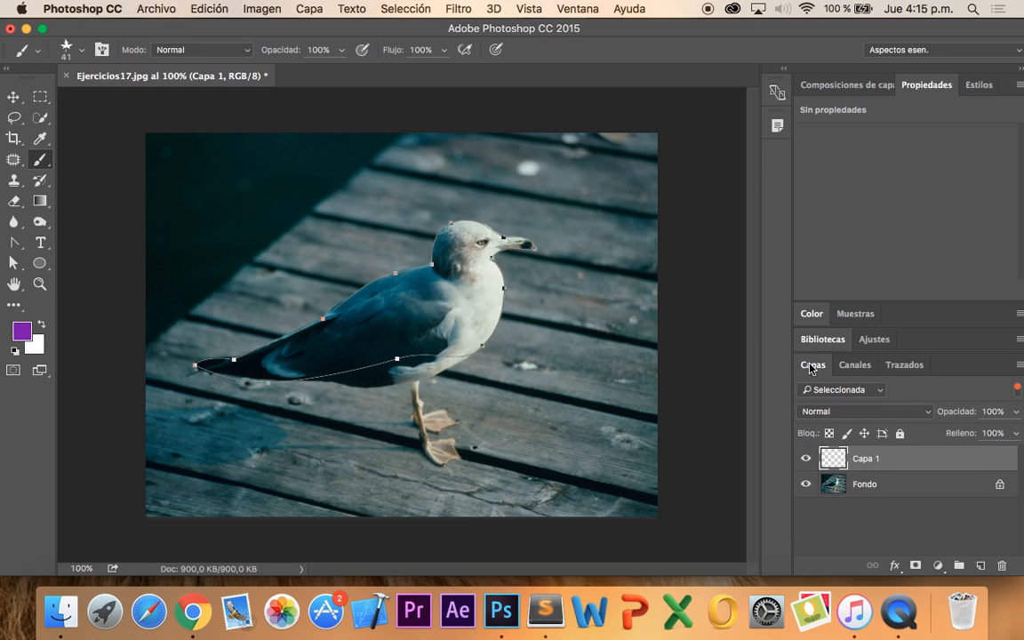
{"action": "double_click", "coordinate": [867, 460]}
{"action": "type", "text": "efecto"}
{"action": "key", "text": "Return"}
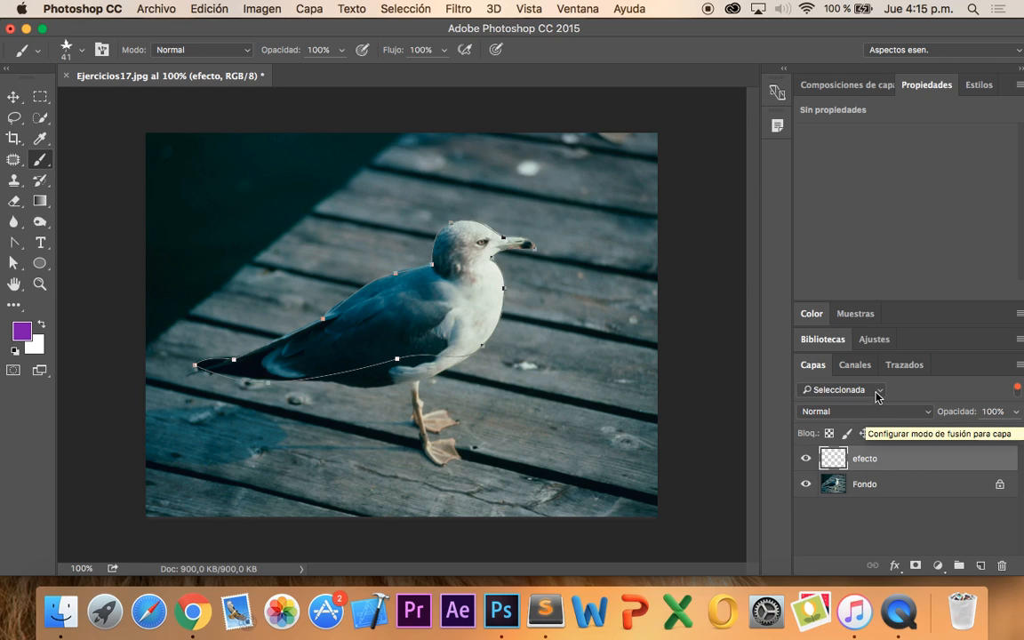
- Try stroking the trazado pajaro path with the 41 px leaf brush, and undo the stroke
{"action": "left_click", "coordinate": [900, 367]}
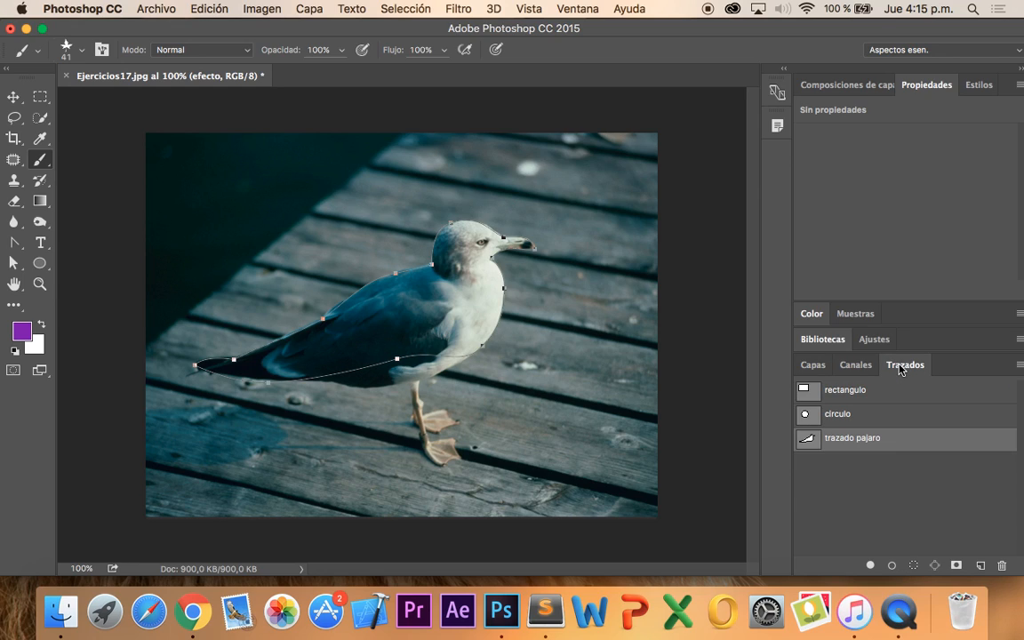
{"action": "left_click", "coordinate": [892, 565]}
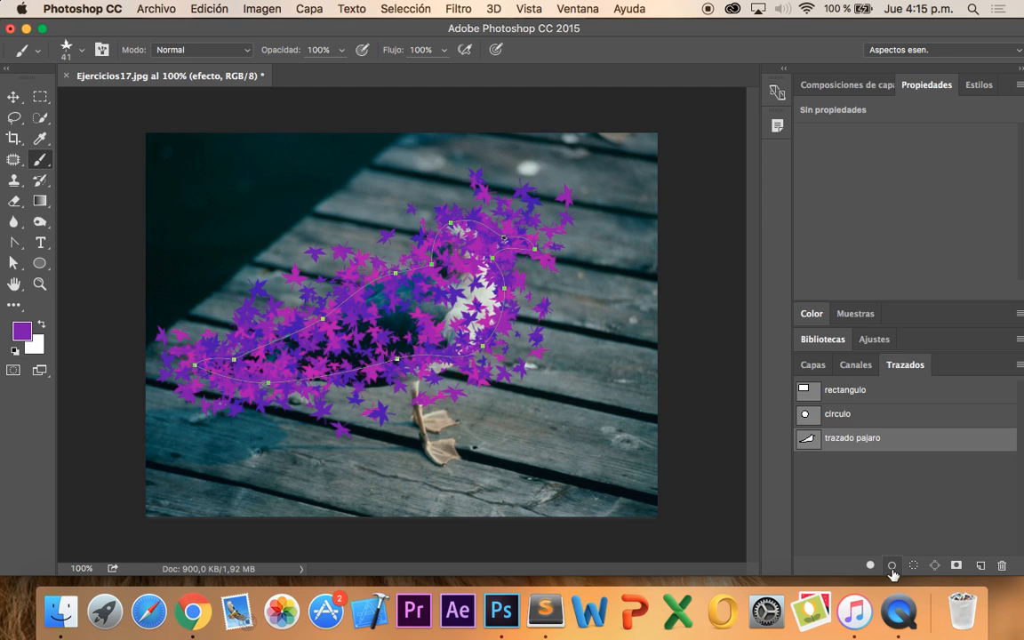
{"action": "key", "text": "super+z"}
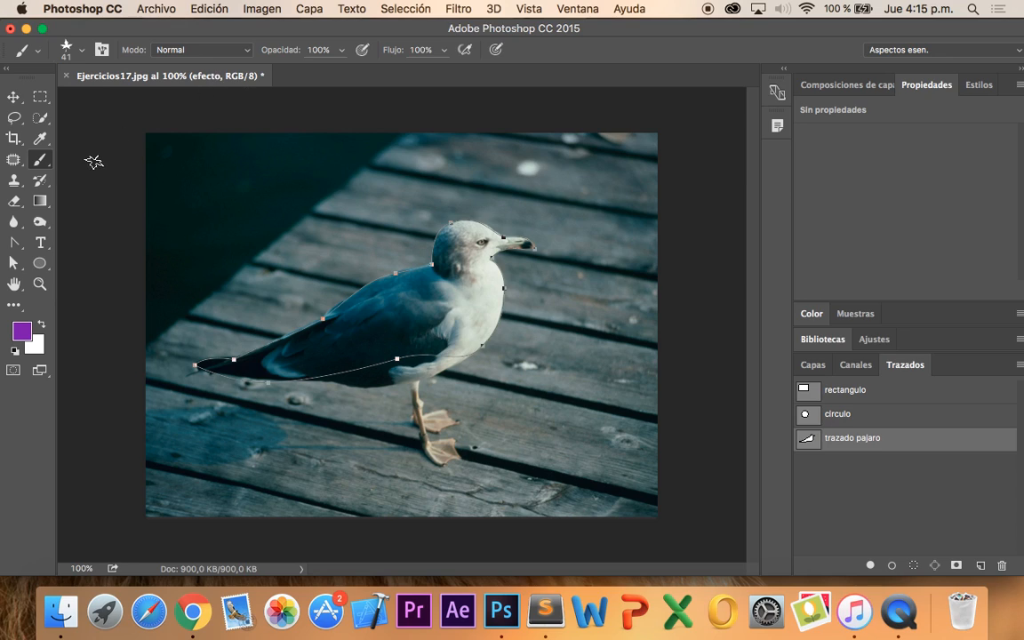
- Try stroking the trazado pajaro path with the leaf brush at 20 px, deselect the path and undo the stroke
{"action": "left_click", "coordinate": [83, 51]}
{"action": "left_click_drag", "start_coordinate": [98, 104], "coordinate": [99, 101]}
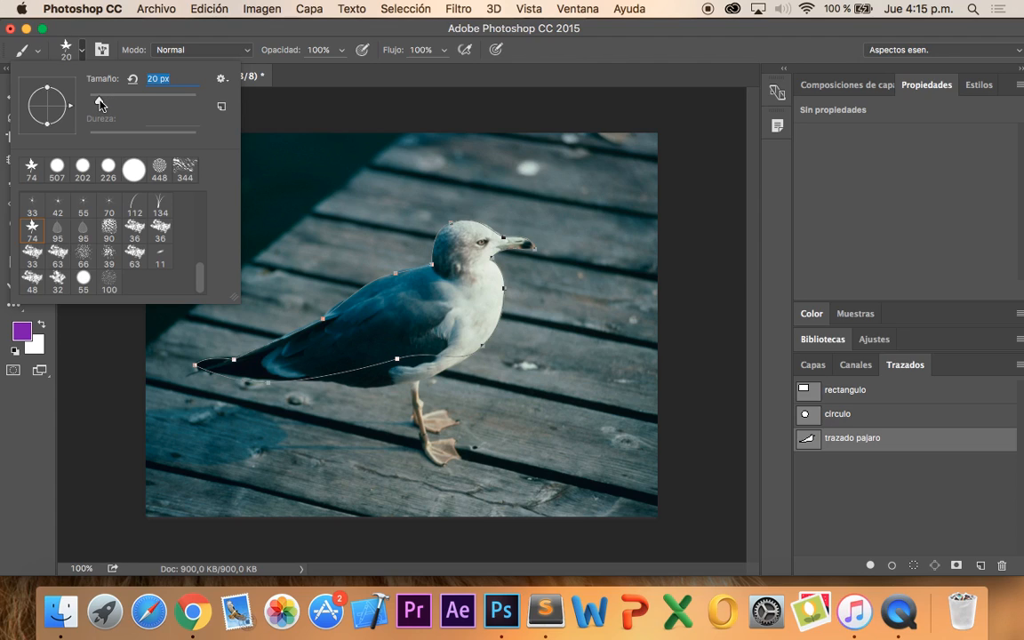
{"action": "left_click", "coordinate": [812, 450]}
{"action": "left_click", "coordinate": [892, 566]}
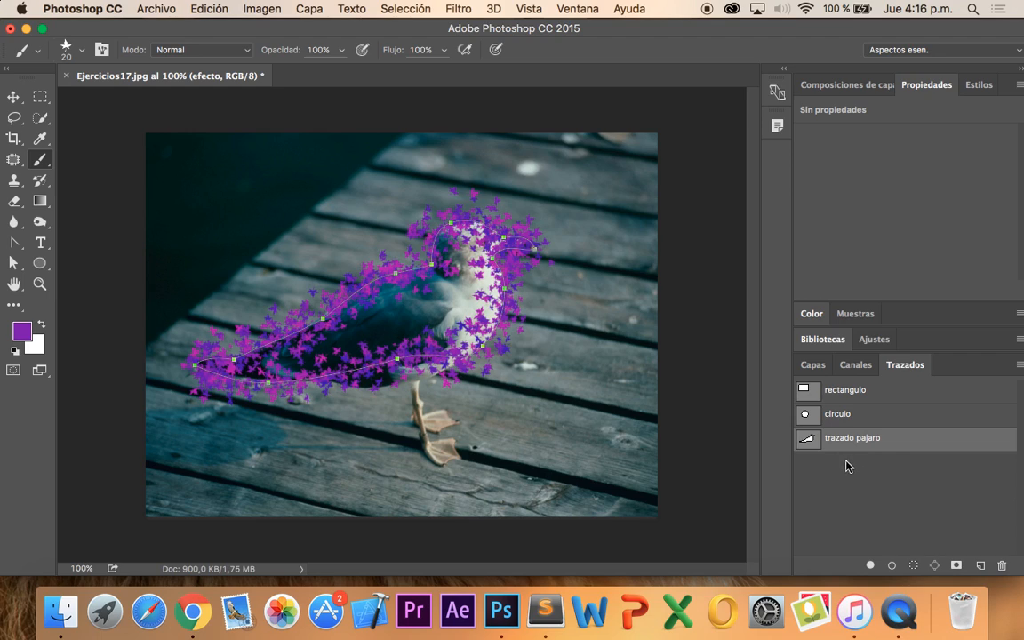
{"action": "left_click", "coordinate": [871, 487]}
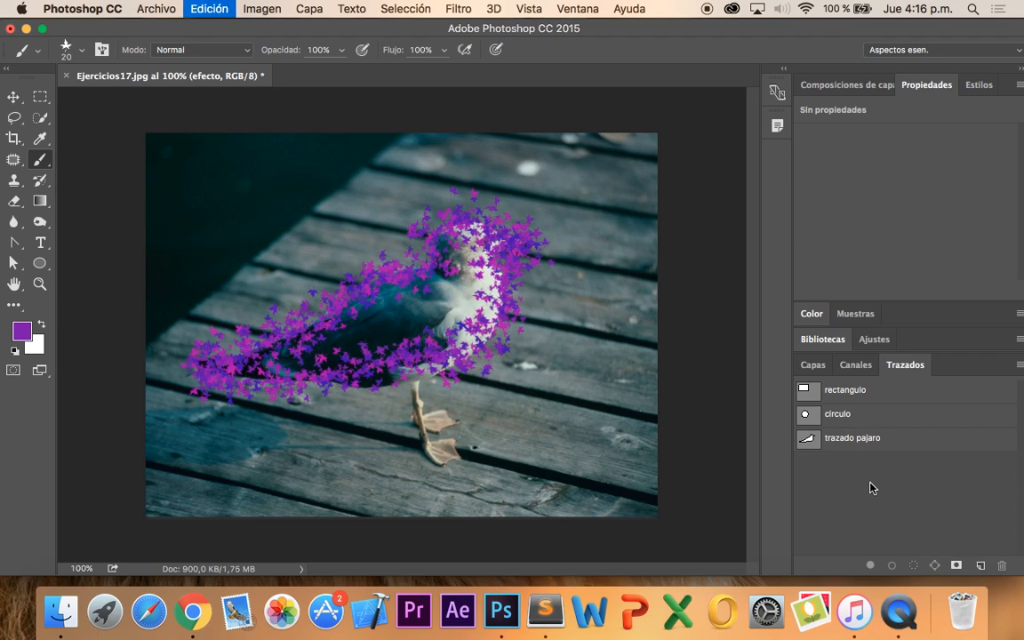
{"action": "key", "text": "super+z"}
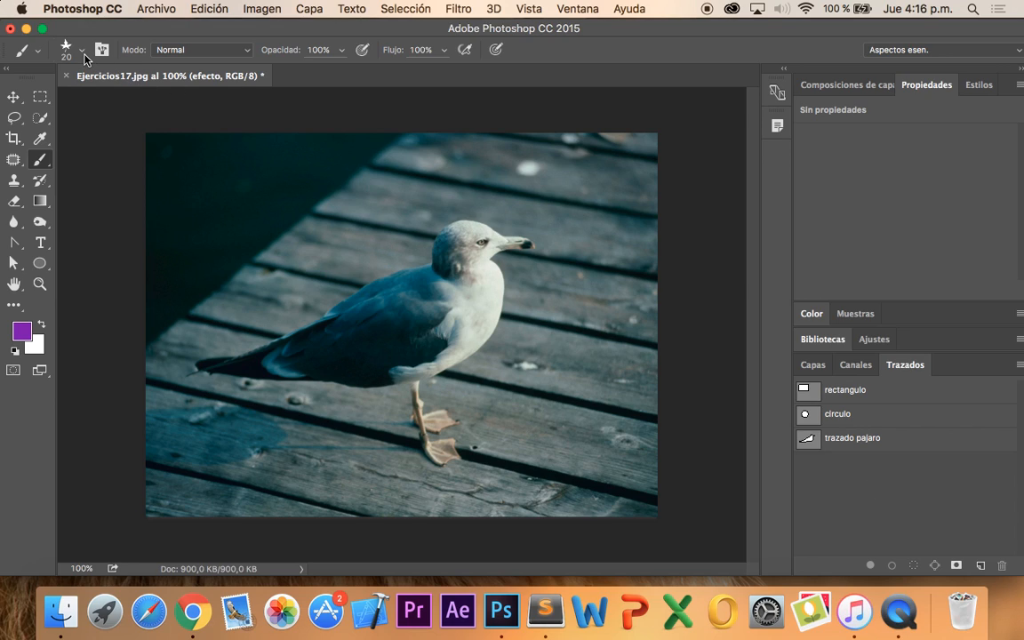
- Set the leaf brush size to 10 px and stroke the trazado pajaro path with it on the efecto layer
{"action": "left_click", "coordinate": [81, 50]}
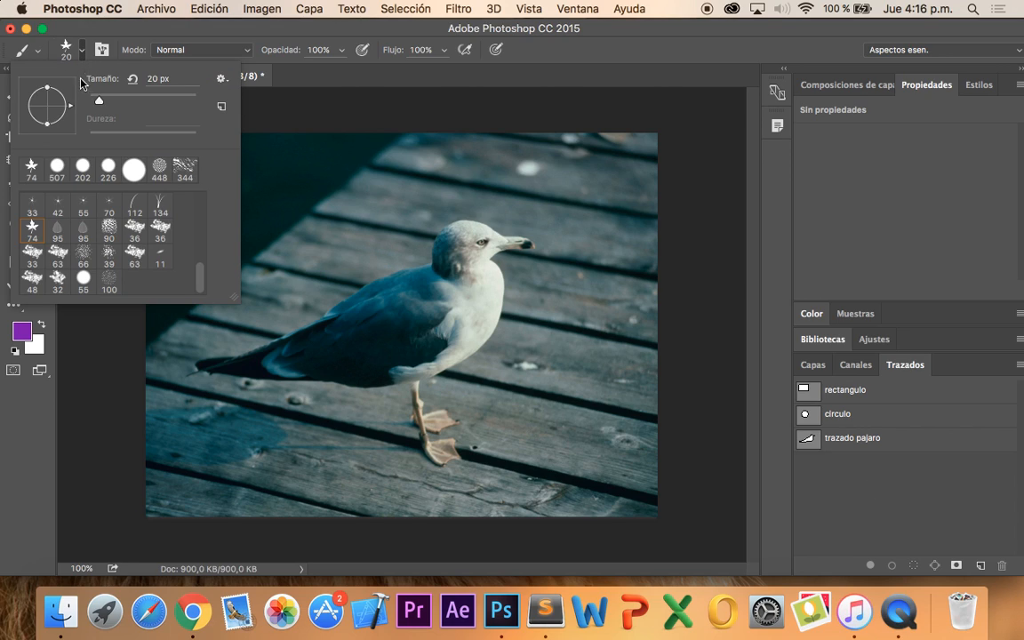
{"action": "double_click", "coordinate": [168, 80]}
{"action": "left_click", "coordinate": [169, 80]}
{"action": "triple_click", "coordinate": [168, 80]}
{"action": "type", "text": "10"}
{"action": "key", "text": "Return"}
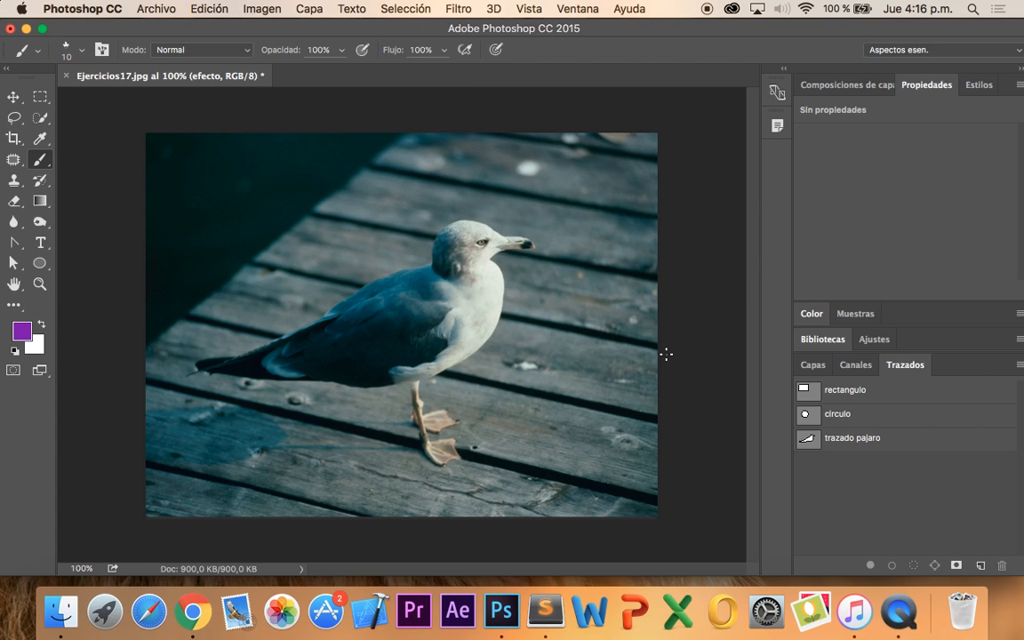
{"action": "left_click", "coordinate": [806, 438]}
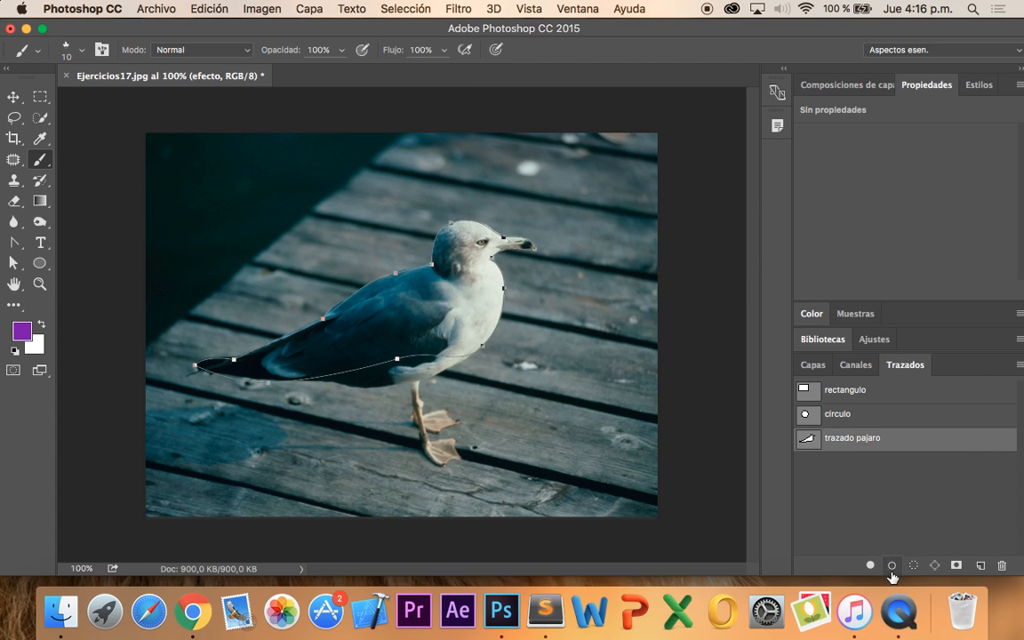
{"action": "left_click", "coordinate": [891, 568]}
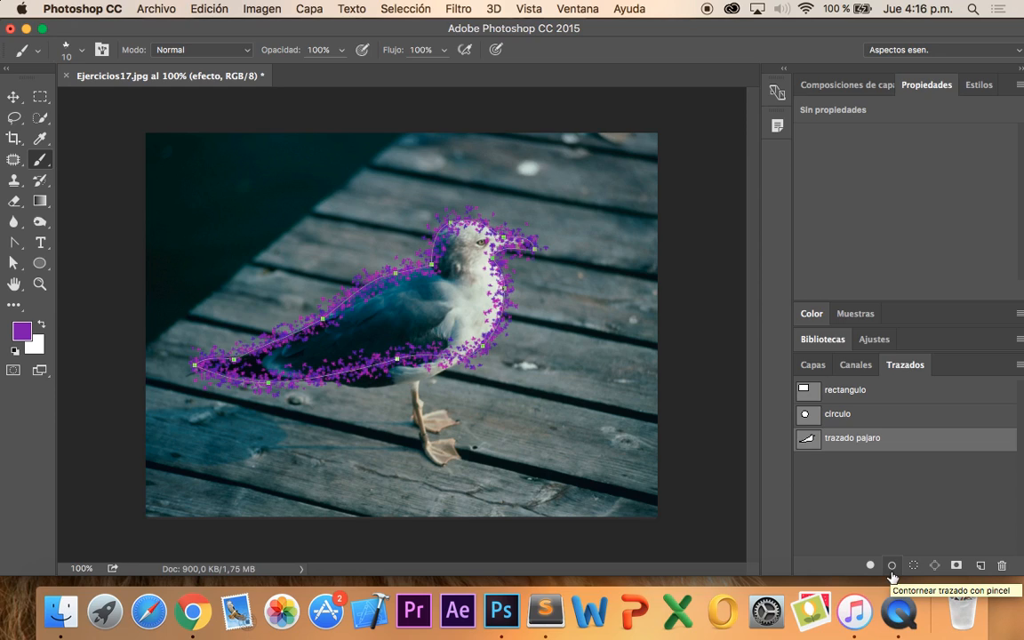
- Deselect the trazado pajaro path and hide the Fondo layer to isolate the leaf outline
{"action": "left_click", "coordinate": [811, 365]}
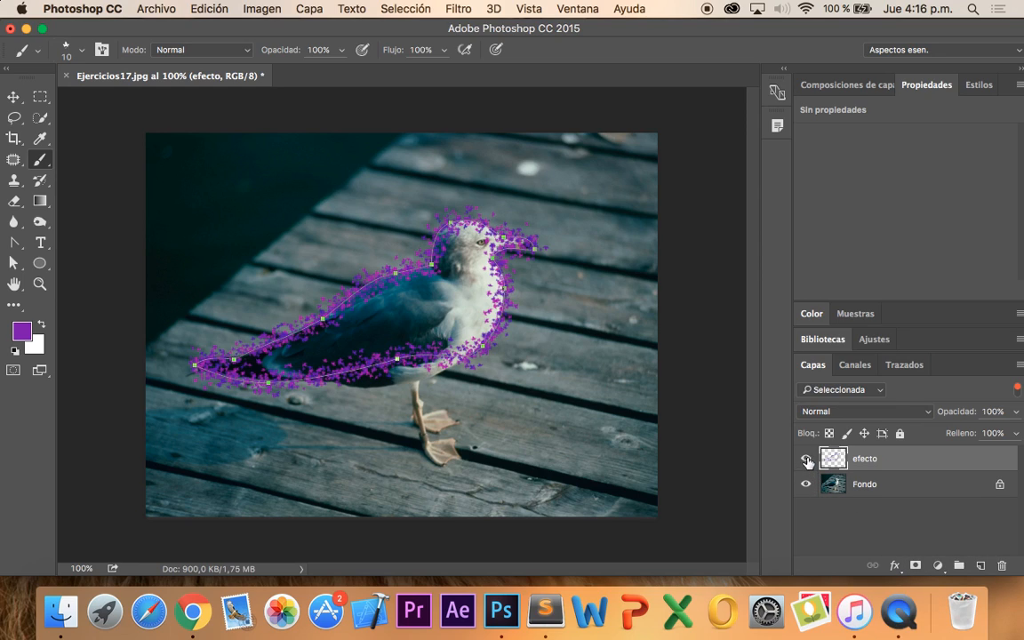
{"action": "left_click", "coordinate": [899, 368]}
{"action": "left_click", "coordinate": [889, 506]}
{"action": "left_click", "coordinate": [812, 364]}
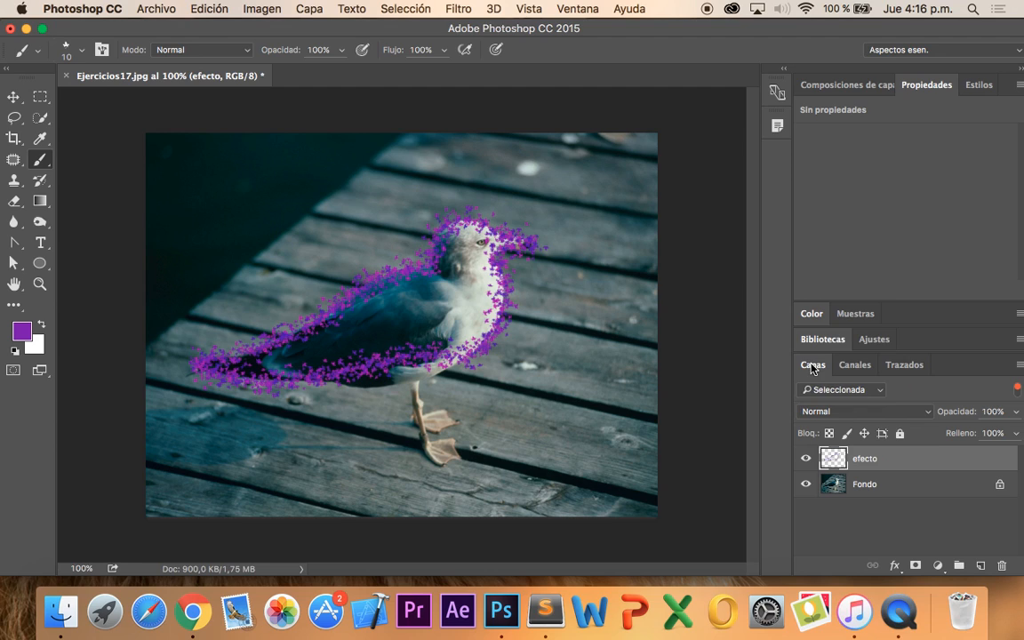
{"action": "left_click", "coordinate": [805, 484]}
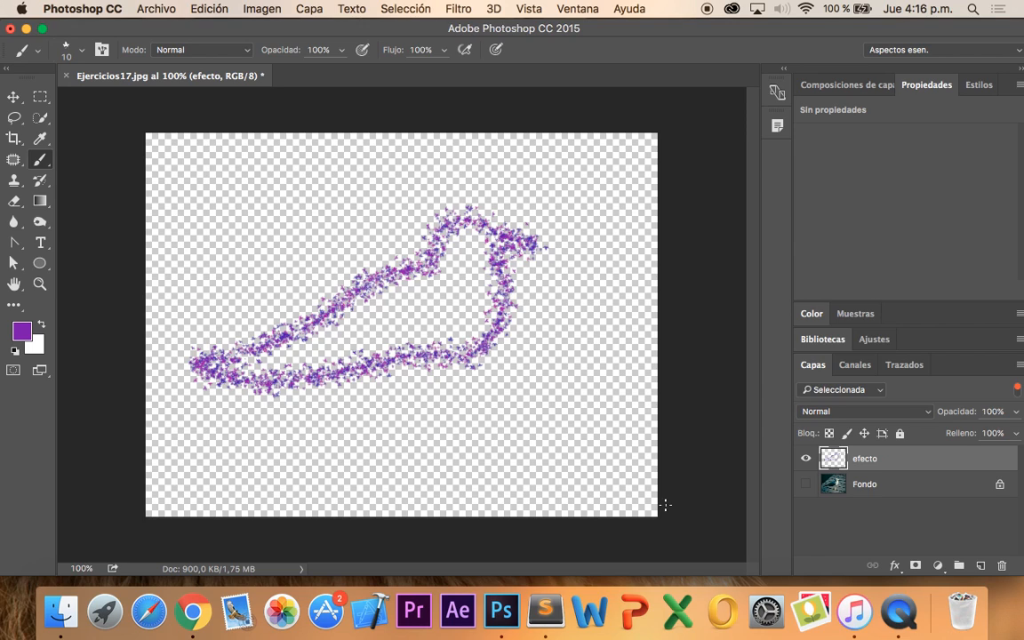
- Show the Fondo layer again and move the trazado pajaro path upward, away from the leaf outline
{"action": "left_click", "coordinate": [805, 483]}
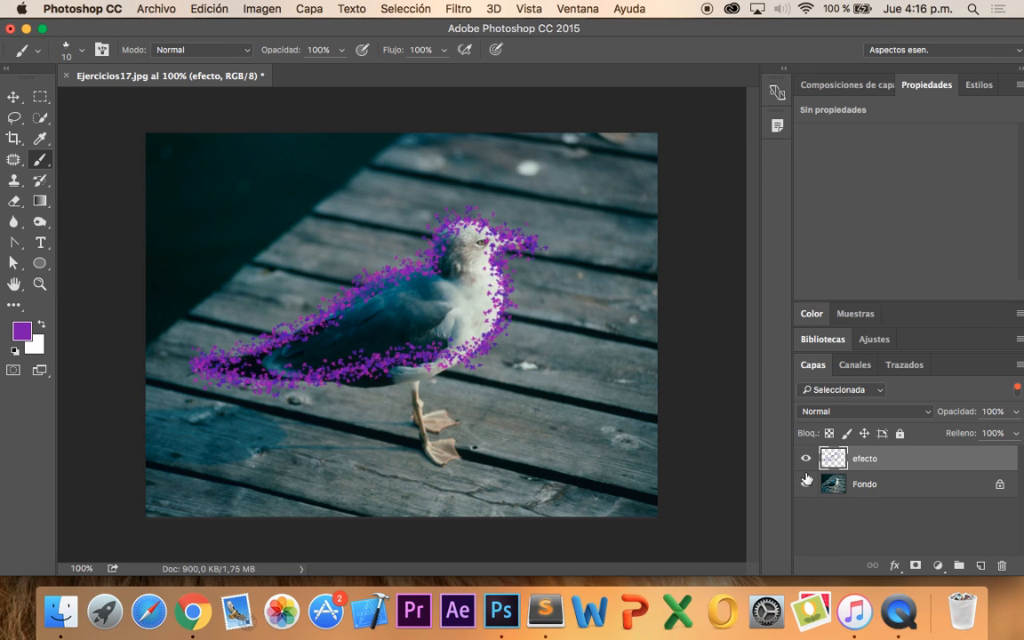
{"action": "left_click", "coordinate": [902, 366]}
{"action": "left_click", "coordinate": [871, 437]}
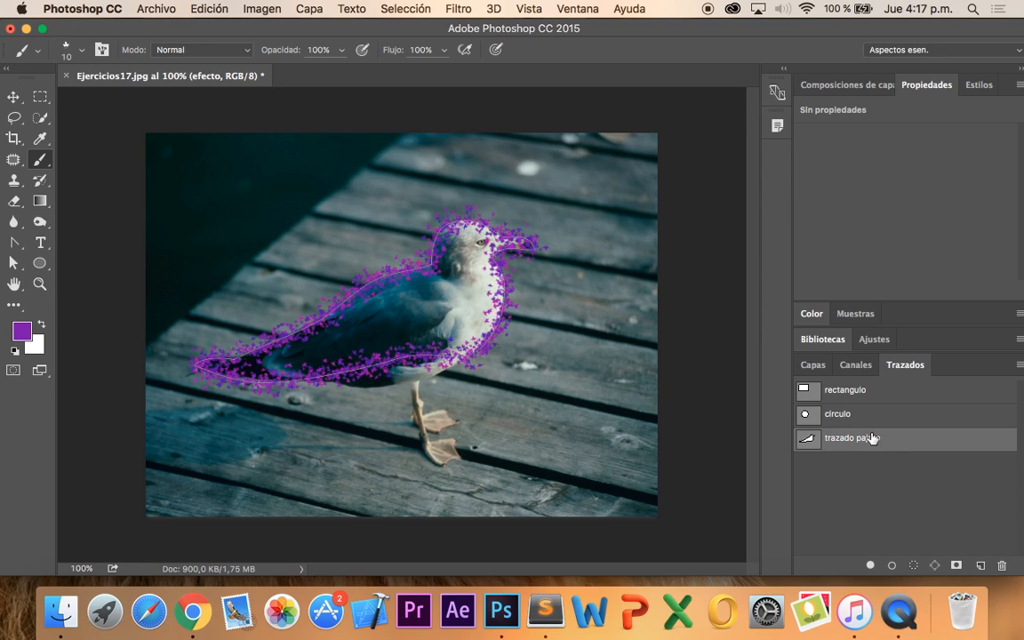
{"action": "left_click", "coordinate": [13, 96]}
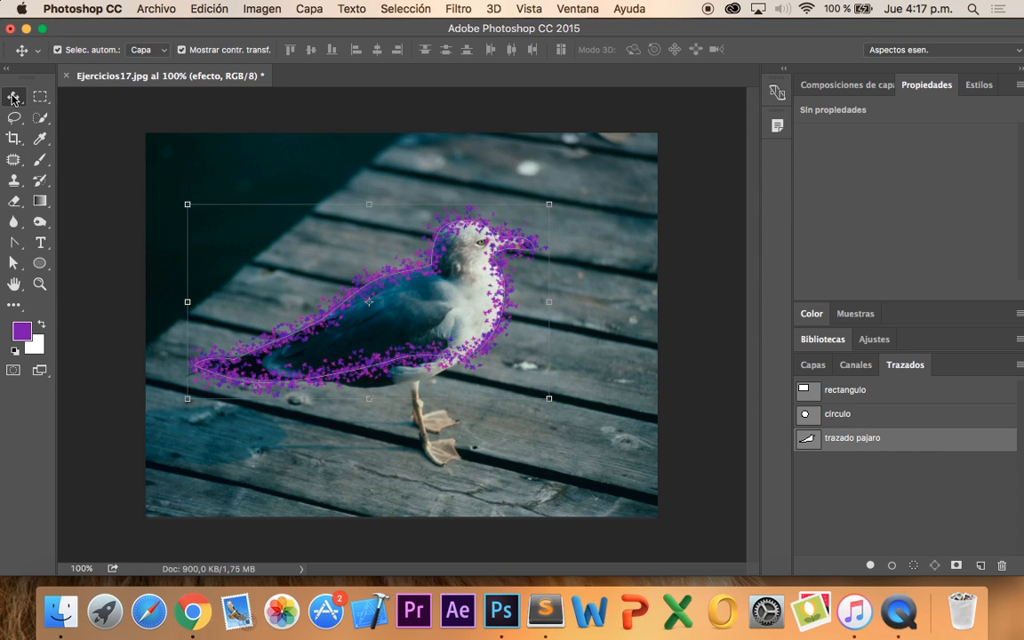
{"action": "left_click", "coordinate": [13, 263]}
{"action": "right_click", "coordinate": [11, 264]}
{"action": "left_click", "coordinate": [80, 277]}
{"action": "mouse_move", "coordinate": [291, 335]}
{"action": "left_mouse_down"}
{"action": "mouse_move", "coordinate": [295, 305]}
{"action": "mouse_move", "coordinate": [284, 291]}
{"action": "left_mouse_up"}
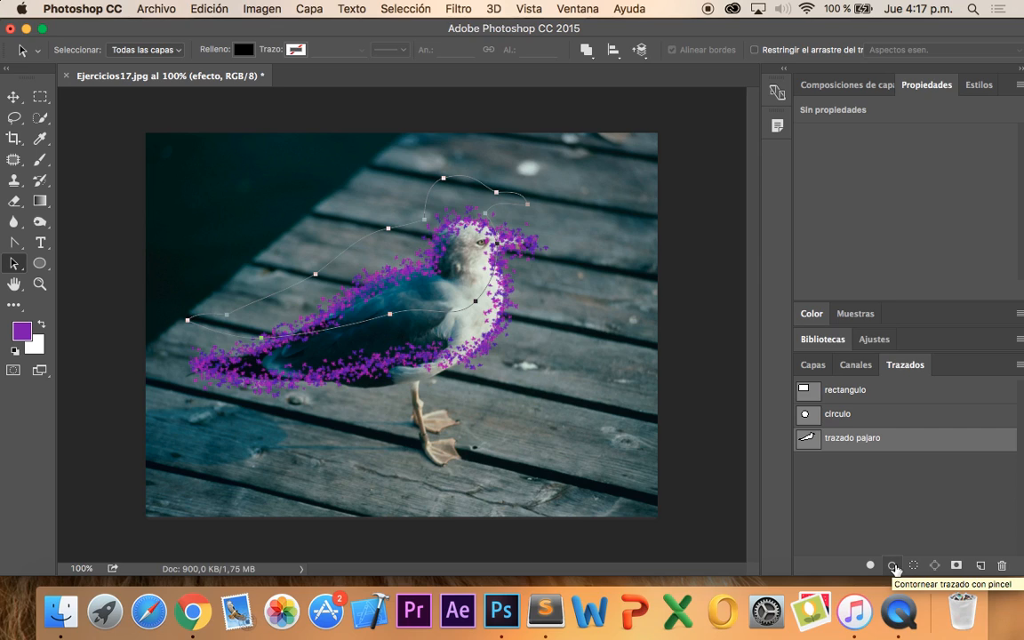
- Stroke the moved trazado pajaro path on the efecto layer with the Sobreexponer tool, leaving pressure simulation off
{"action": "left_click", "coordinate": [893, 565], "text": "alt"}
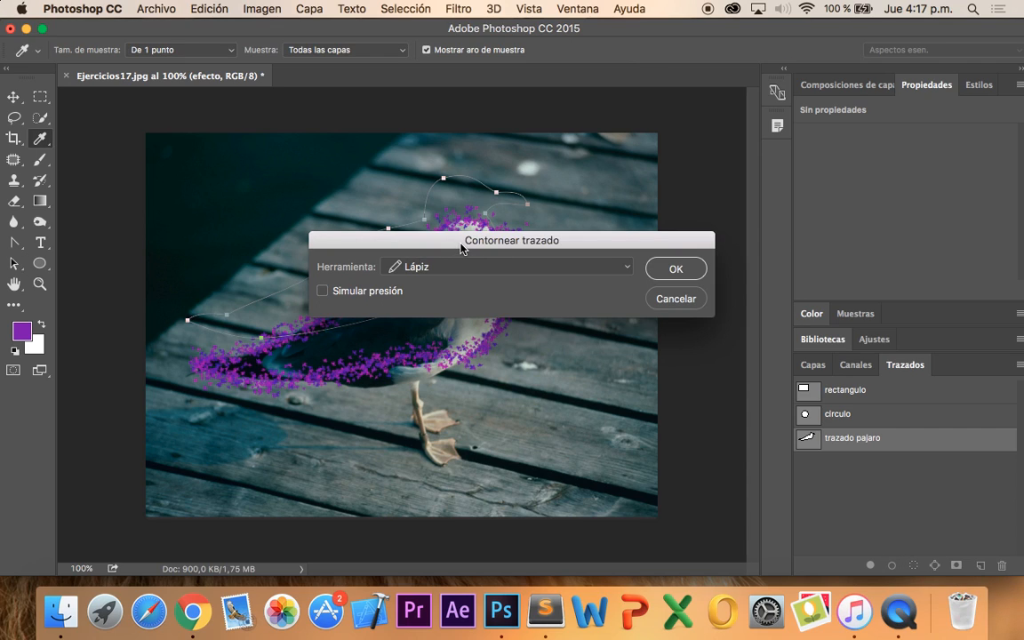
{"action": "left_click_drag", "start_coordinate": [464, 250], "coordinate": [423, 219]}
{"action": "left_click", "coordinate": [414, 236]}
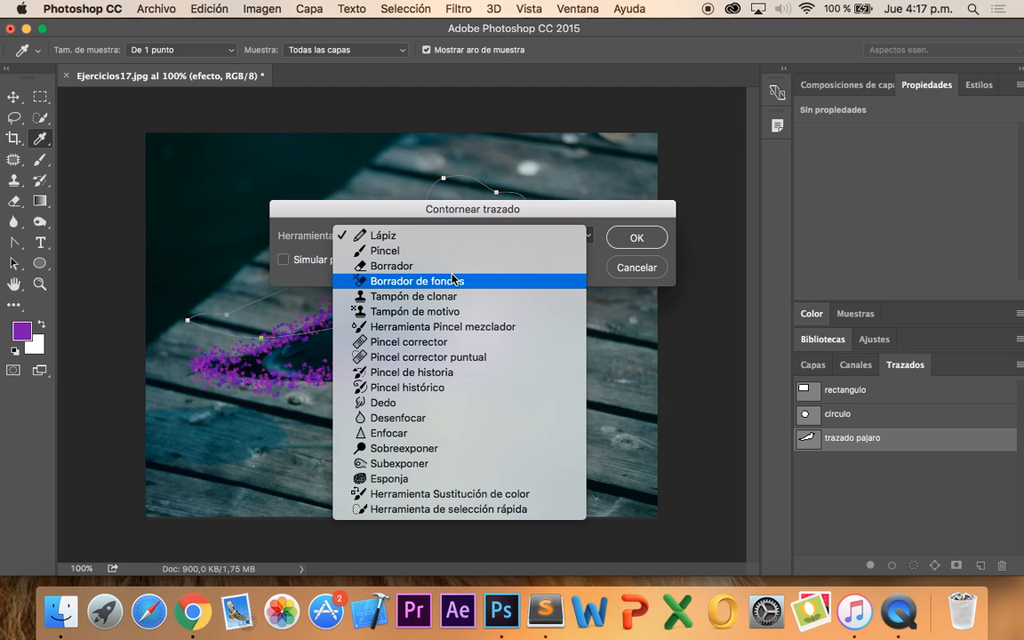
{"action": "left_click", "coordinate": [439, 452]}
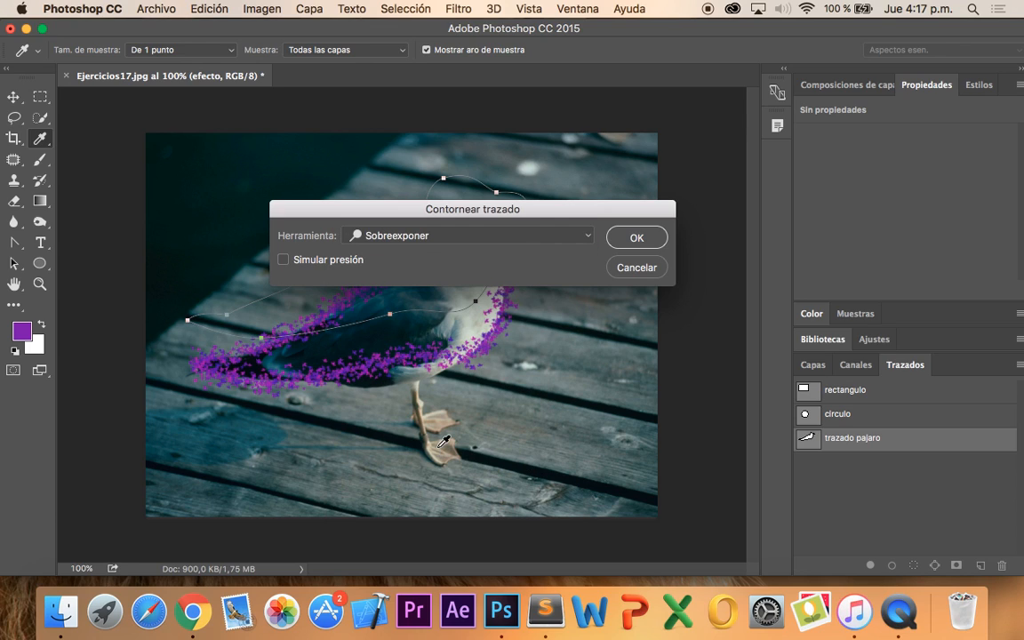
{"action": "left_click", "coordinate": [646, 240]}
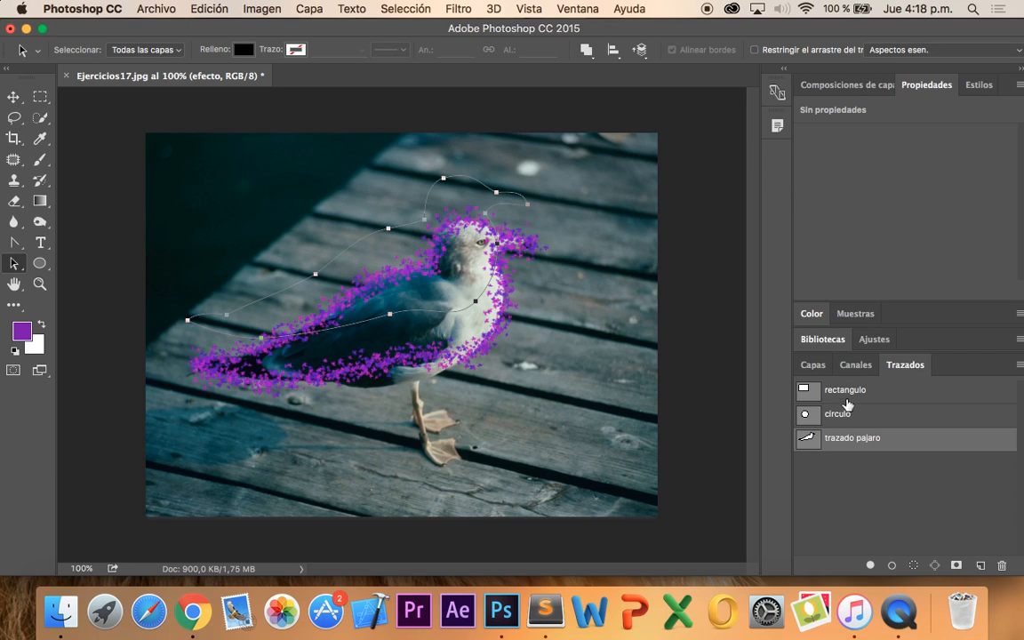
- Make Fondo the active layer and stroke the trazado pajaro path on it with the Sobreexponer tool
{"action": "left_click", "coordinate": [812, 364]}
{"action": "left_click", "coordinate": [867, 485]}
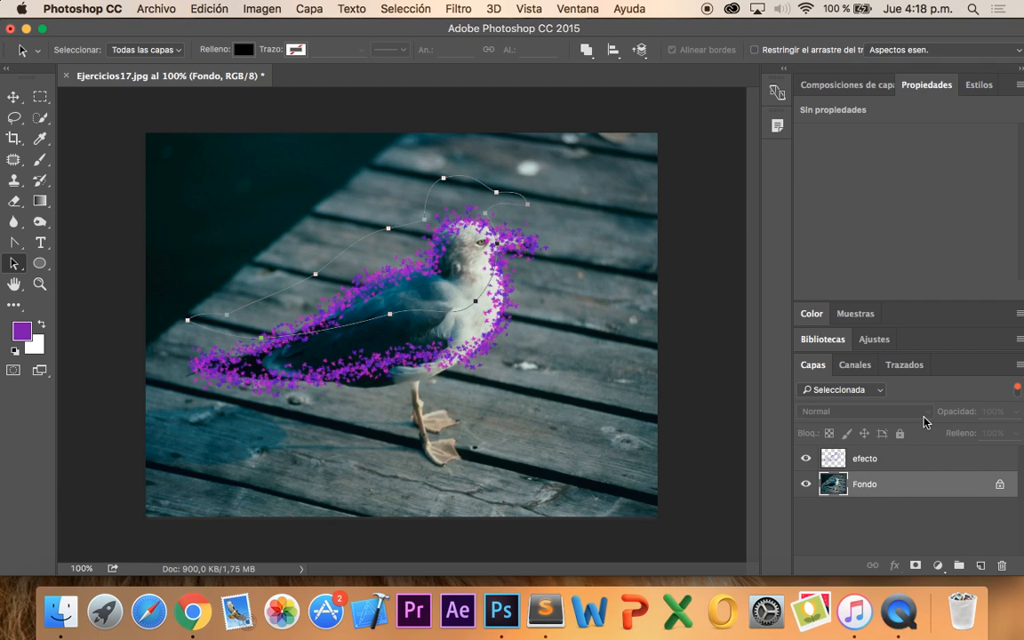
{"action": "left_click", "coordinate": [903, 365]}
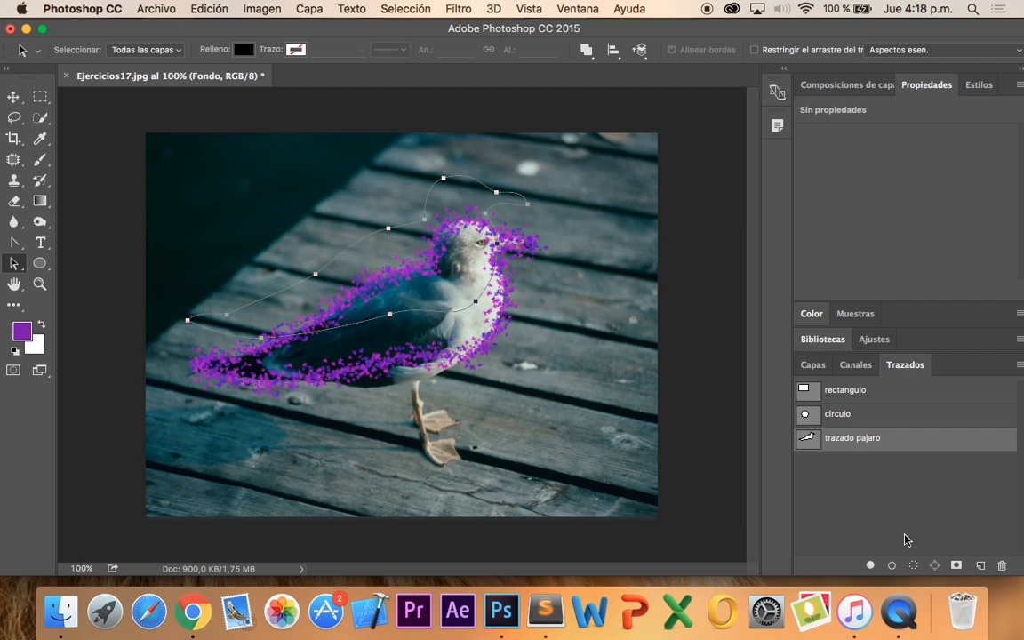
{"action": "left_click", "coordinate": [891, 565], "text": "alt"}
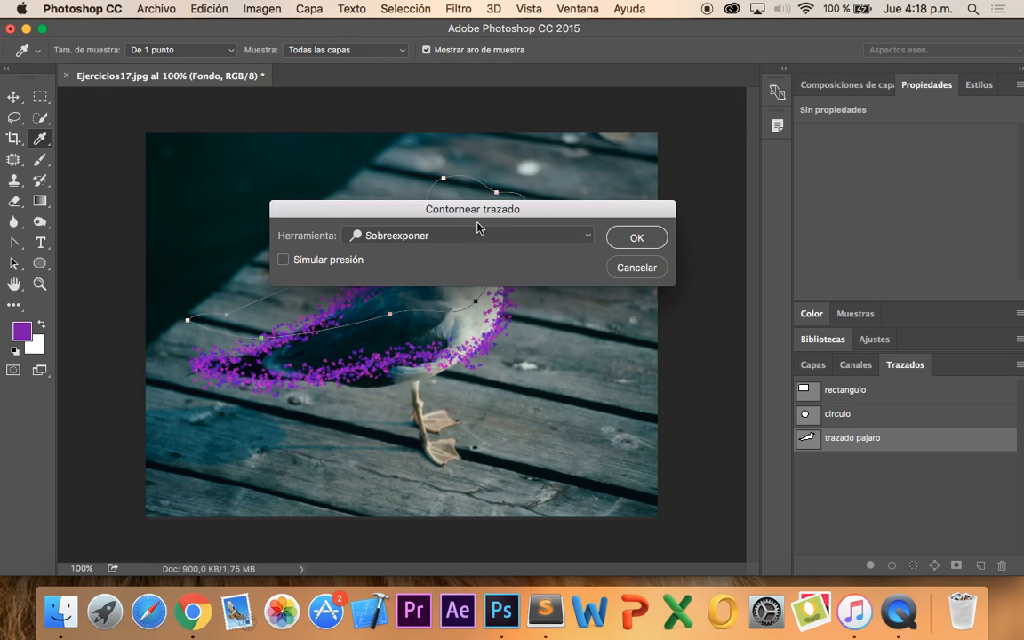
{"action": "left_click", "coordinate": [637, 238]}
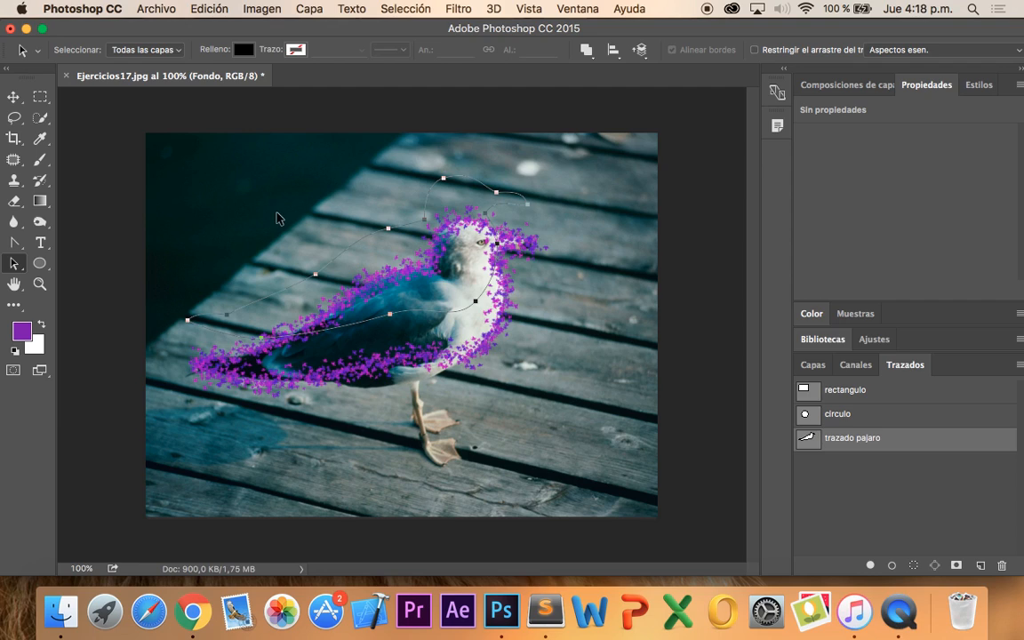
- Switch to the Sobreexponer tool and set its brush to 23 px with 51% hardness
{"action": "left_click", "coordinate": [40, 226]}
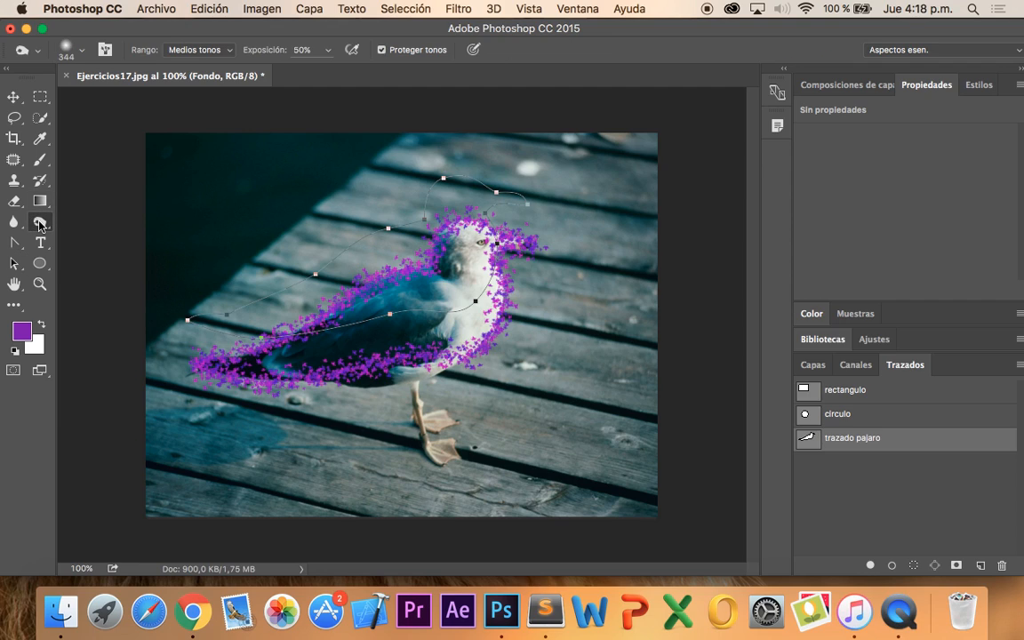
{"action": "left_click", "coordinate": [116, 219]}
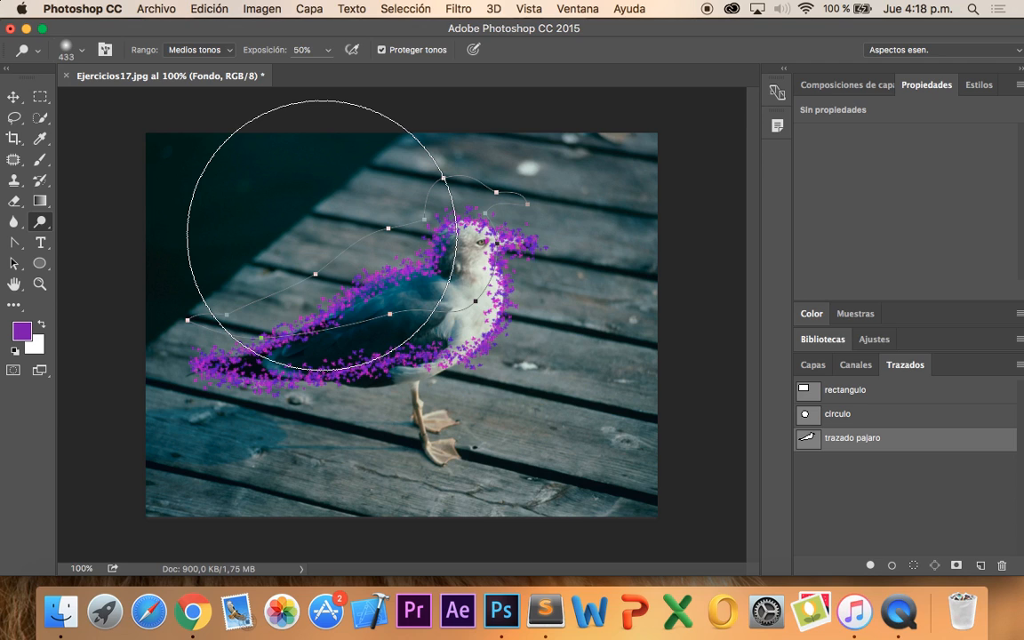
{"action": "left_click_drag", "start_coordinate": [311, 214], "coordinate": [252, 222]}
{"action": "scroll", "coordinate": [252, 222], "scroll_direction": "up", "scroll_amount": 10}
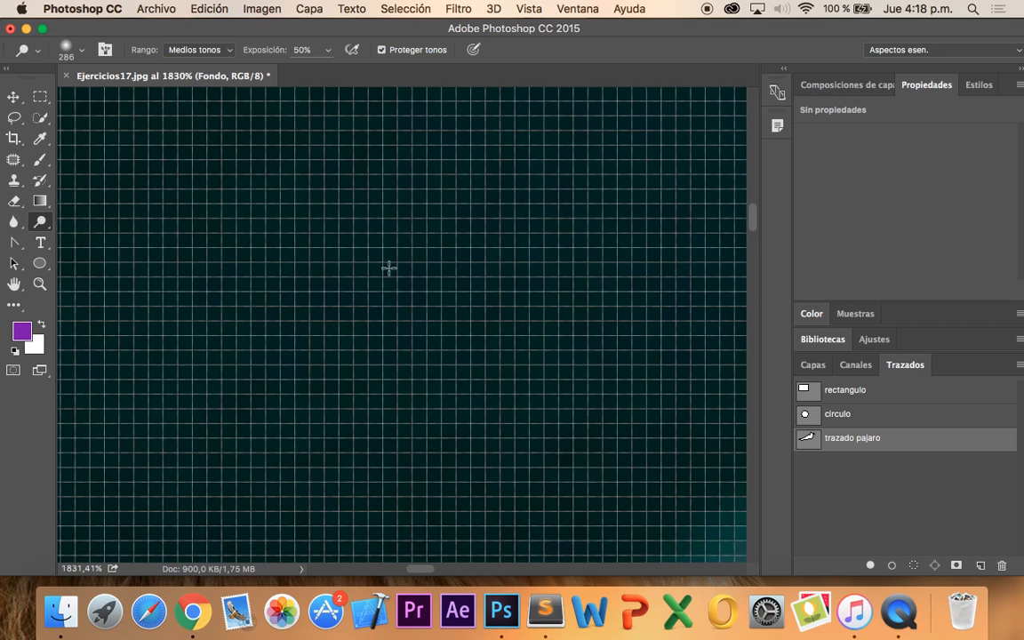
{"action": "key", "text": "super+1"}
{"action": "left_click_drag", "start_coordinate": [429, 277], "coordinate": [292, 283]}
{"action": "right_click", "coordinate": [292, 205]}
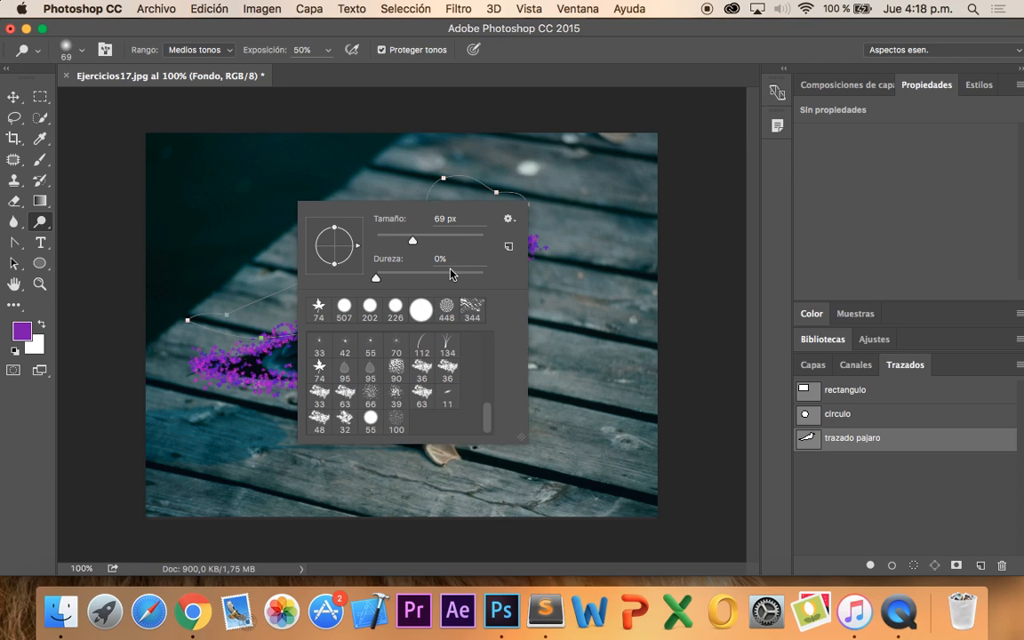
{"action": "left_click_drag", "start_coordinate": [412, 240], "coordinate": [395, 246]}
{"action": "left_click_drag", "start_coordinate": [376, 277], "coordinate": [431, 278]}
{"action": "left_click", "coordinate": [395, 243]}
{"action": "left_click_drag", "start_coordinate": [395, 242], "coordinate": [388, 242]}
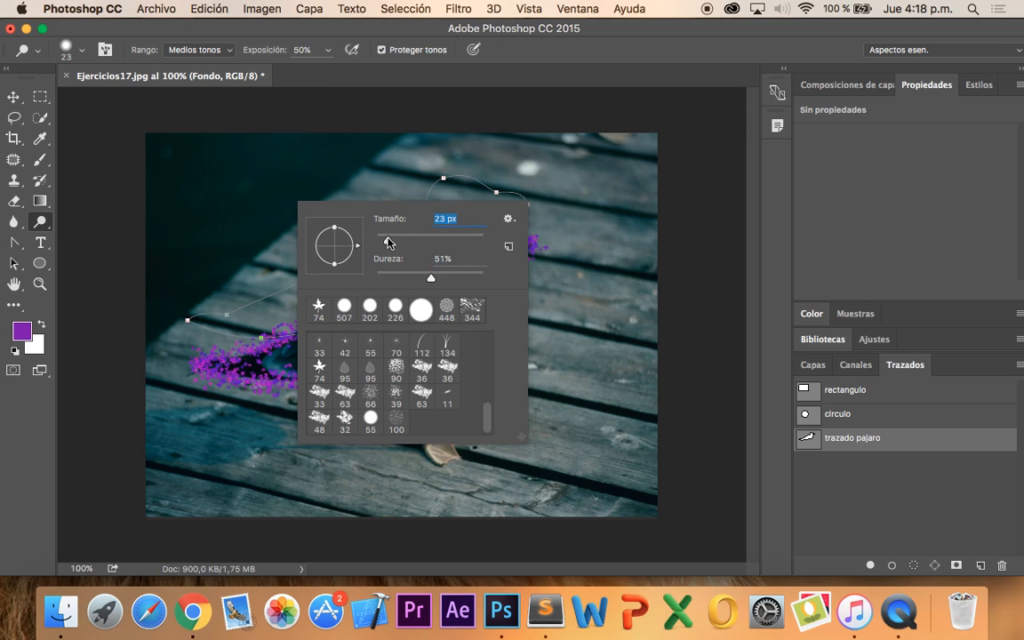
- Stroke the trazado pajaro path on the Fondo layer with the 23 px Sobreexponer brush and deselect the path
{"action": "left_click", "coordinate": [948, 533]}
{"action": "left_click", "coordinate": [812, 364]}
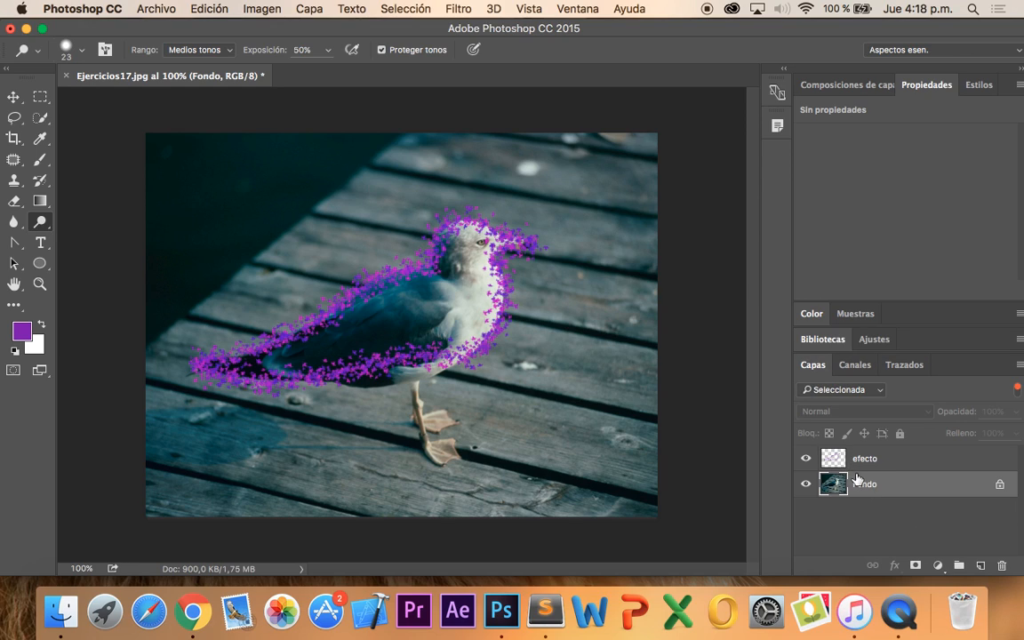
{"action": "left_click", "coordinate": [906, 365]}
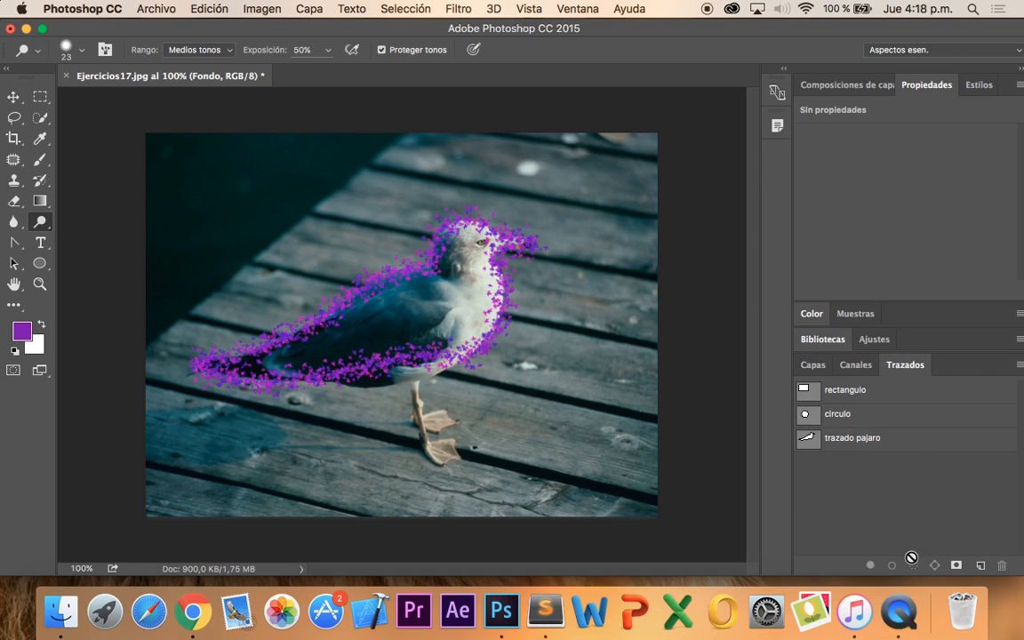
{"action": "left_click", "coordinate": [874, 440]}
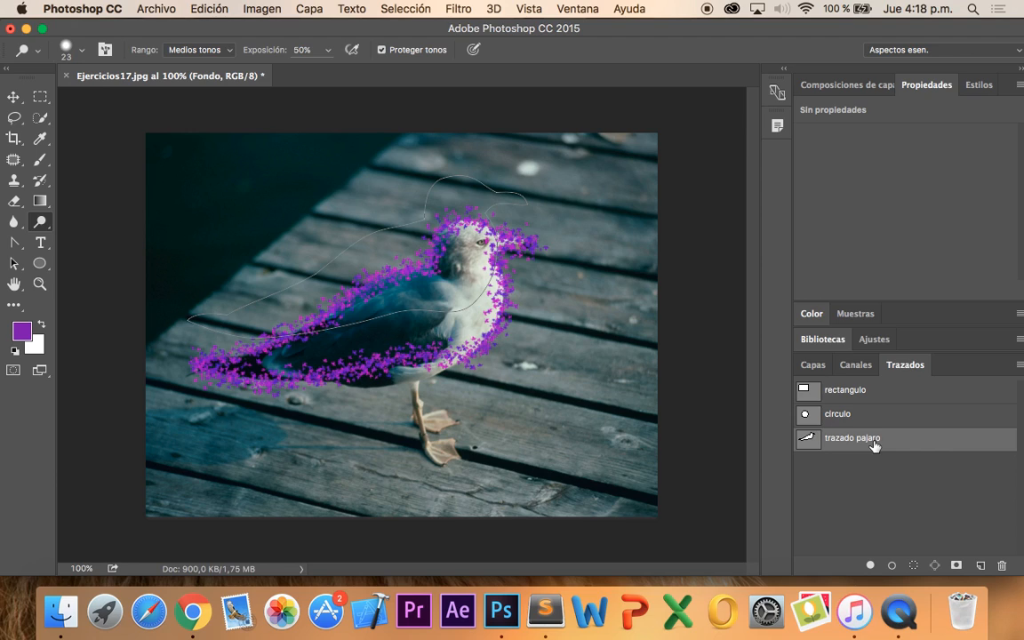
{"action": "left_click", "coordinate": [892, 566], "text": "alt"}
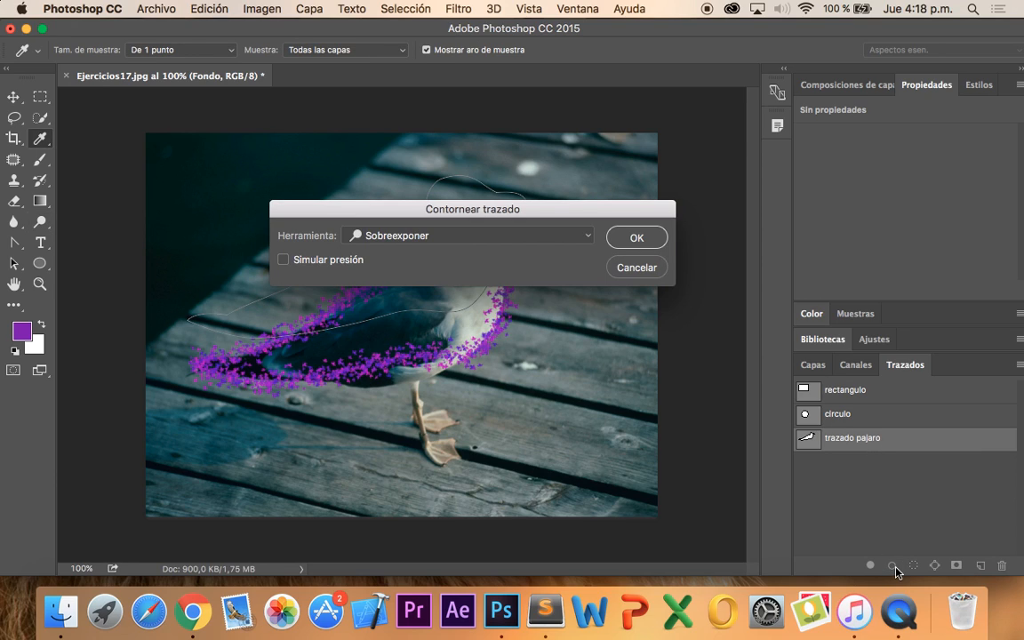
{"action": "left_click", "coordinate": [637, 239]}
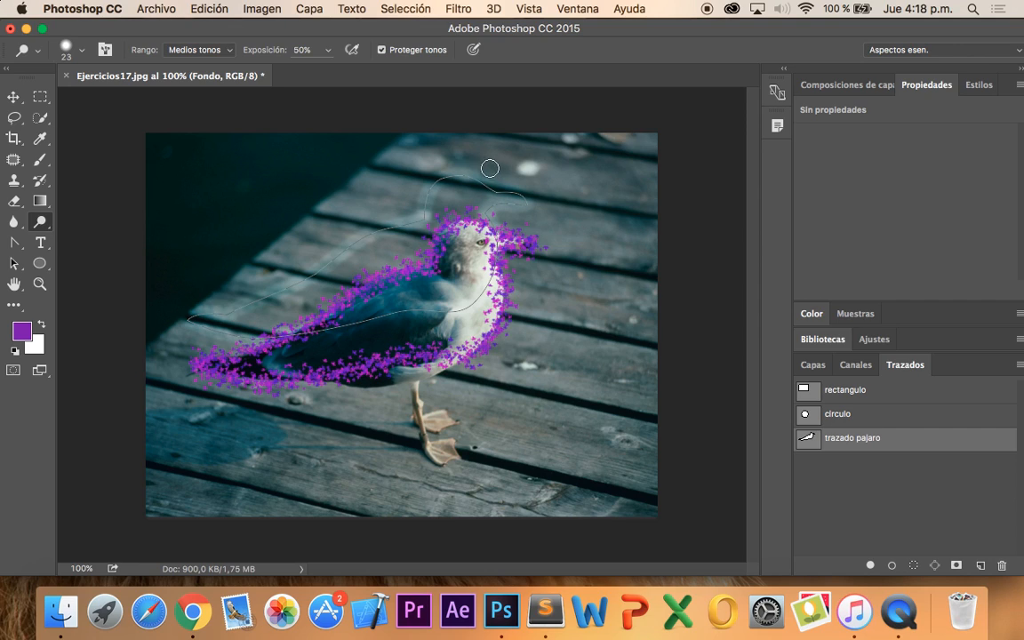
{"action": "left_click", "coordinate": [876, 490]}
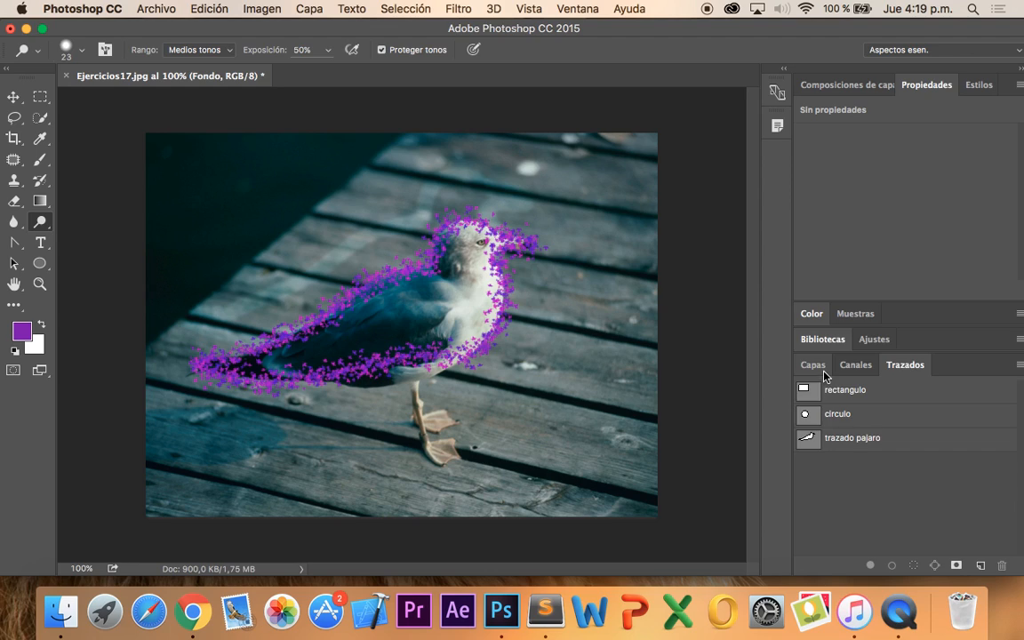
- Add a new empty layer above efecto and select the saved circulo path
{"action": "left_click", "coordinate": [822, 371]}
{"action": "left_click", "coordinate": [889, 458]}
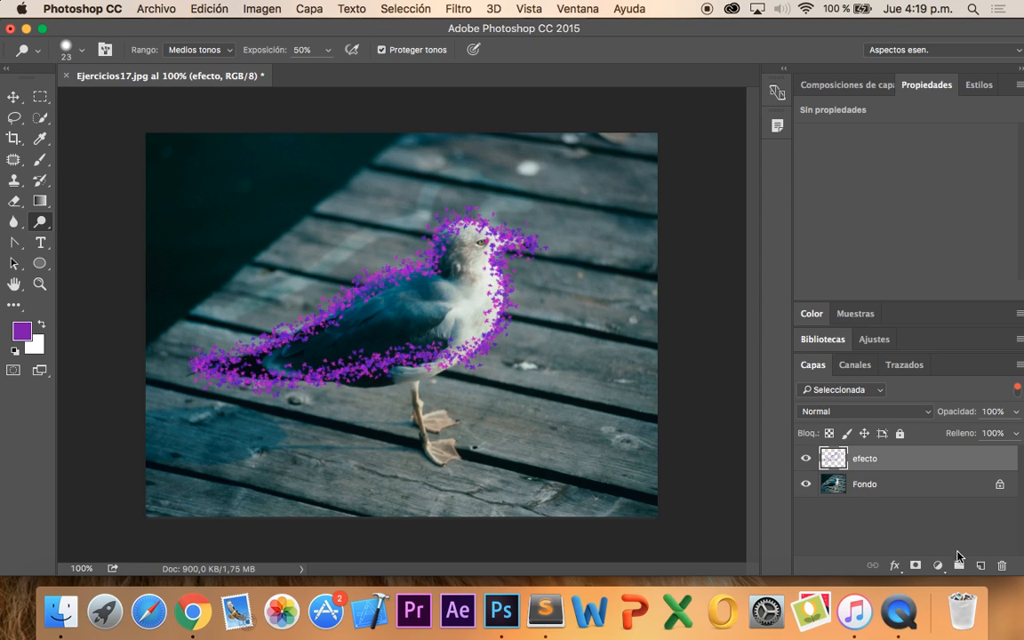
{"action": "left_click", "coordinate": [980, 565]}
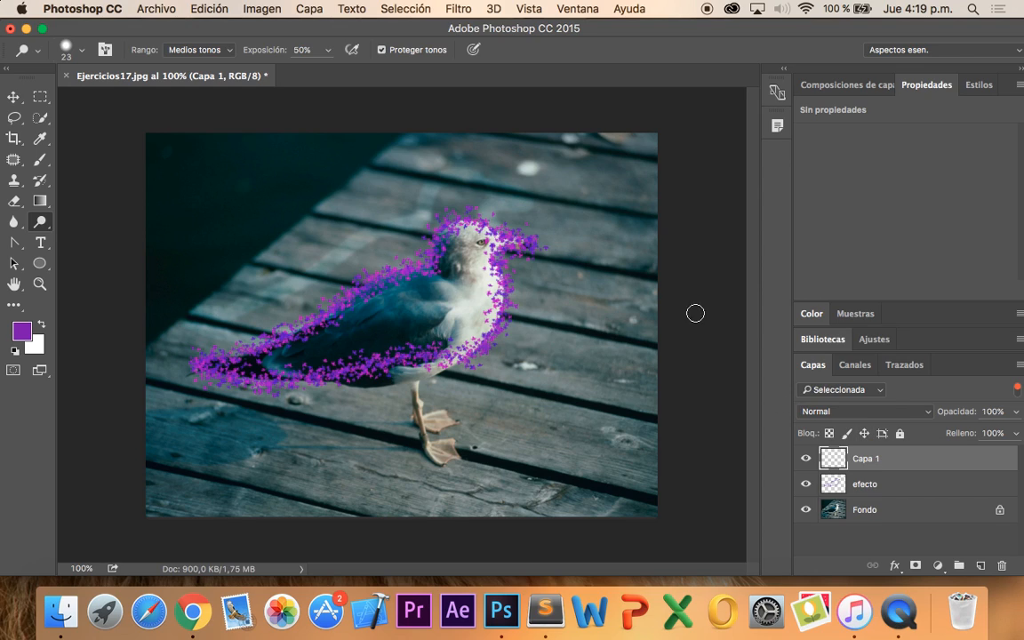
{"action": "left_click", "coordinate": [903, 365]}
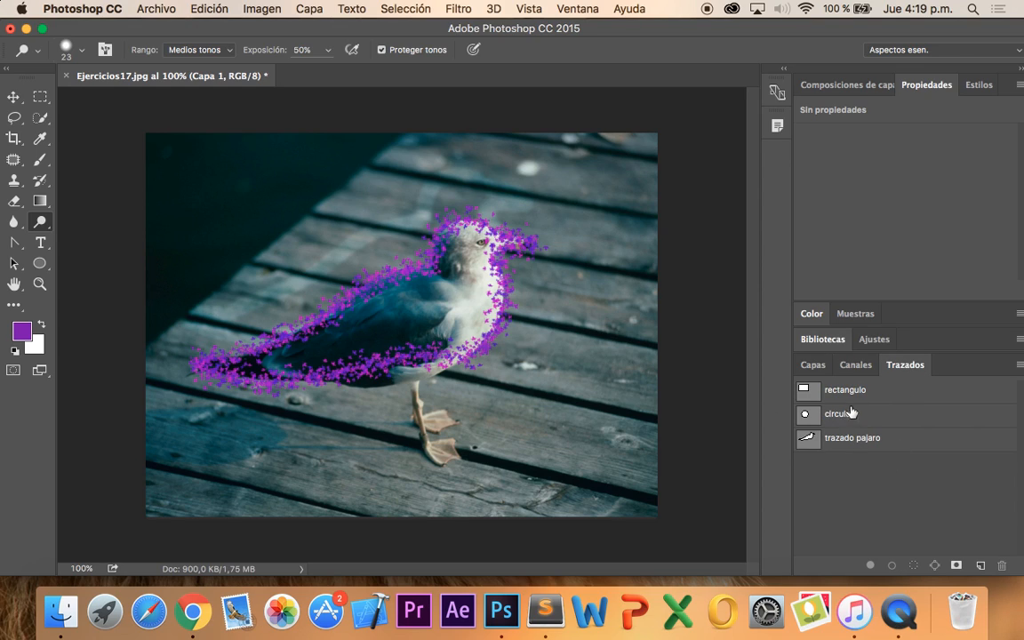
{"action": "left_click", "coordinate": [813, 366]}
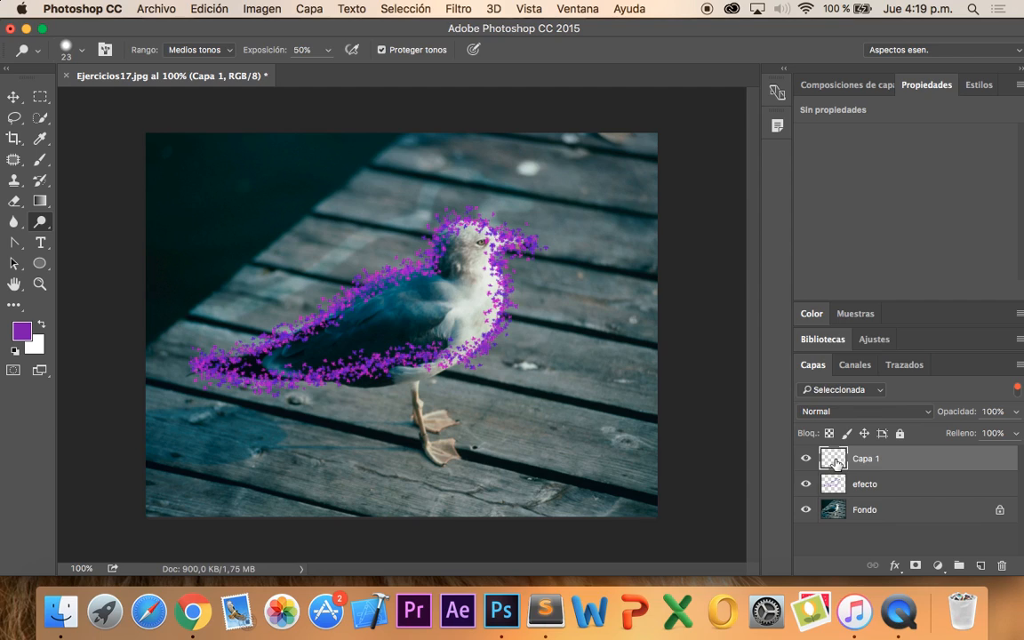
{"action": "left_click", "coordinate": [915, 365]}
{"action": "left_click", "coordinate": [817, 442]}
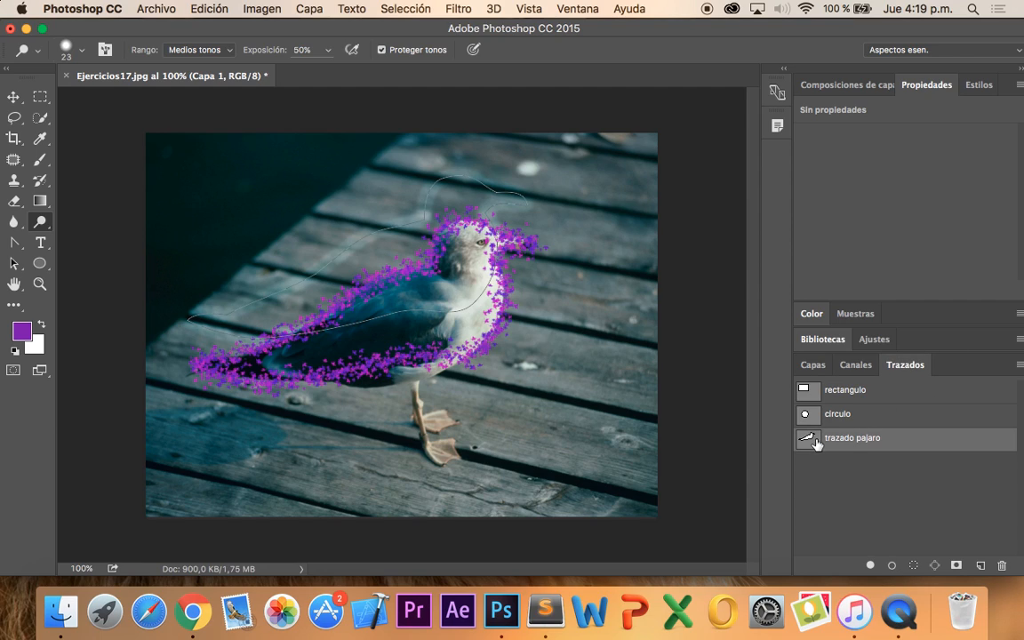
{"action": "left_click", "coordinate": [815, 415]}
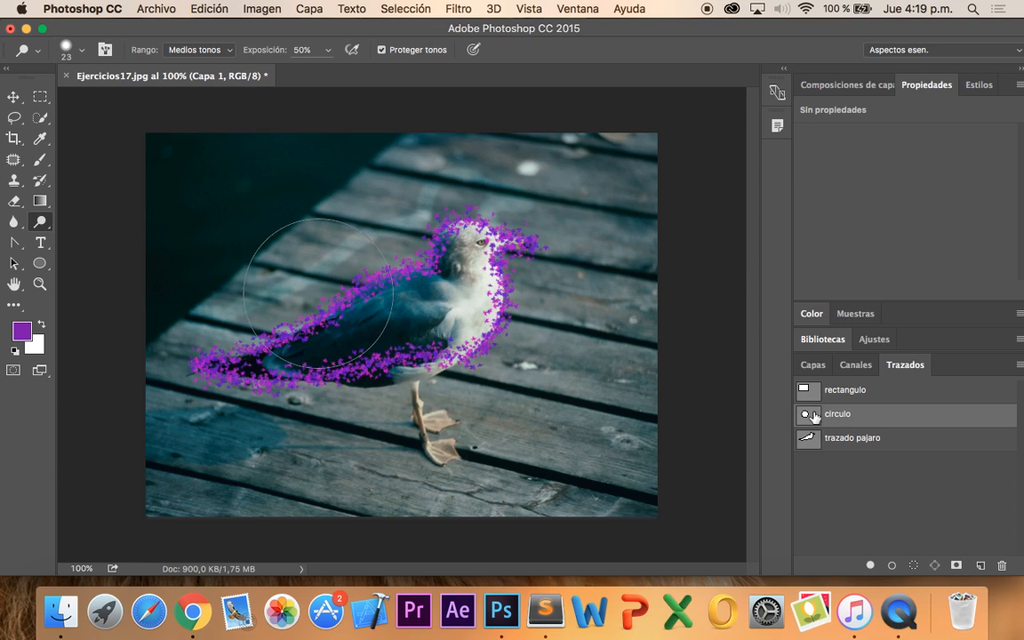
- Try filling the circulo path with the purple foreground color, and undo the fill
{"action": "left_click", "coordinate": [871, 566]}
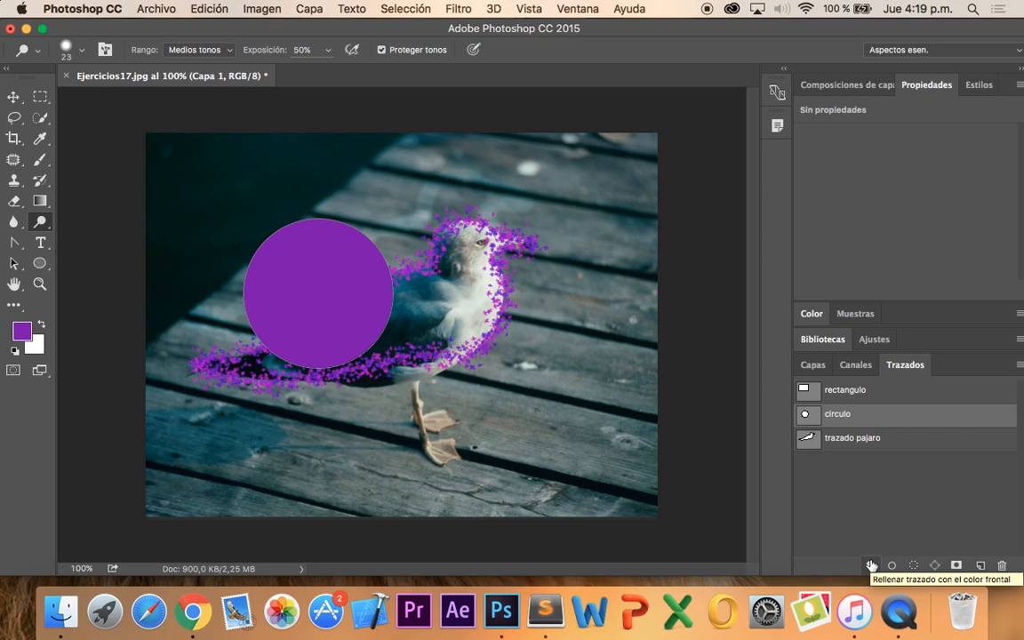
{"action": "key", "text": "super+z"}
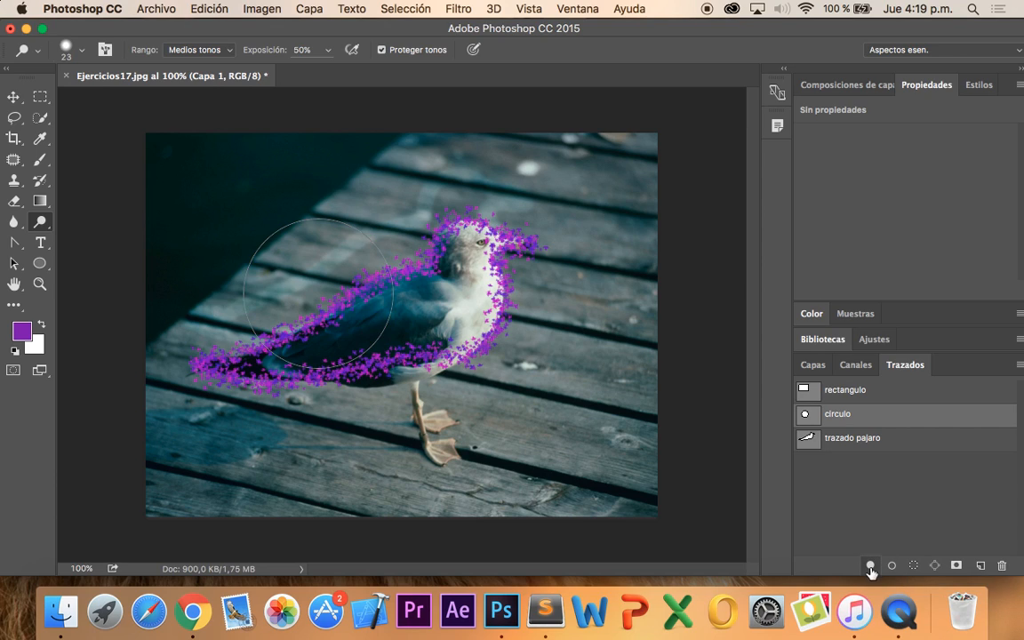
- Fill the circulo path on Capa 1 with the grey pebble pattern, using Motivo as the content at 100% opacity in Normal mode
{"action": "left_click", "coordinate": [871, 565], "text": "alt"}
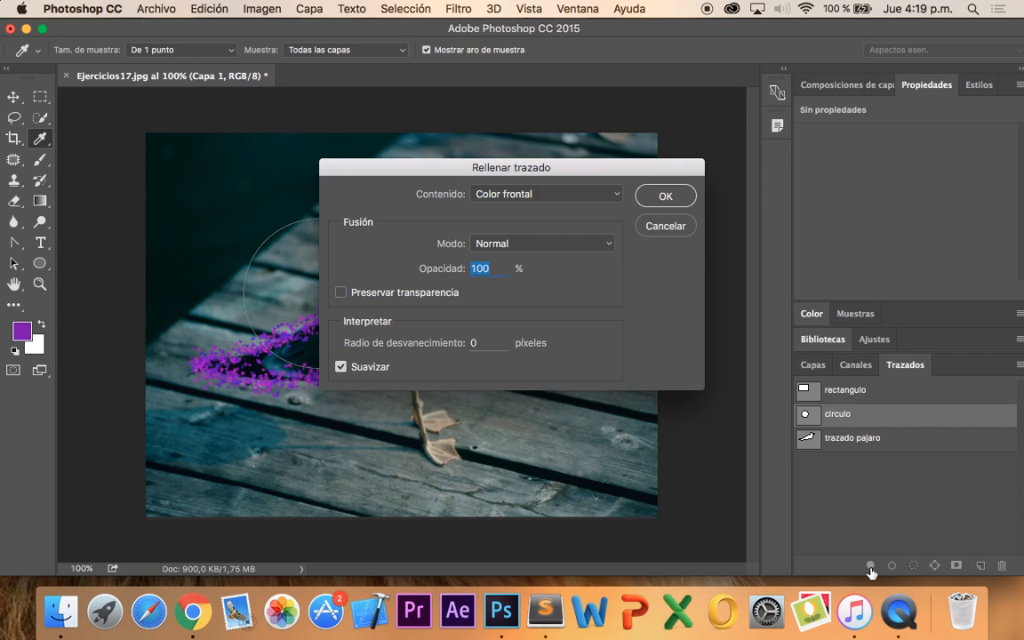
{"action": "left_click", "coordinate": [595, 199]}
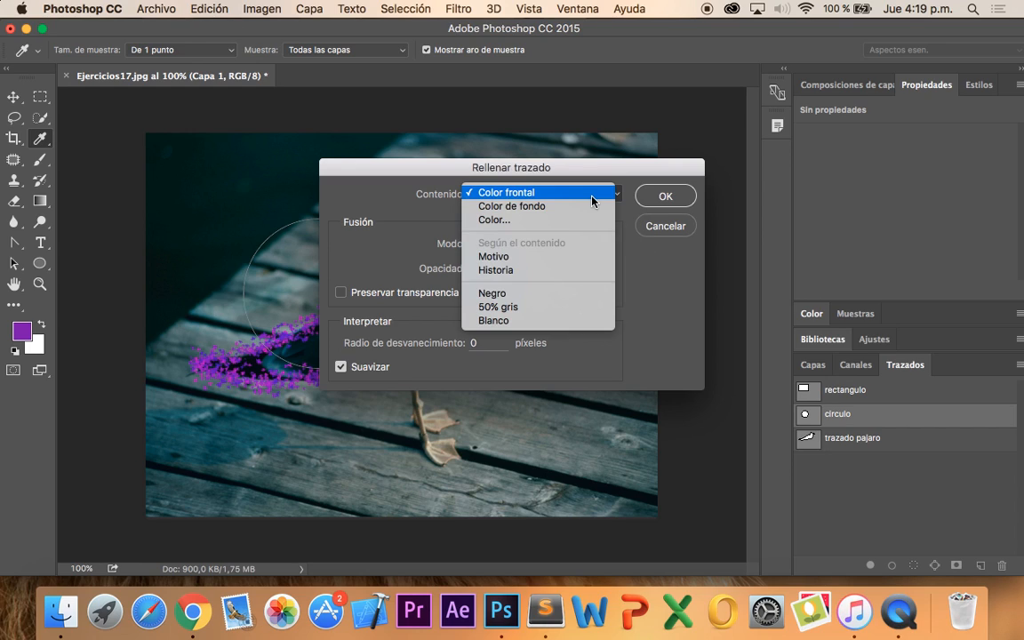
{"action": "left_click", "coordinate": [570, 258]}
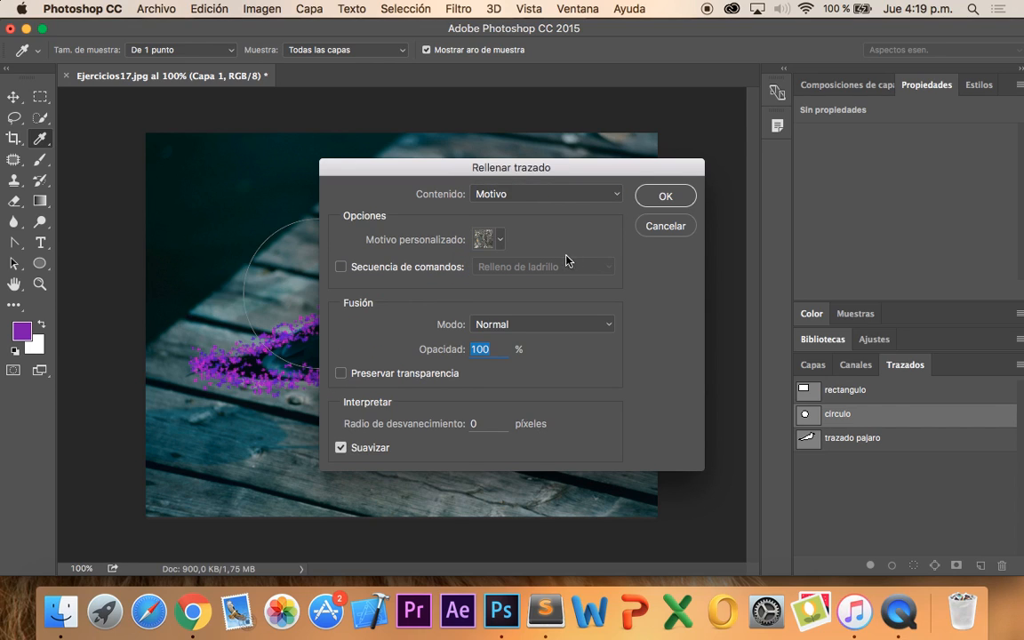
{"action": "left_click", "coordinate": [500, 239]}
{"action": "left_click", "coordinate": [429, 282]}
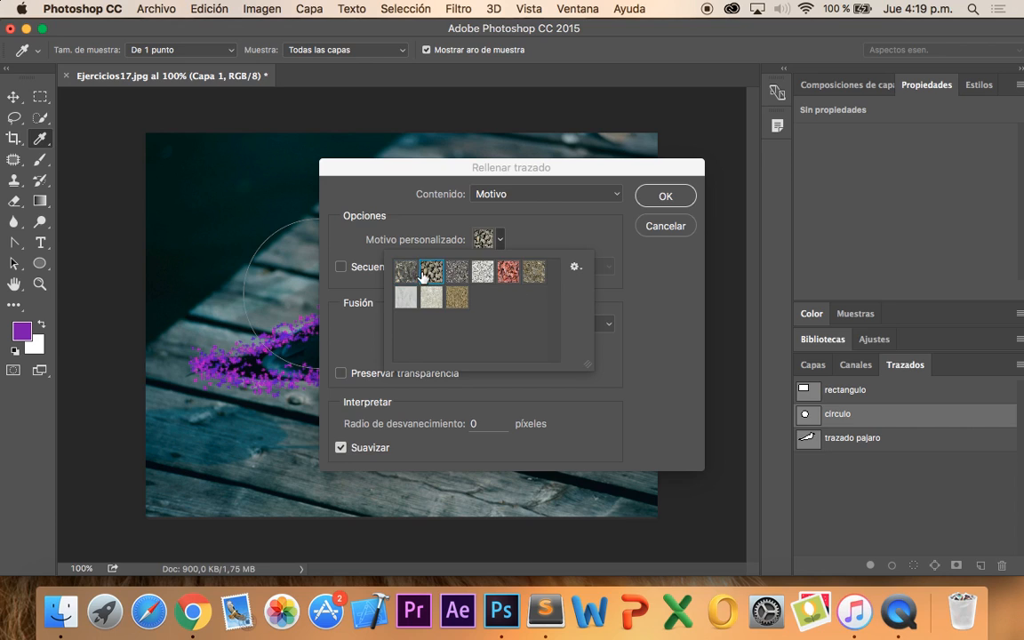
{"action": "left_click", "coordinate": [665, 196]}
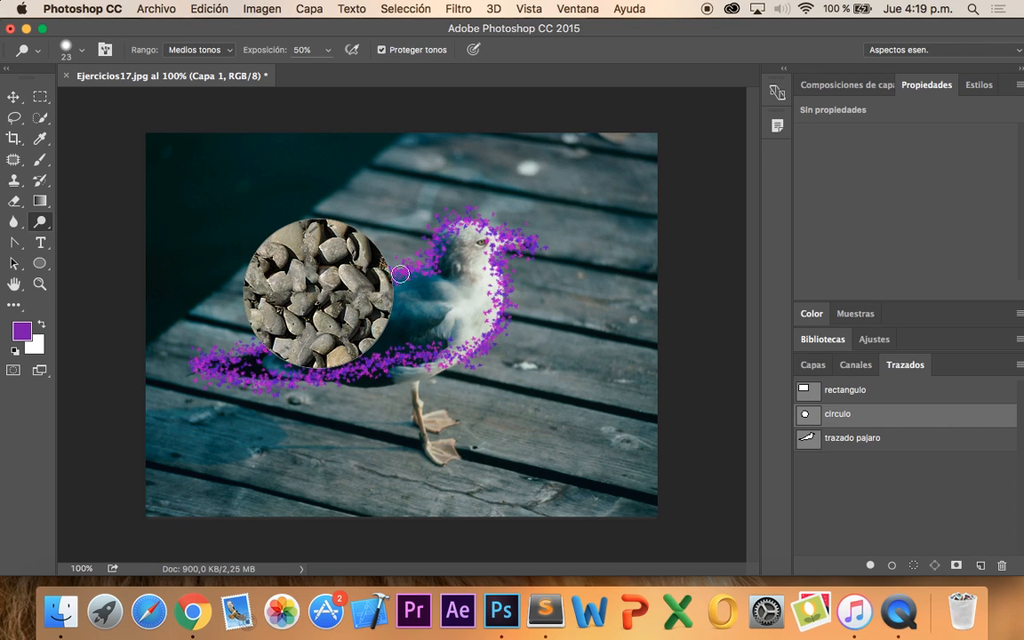
{"action": "left_click", "coordinate": [805, 367]}
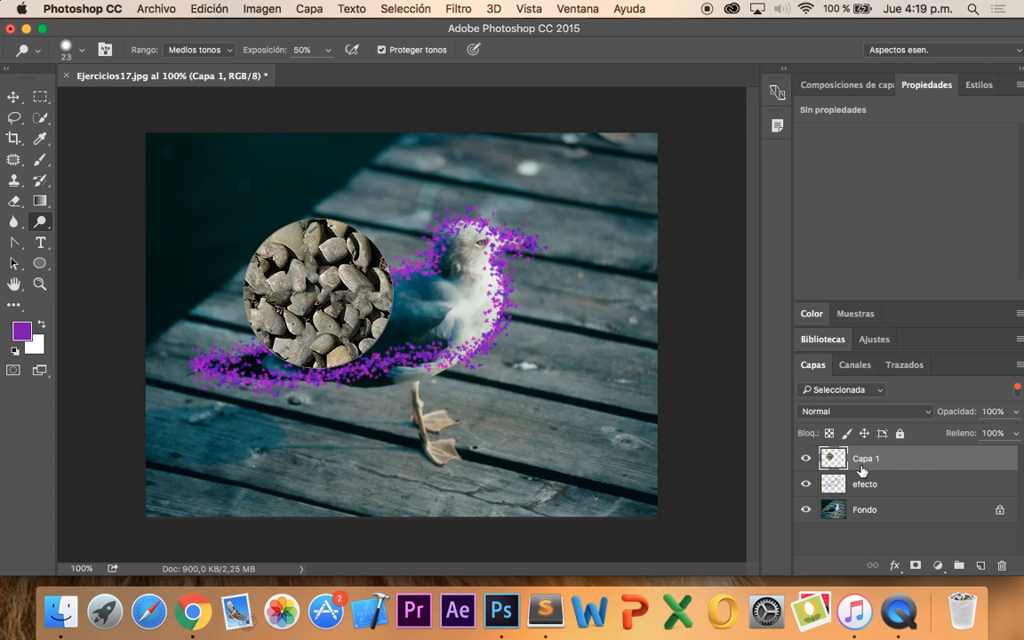
- Try converting the rectangulo path into a selection, and undo the conversion
{"action": "left_click", "coordinate": [906, 366]}
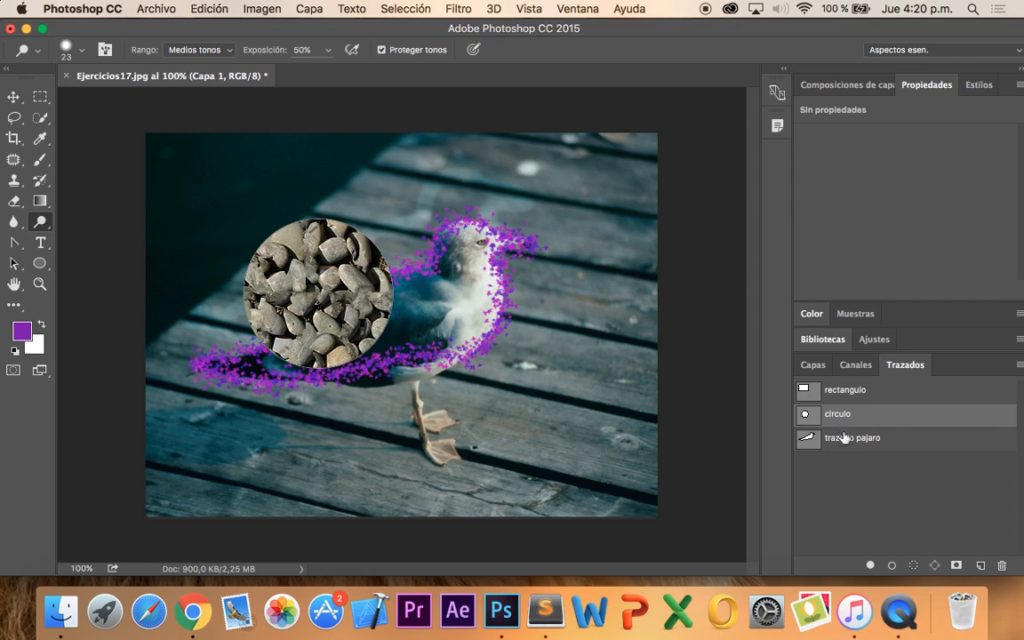
{"action": "left_click", "coordinate": [848, 392]}
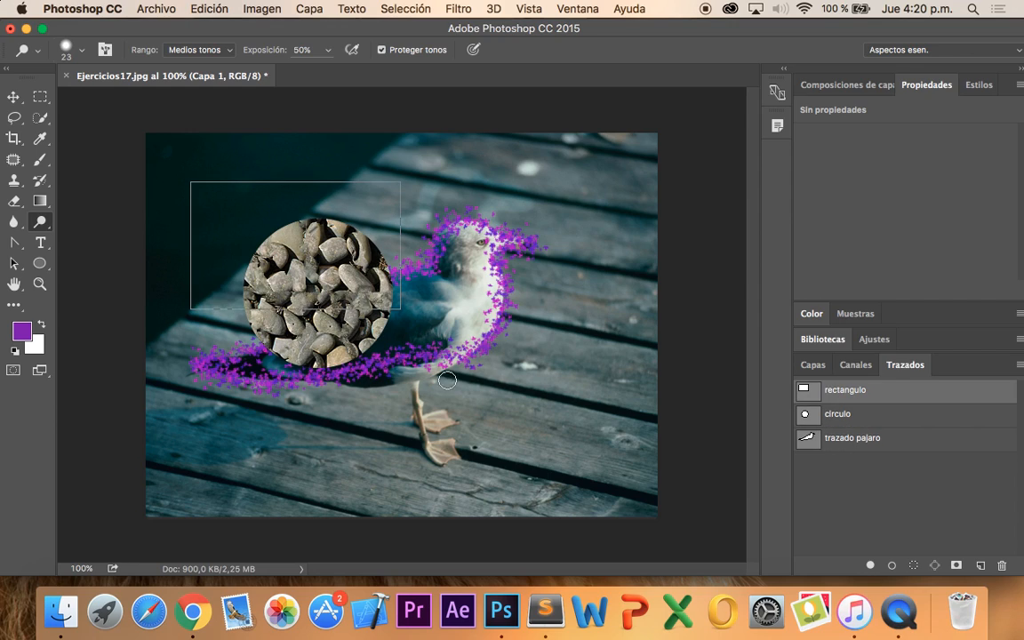
{"action": "left_click", "coordinate": [914, 566]}
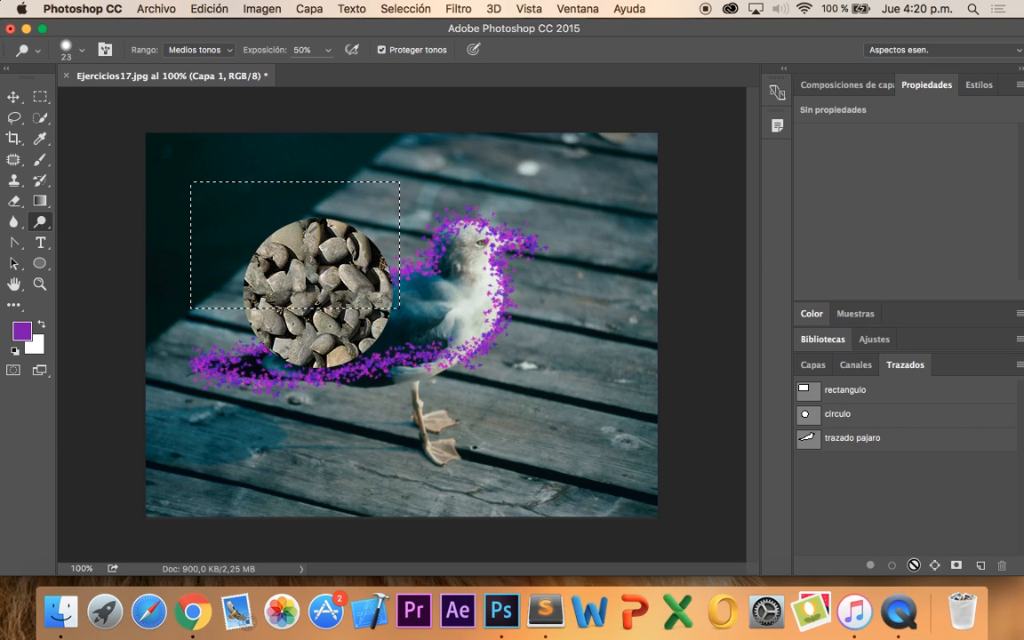
{"action": "key", "text": "super+z"}
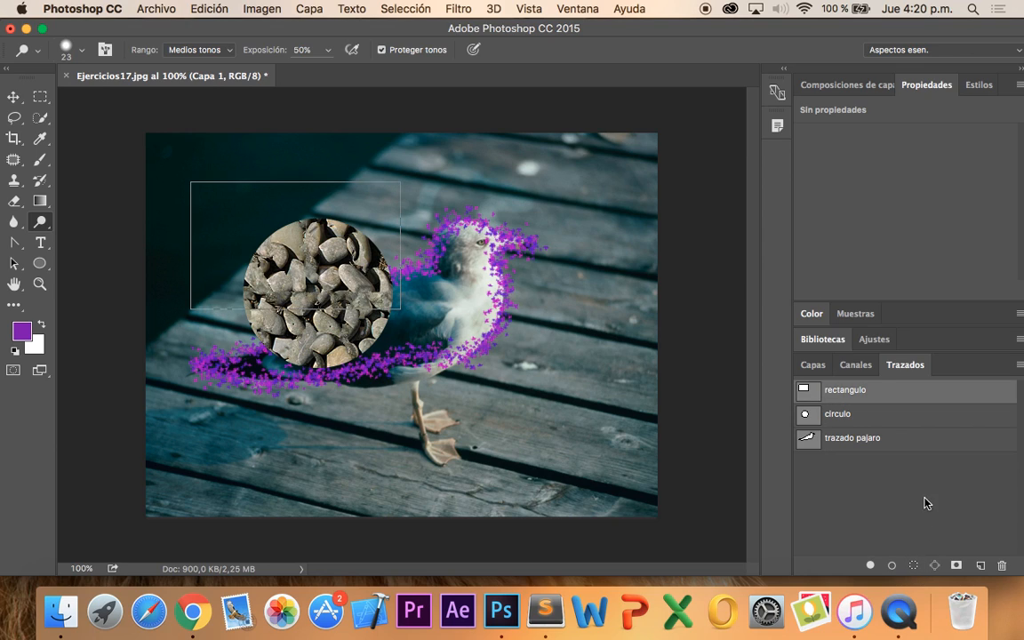
- Try converting the trazado pajaro path into a selection, and undo the conversion
{"action": "left_click", "coordinate": [818, 444]}
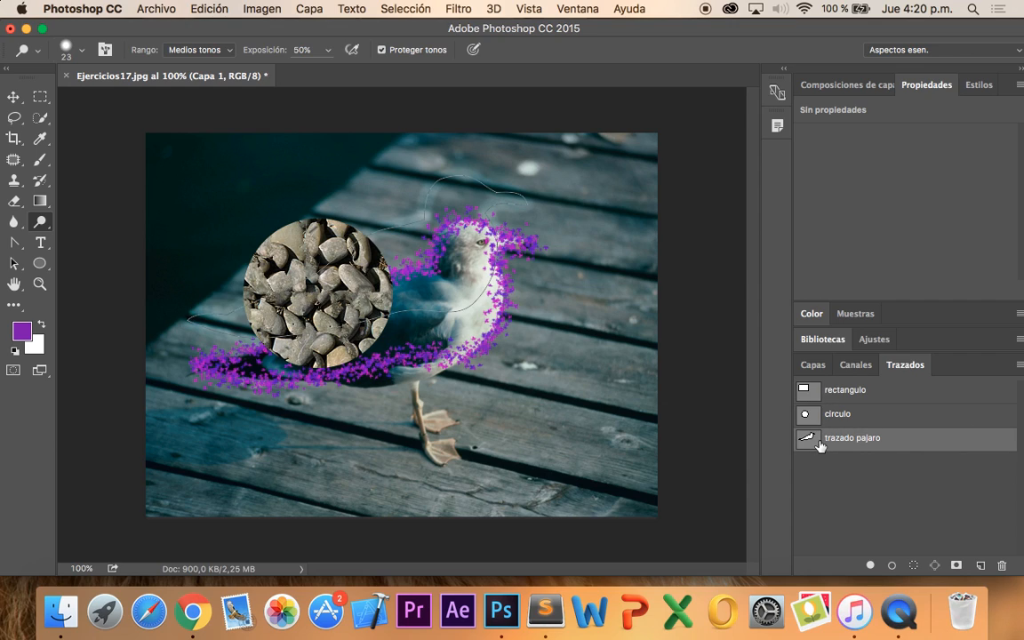
{"action": "left_click", "coordinate": [914, 565]}
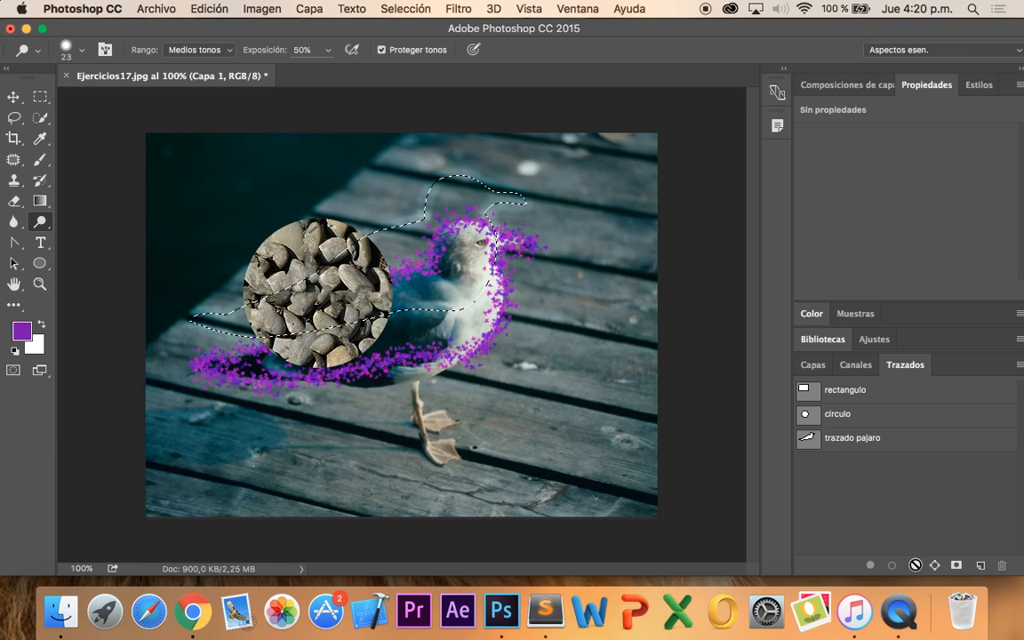
{"action": "key", "text": "super+z"}
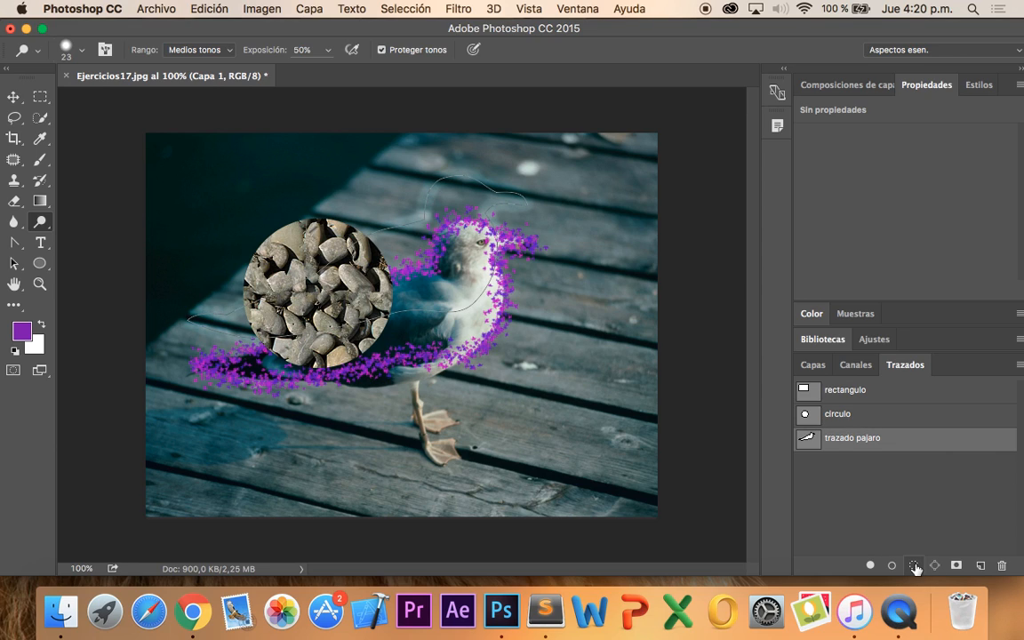
- Move the whole trazado pajaro path down so it lines up with the bird's outline
{"action": "left_click", "coordinate": [16, 264]}
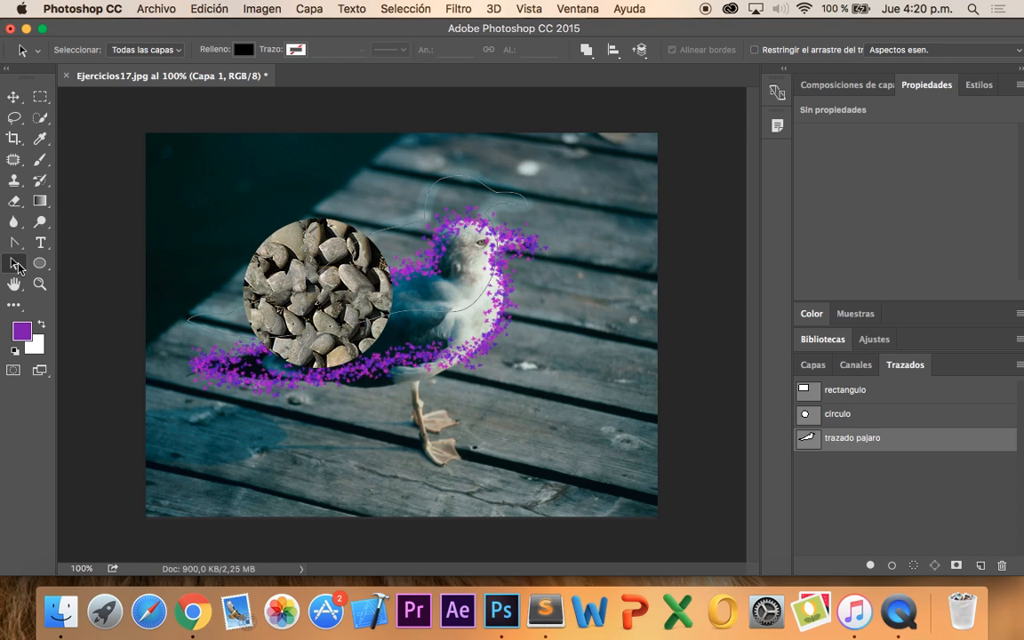
{"action": "left_click", "coordinate": [415, 277]}
{"action": "left_click_drag", "start_coordinate": [464, 312], "coordinate": [469, 362]}
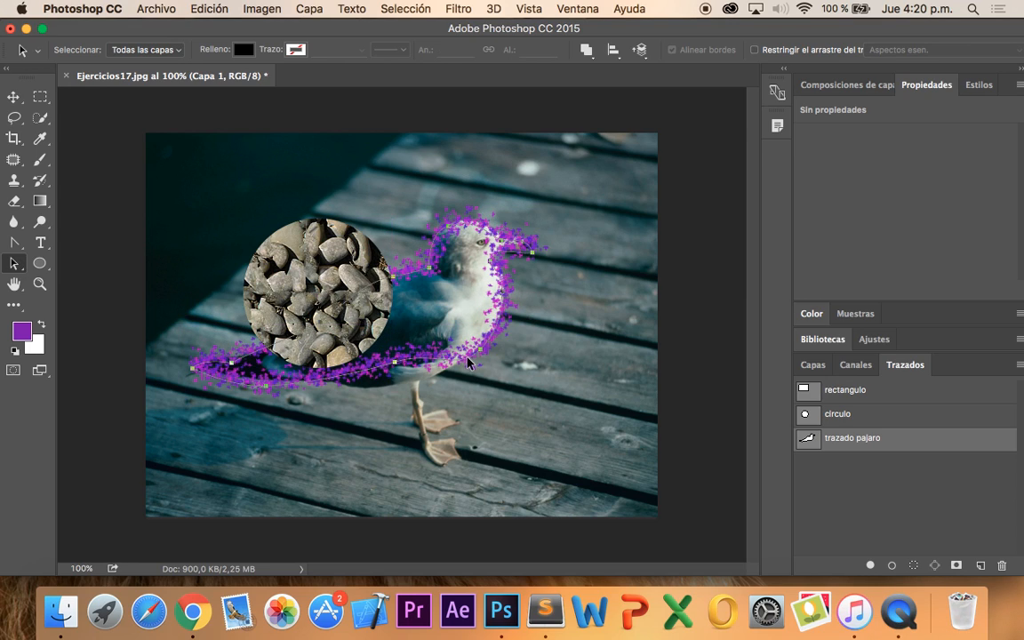
- Make a new smoothed selection from the repositioned trazado pajaro path with a feather radius of 10 pixels
{"action": "left_click", "coordinate": [914, 566]}
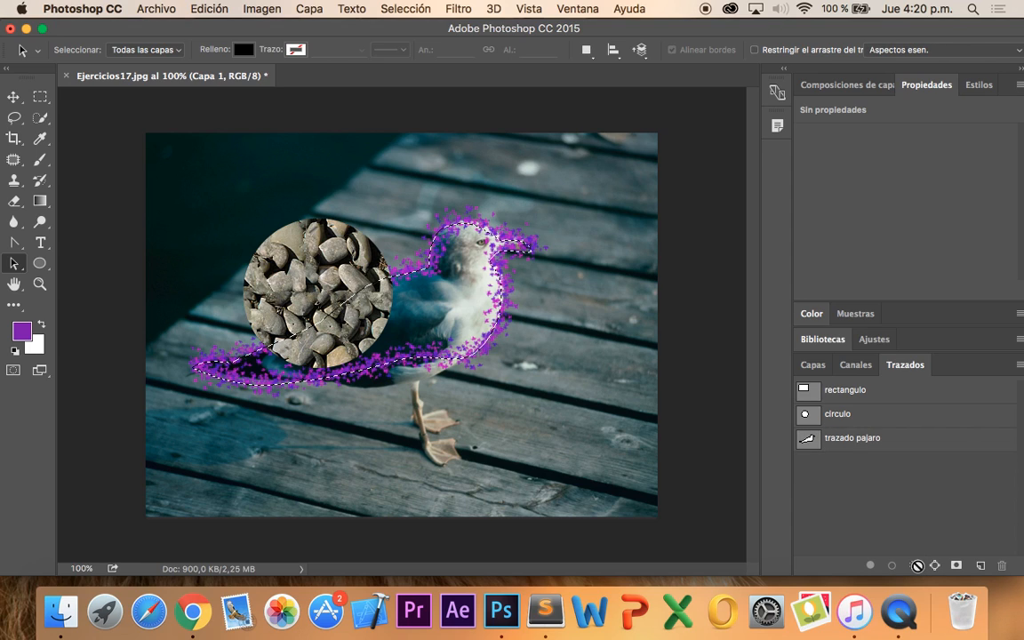
{"action": "key", "text": "super+z"}
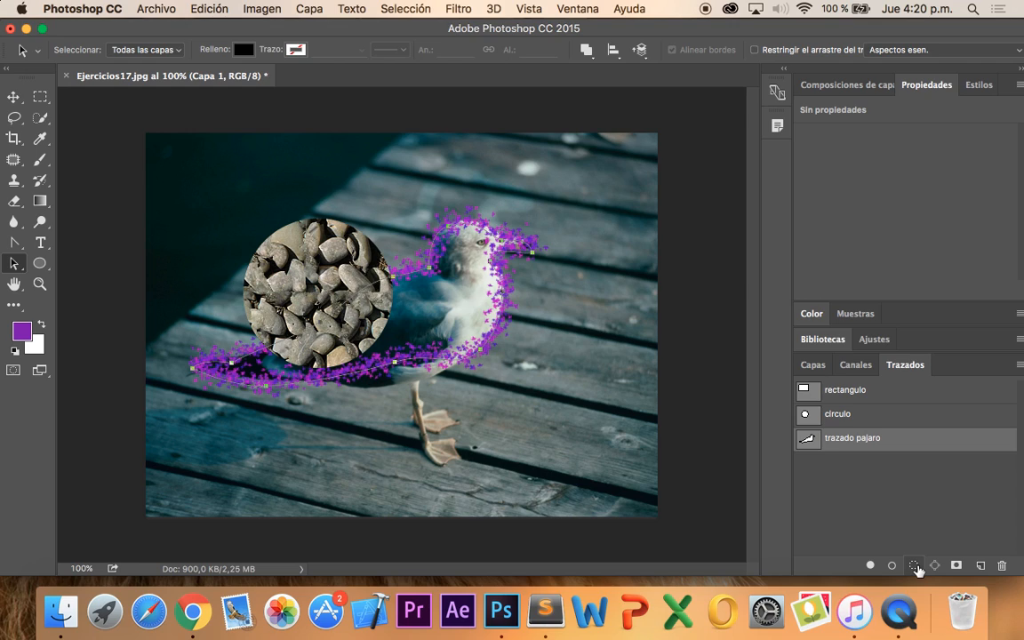
{"action": "left_click", "coordinate": [914, 566], "text": "alt"}
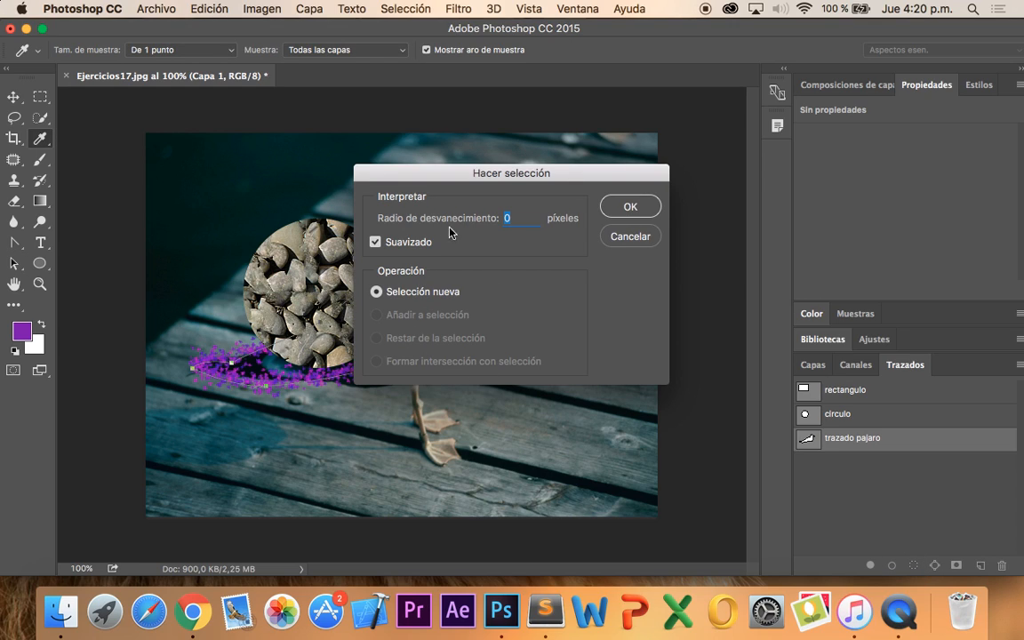
{"action": "type", "text": "10"}
{"action": "left_click", "coordinate": [630, 206]}
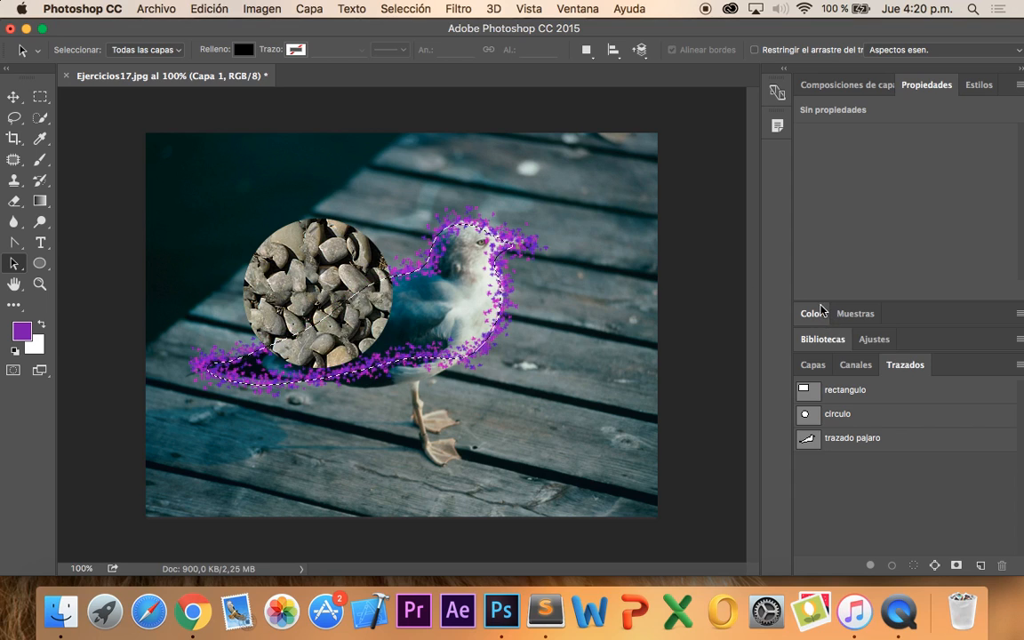
- Select the Fondo layer, try moving the selected bird upward, and undo the move
{"action": "left_click", "coordinate": [812, 364]}
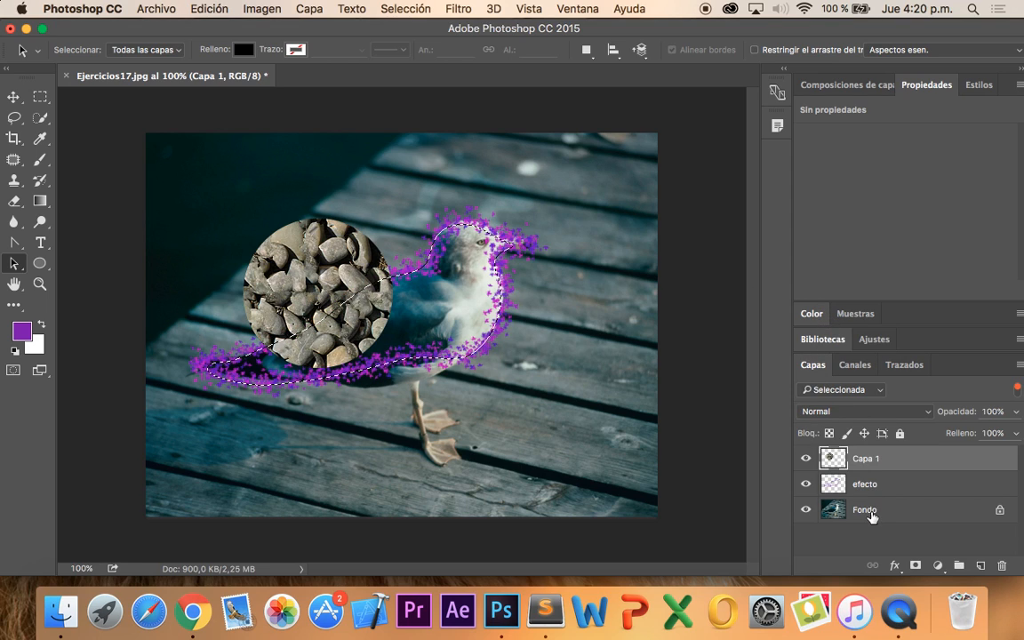
{"action": "left_click", "coordinate": [871, 515]}
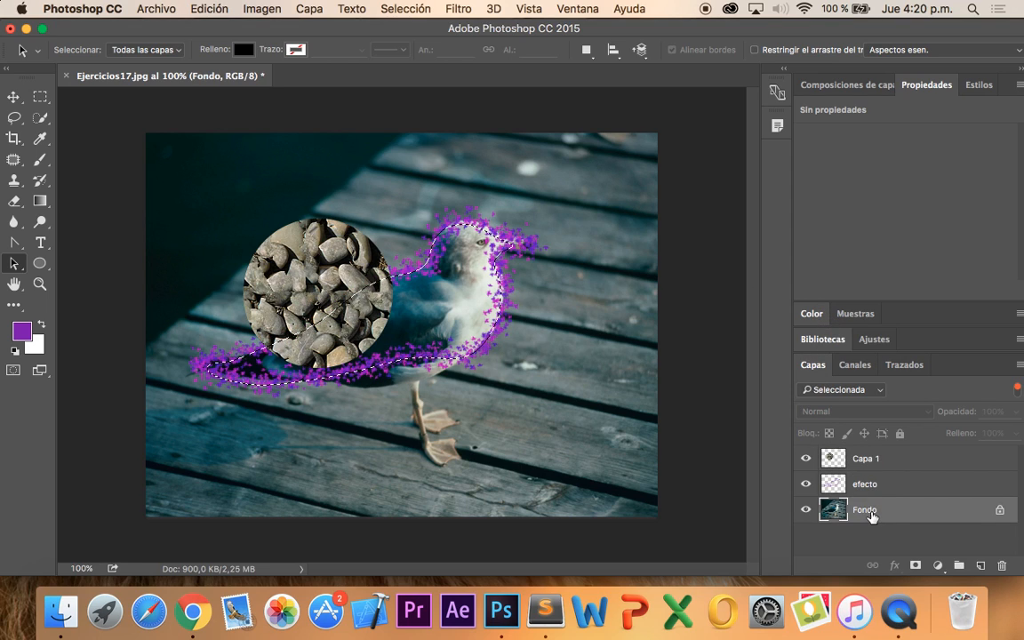
{"action": "left_click", "coordinate": [13, 95]}
{"action": "left_click_drag", "start_coordinate": [408, 334], "coordinate": [437, 253]}
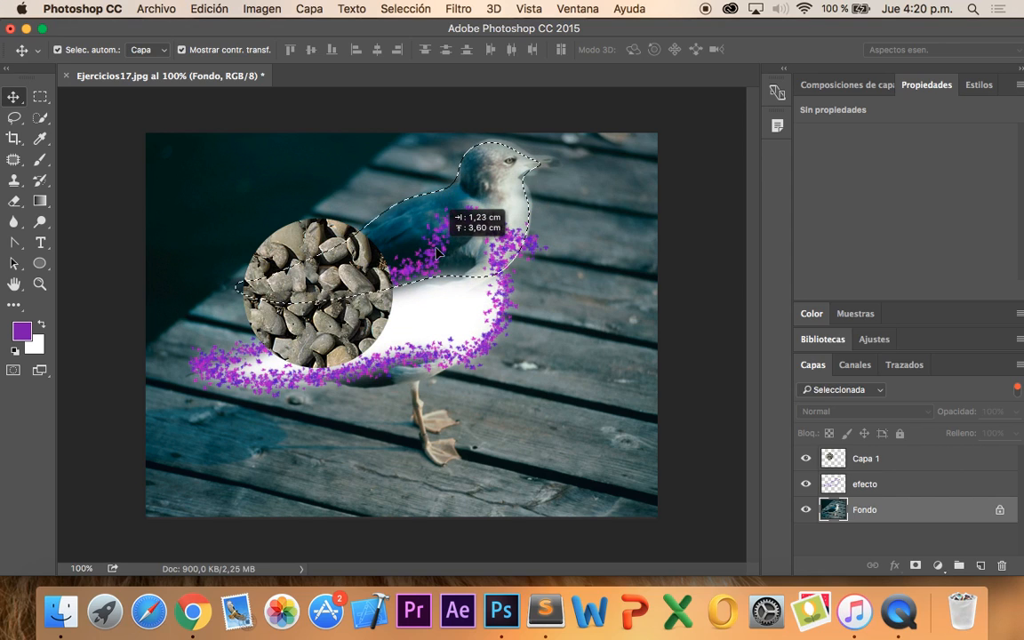
{"action": "key", "text": "super+z"}
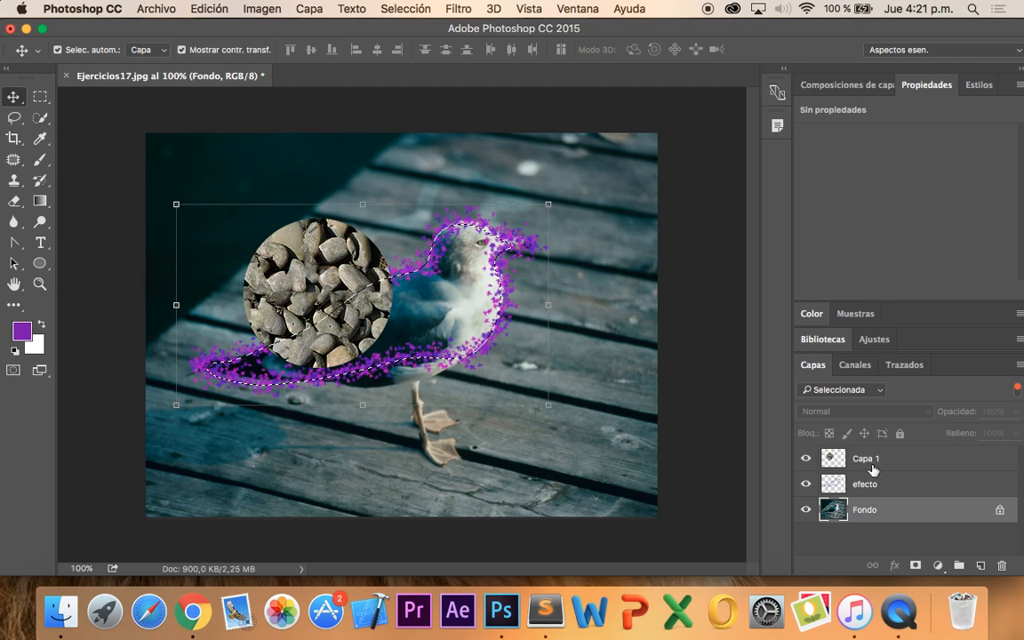
- Try masking the Fondo layer with the feathered bird selection, undo the mask, and deselect
{"action": "left_click", "coordinate": [914, 566]}
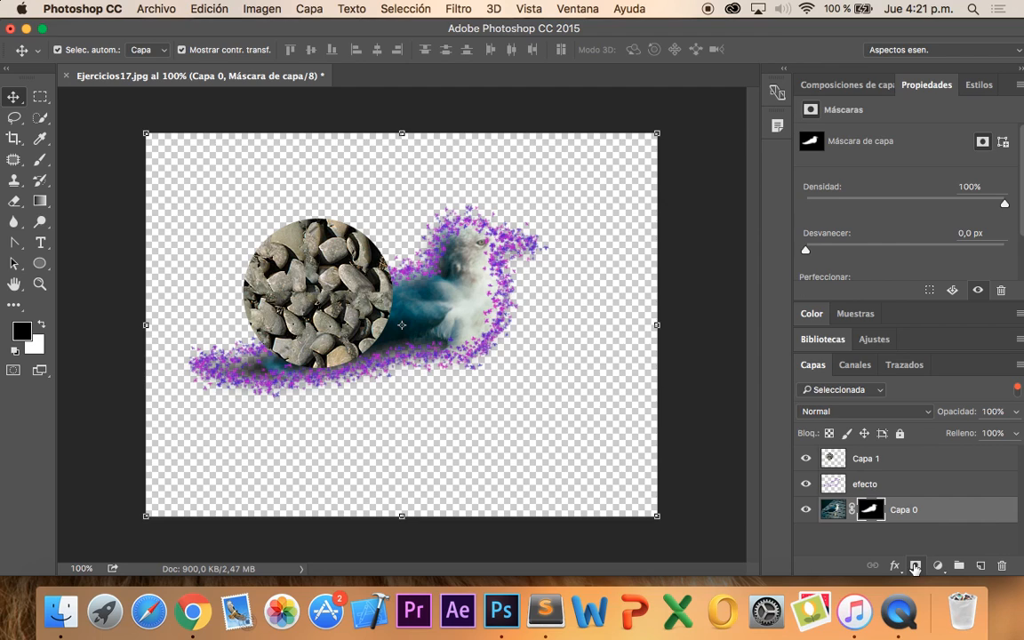
{"action": "key", "text": "super+z"}
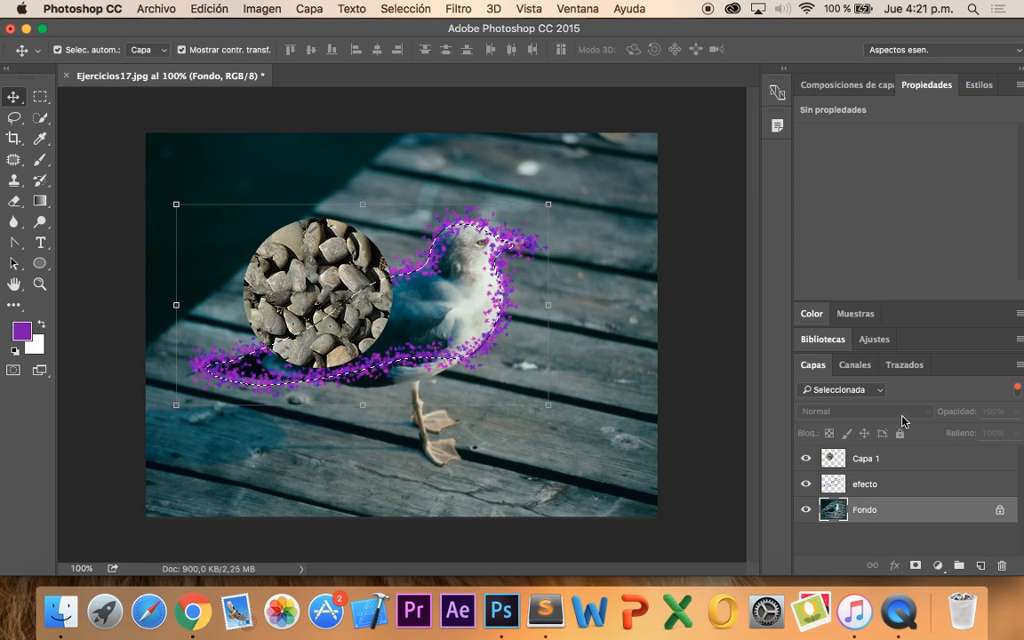
{"action": "left_click", "coordinate": [905, 368]}
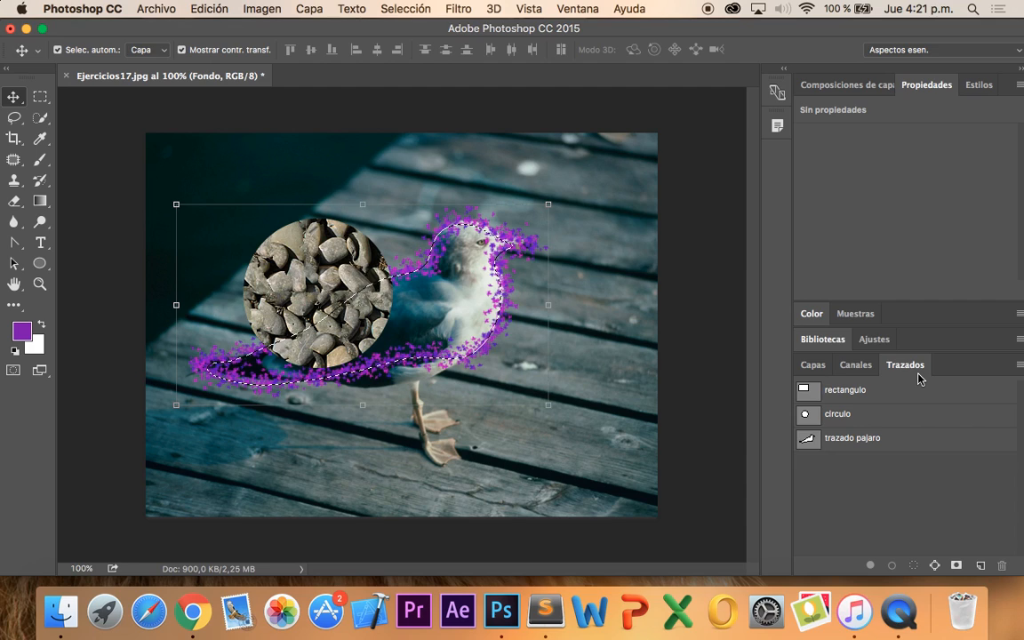
{"action": "key", "text": "super+d"}
- Load the trazado pajaro, circulo and rectangulo paths as selections directly from their thumbnails, one after another, and deselect
{"action": "left_click", "coordinate": [814, 449]}
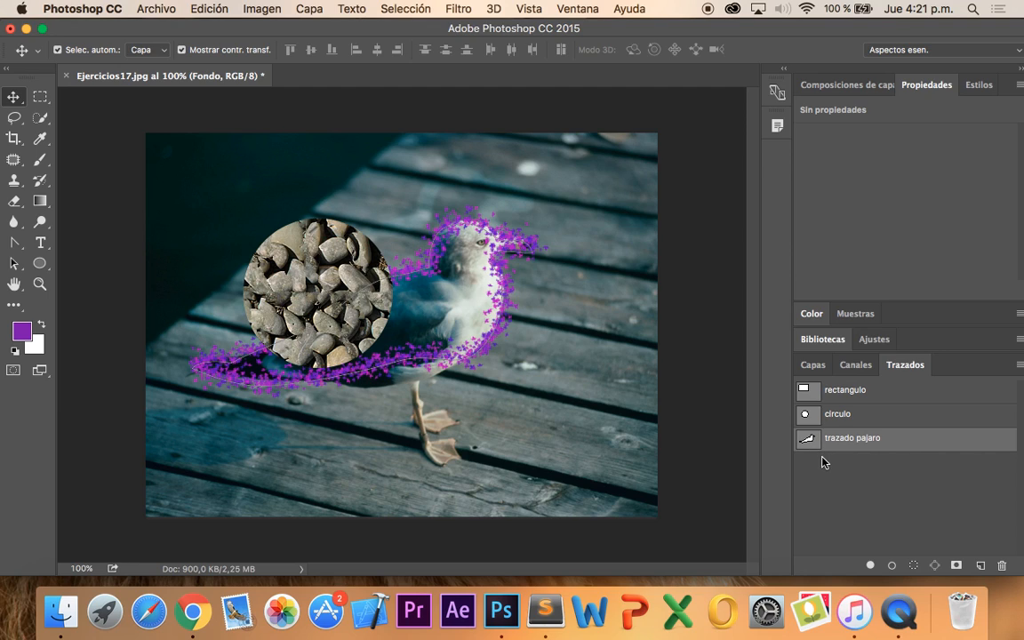
{"action": "key", "text": "super"}
{"action": "left_click", "coordinate": [809, 436], "text": "super"}
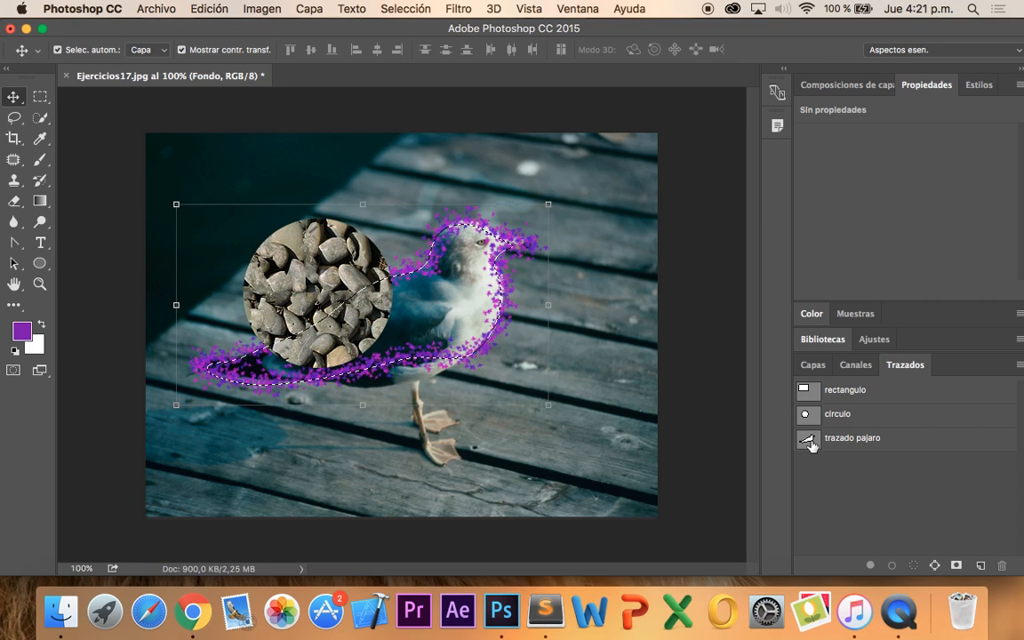
{"action": "key", "text": "super+d"}
{"action": "left_click", "coordinate": [813, 419], "text": "super"}
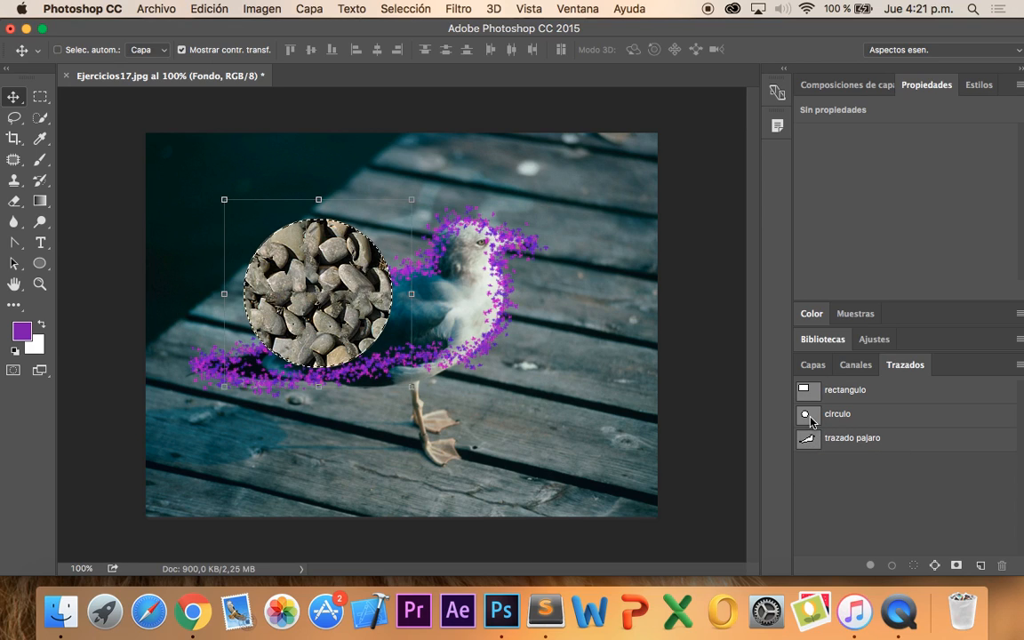
{"action": "left_click", "coordinate": [808, 392], "text": "super"}
{"action": "key", "text": "super+d"}
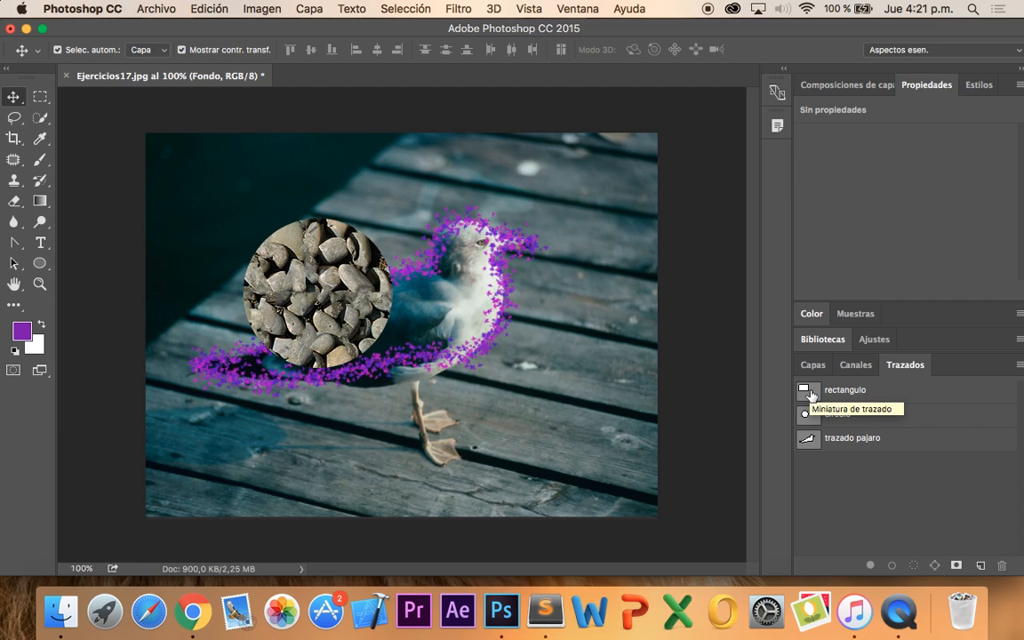